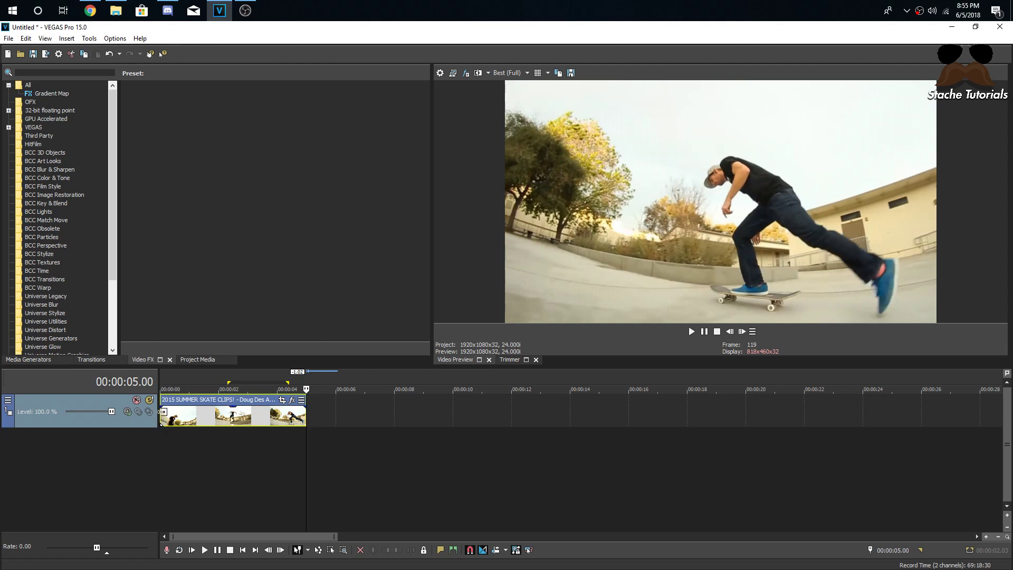
# Step: Play the skate clip from the start, then preview it again from 00:00:01.21
pyautogui.press('Home')
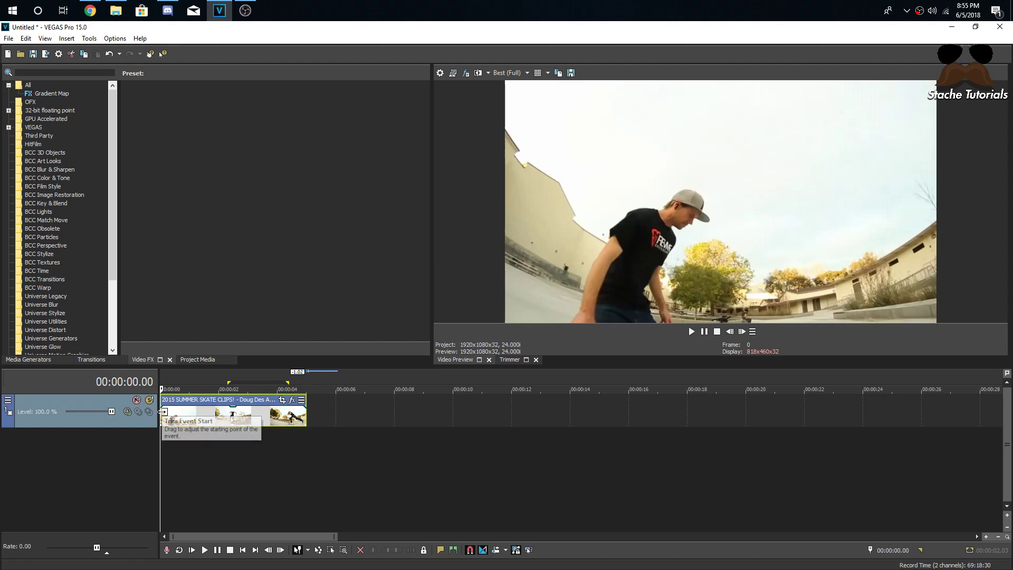
pyautogui.press('space')
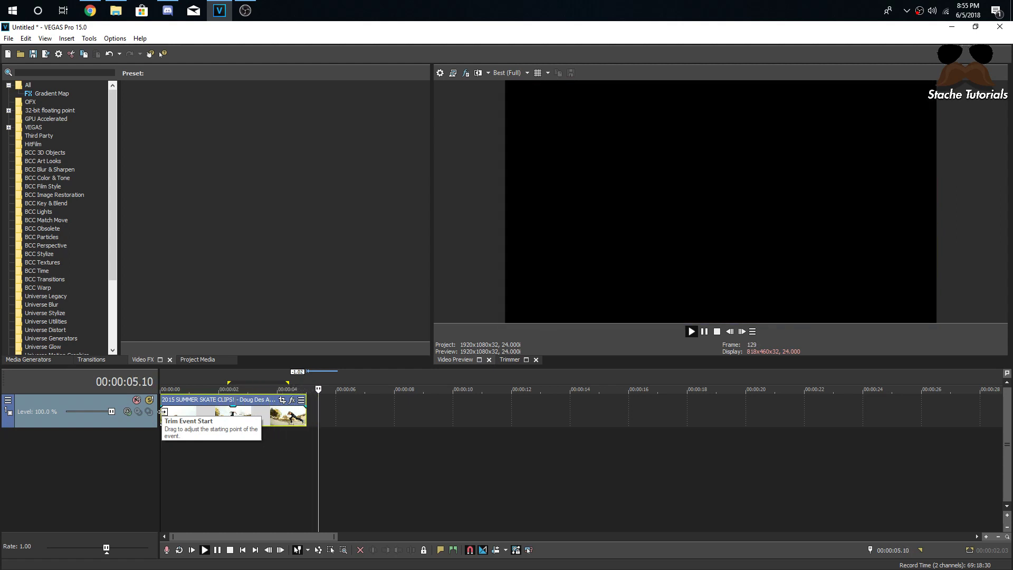
pyautogui.press('space')
pyautogui.click(214, 420)
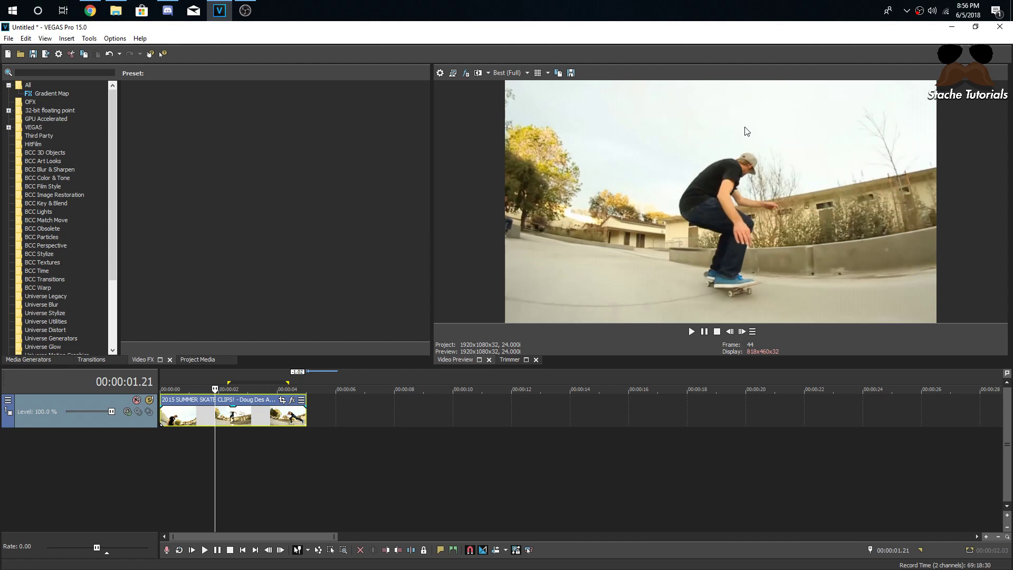
pyautogui.press('space')
pyautogui.press('space')
# Step: Step the preview frame by frame to frame 84 (00:00:03.12)
pyautogui.click(742, 332)
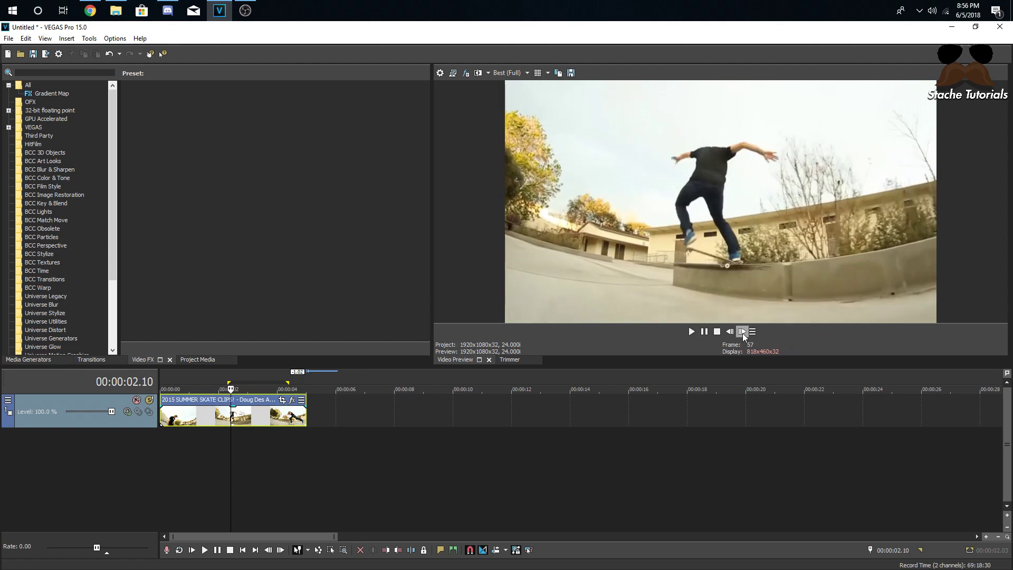
pyautogui.click(742, 332)
pyautogui.click(742, 332)
pyautogui.click(731, 333)
pyautogui.click(731, 333)
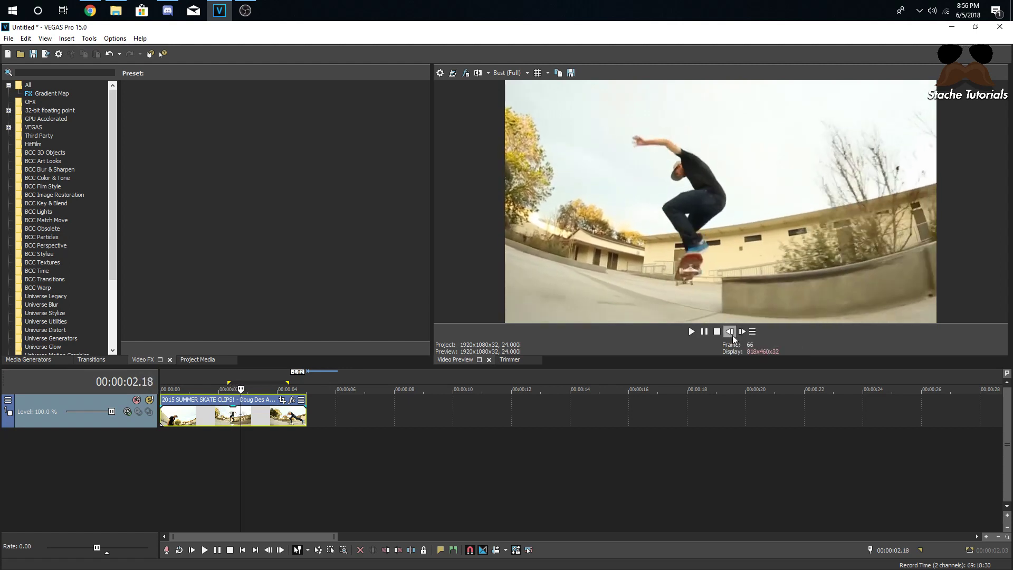
pyautogui.click(731, 332)
pyautogui.click(731, 333)
pyautogui.click(742, 333)
pyautogui.click(742, 332)
pyautogui.click(742, 332)
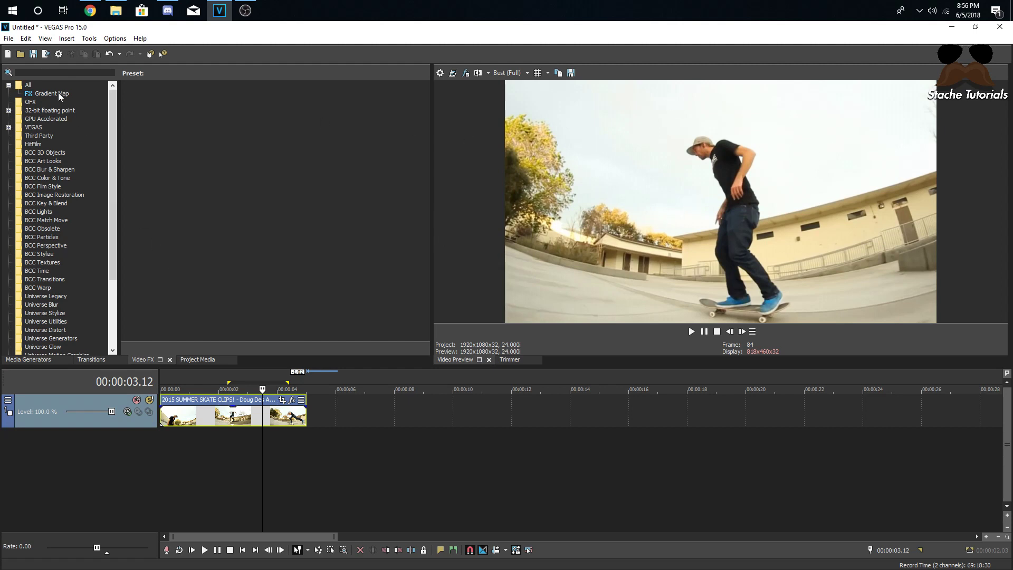
# Step: Search Video FX for 'luma' and 'chroma' to compare BCC Linear Luma Key and Chroma Keyer presets
pyautogui.click(57, 71)
pyautogui.write('bc')
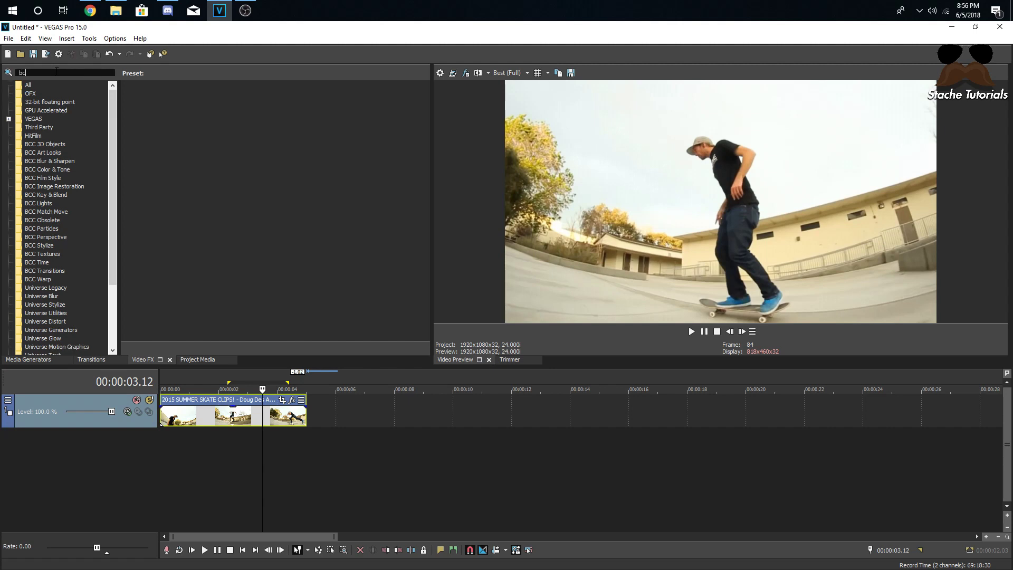
pyautogui.press('BackSpace')
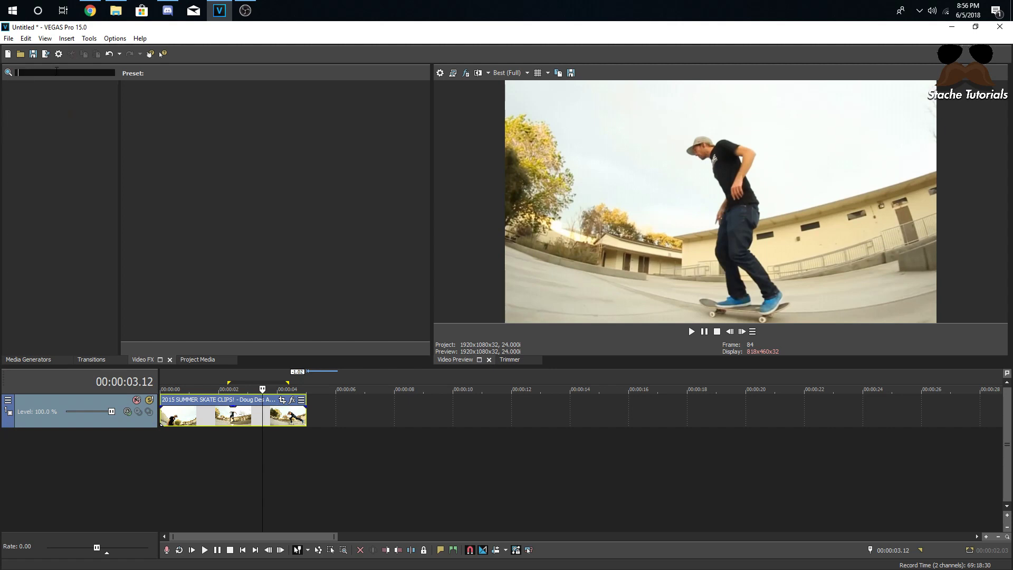
pyautogui.write('luma')
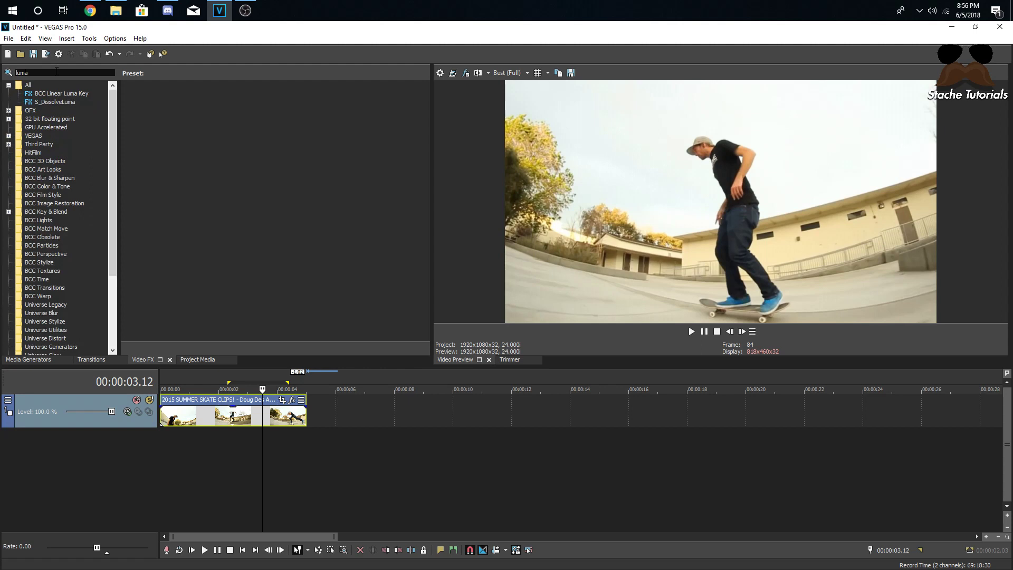
pyautogui.click(56, 94)
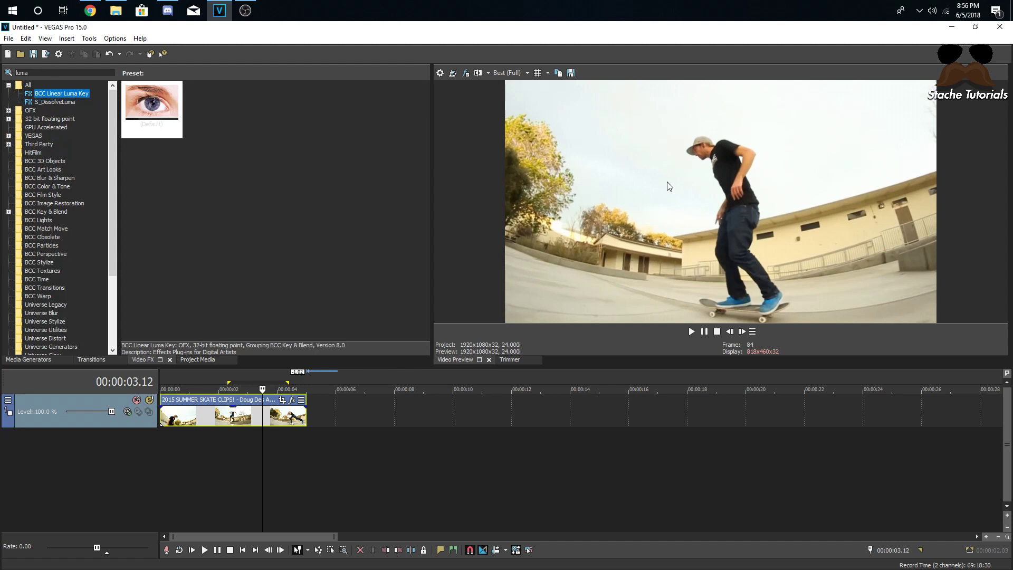
pyautogui.doubleClick(82, 70)
pyautogui.press('BackSpace')
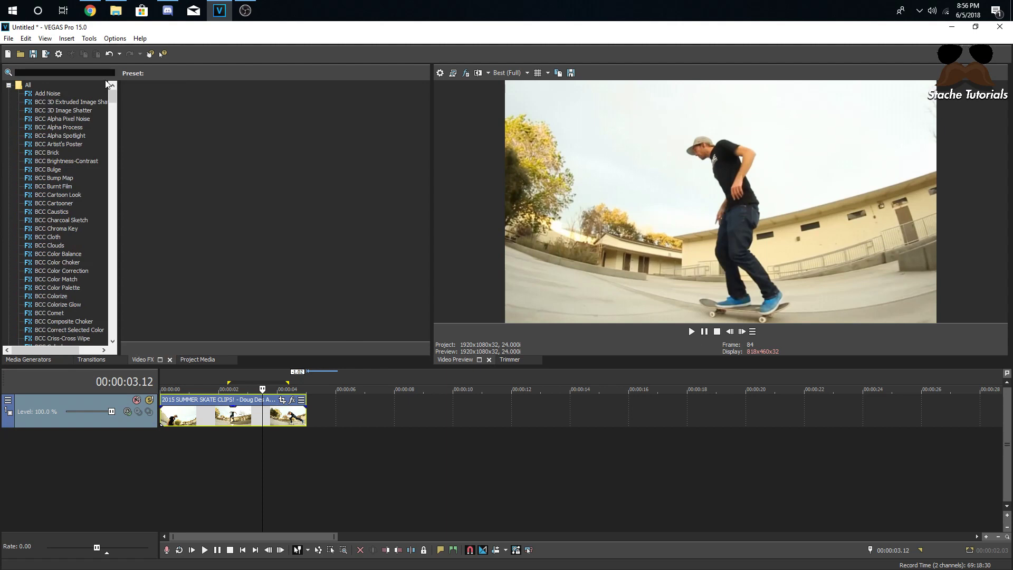
pyautogui.write('chroma')
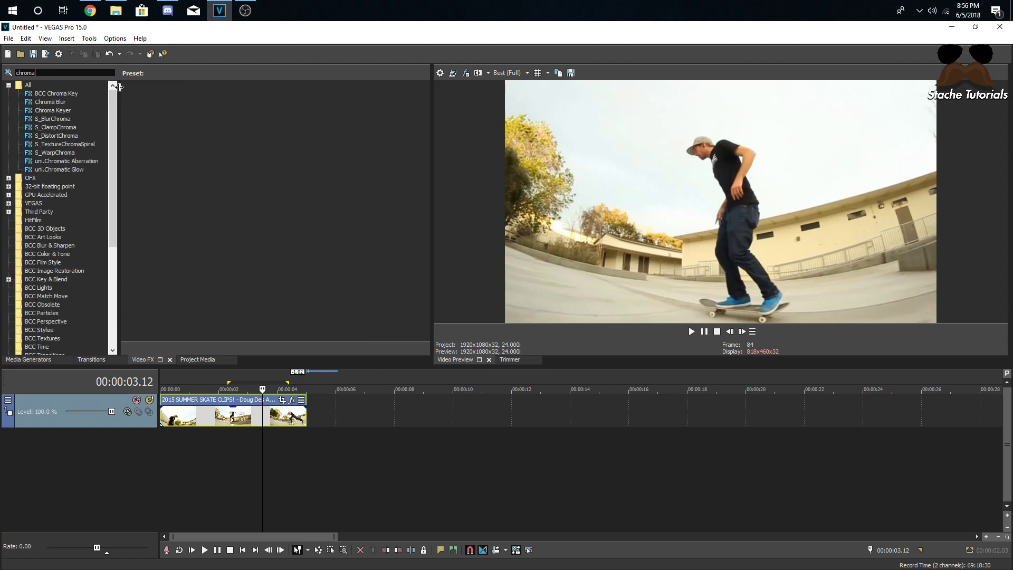
pyautogui.click(57, 110)
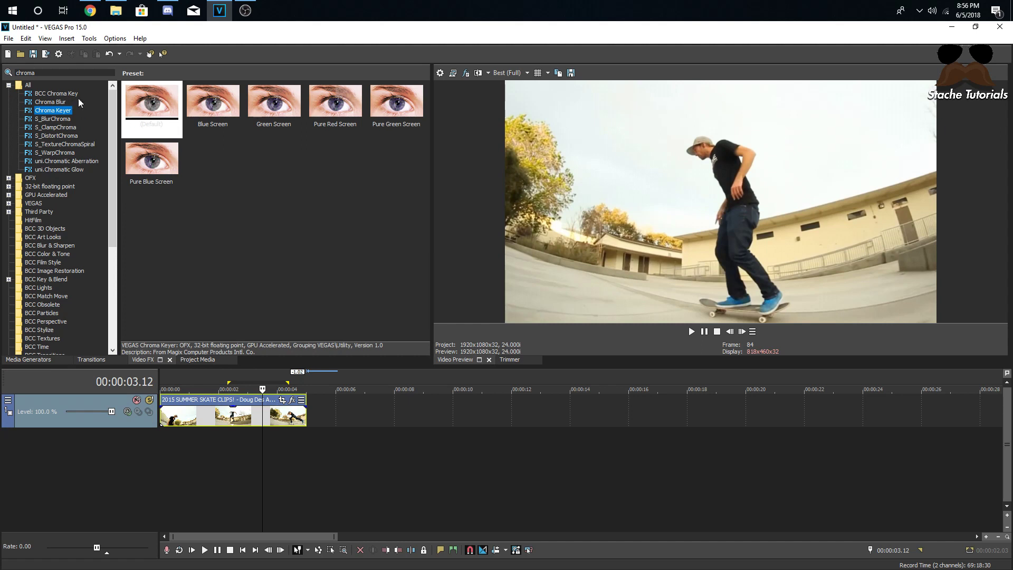
# Step: Search 'luma' again and drag BCC Linear Luma Key onto the skate clip
pyautogui.click(54, 73)
pyautogui.hotkey('ctrl', 'a')
pyautogui.press('BackSpace')
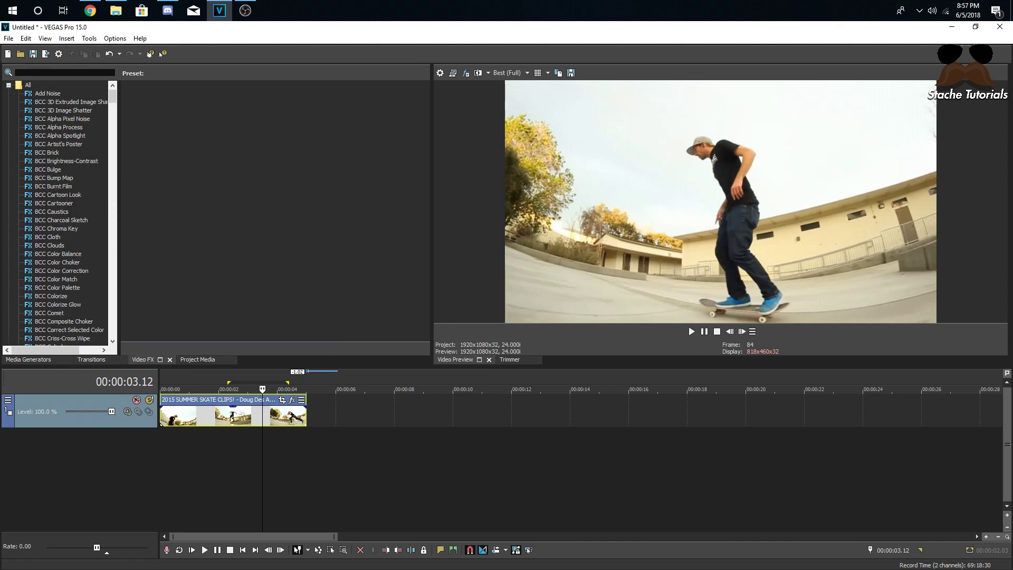
pyautogui.write('luma')
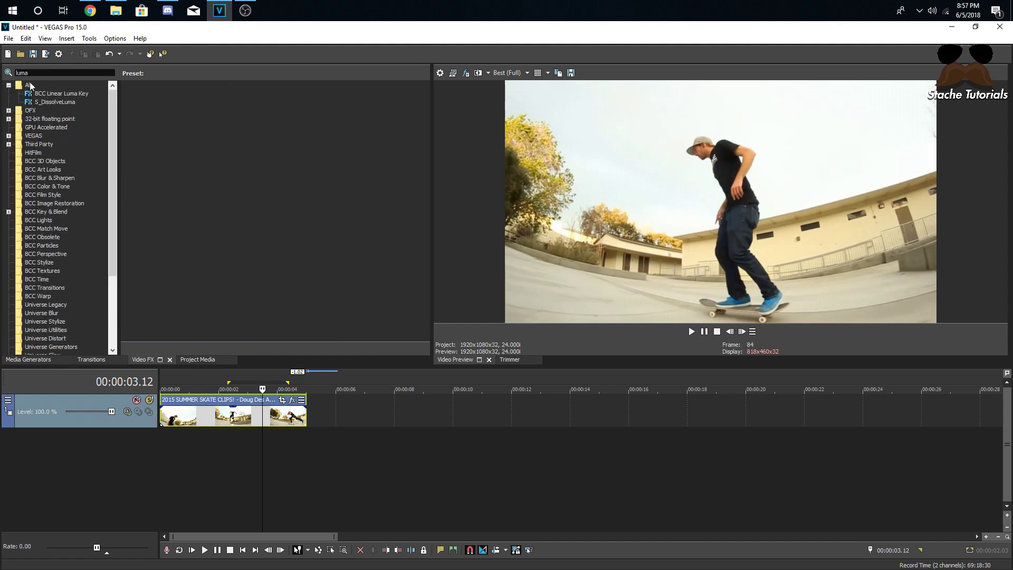
pyautogui.click(53, 93)
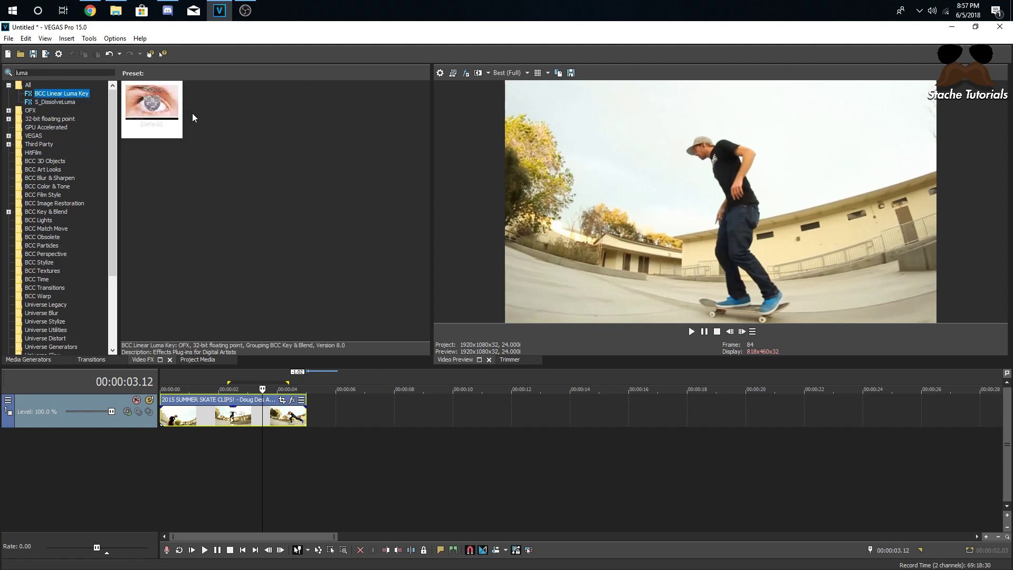
pyautogui.moveTo(151, 106); pyautogui.dragTo(235, 419)
# Step: Compare S_DissolveLuma, then drag BCC Linear Luma Key onto the skate clip again
pyautogui.click(55, 102)
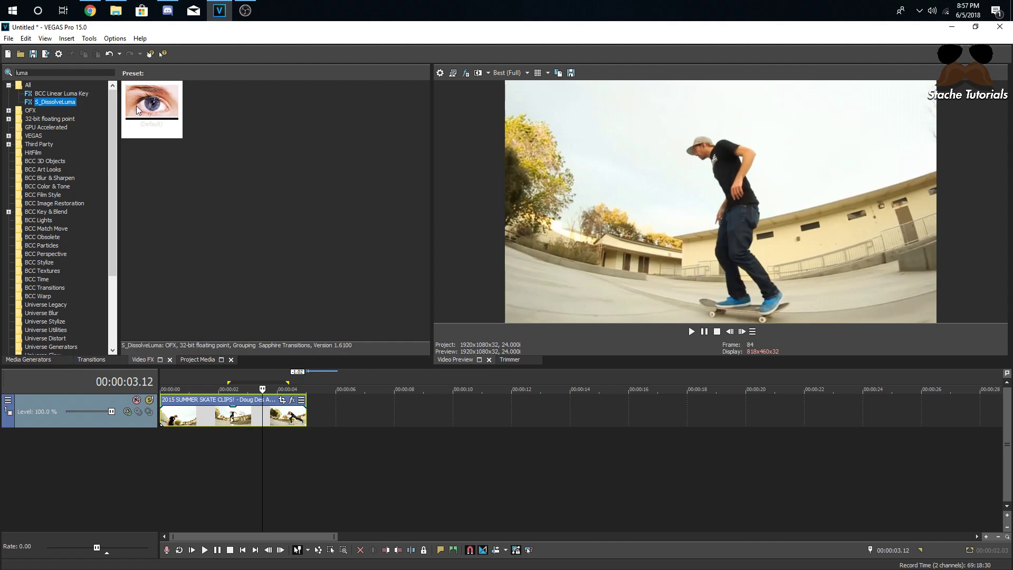
pyautogui.click(77, 95)
pyautogui.click(70, 103)
pyautogui.click(67, 92)
pyautogui.moveTo(140, 106); pyautogui.dragTo(243, 415)
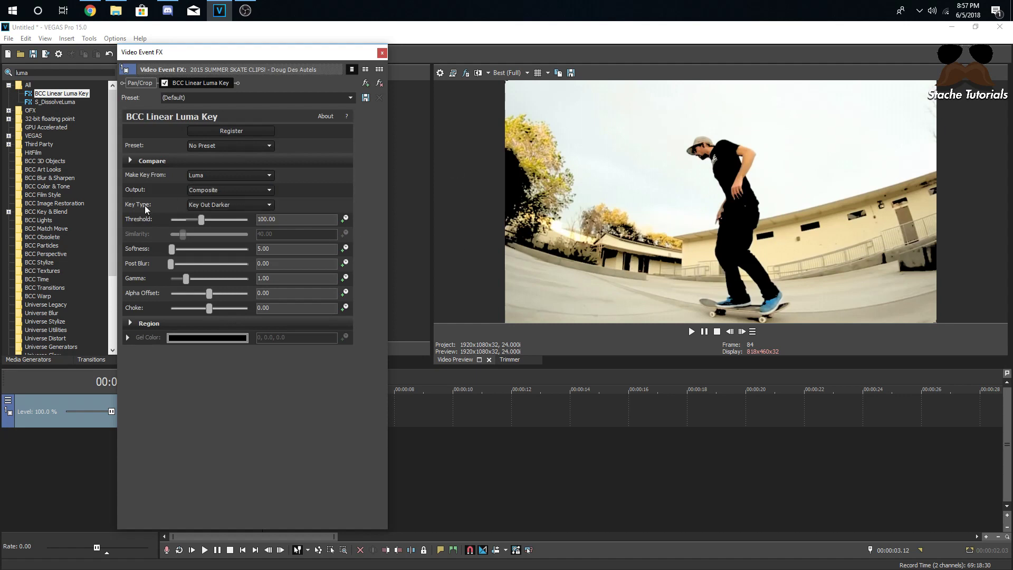
# Step: Set the luma key to Key Out Brighter with threshold about 223, then close the FX window
pyautogui.click(239, 204)
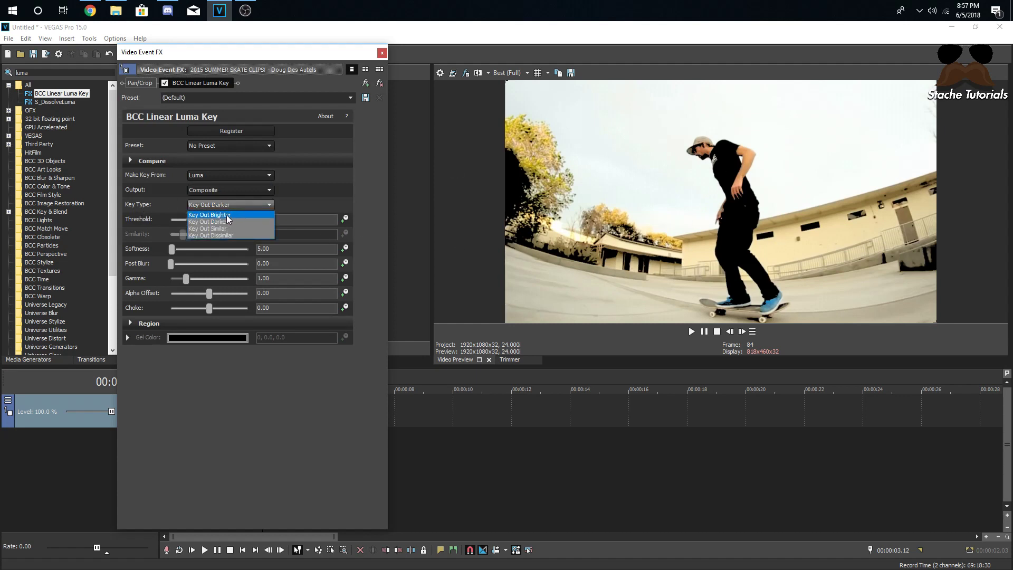
pyautogui.click(226, 214)
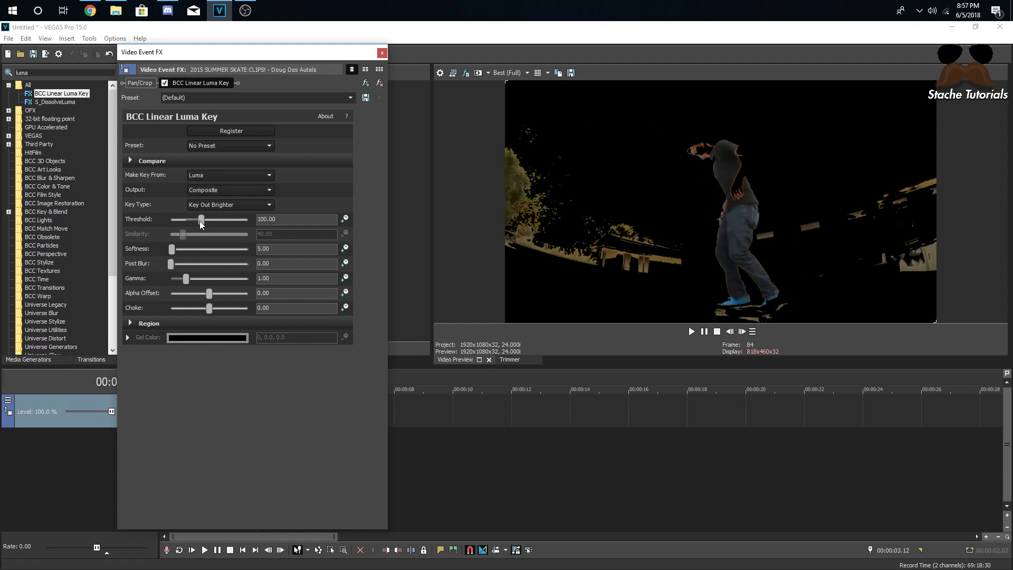
pyautogui.moveTo(202, 222); pyautogui.dragTo(223, 217)
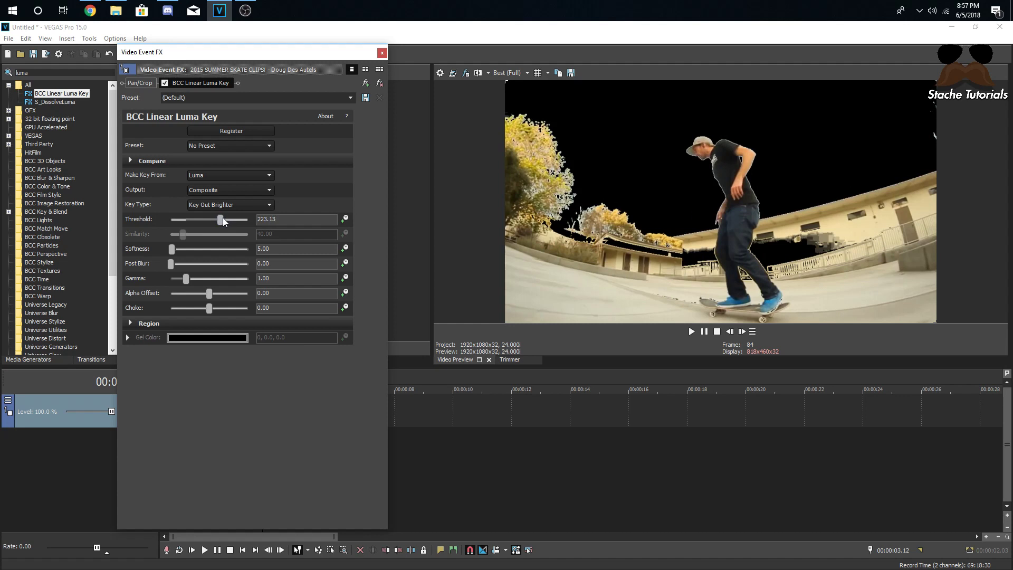
pyautogui.moveTo(223, 217); pyautogui.dragTo(221, 219)
pyautogui.click(382, 52)
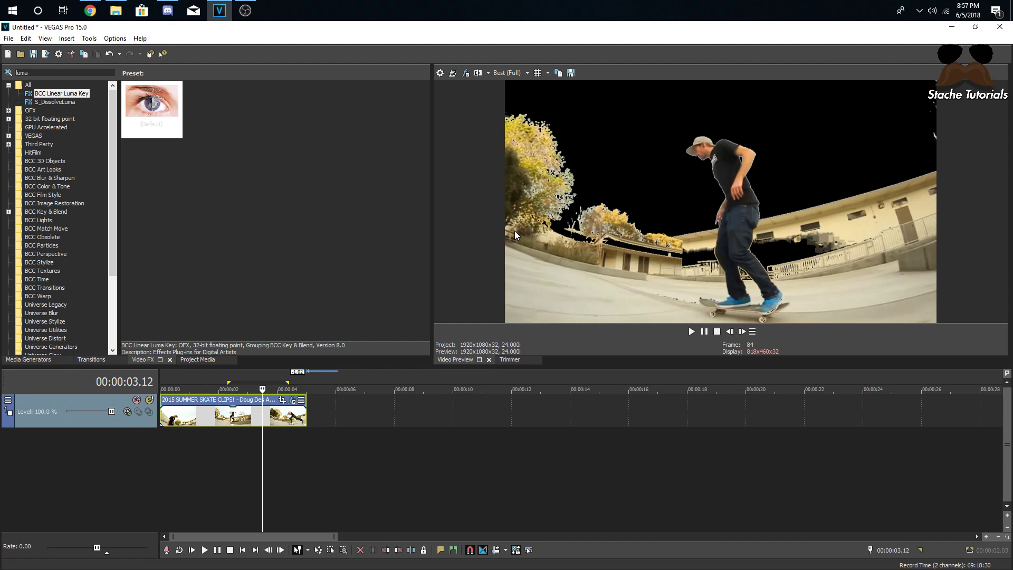
# Step: Split the skate clip at 00:00:03.04 and copy the later part onto new video track 2
pyautogui.click(739, 335)
pyautogui.click(739, 335)
pyautogui.moveTo(738, 334)
pyautogui.mouseDown()
pyautogui.moveTo(754, 317)
pyautogui.moveTo(729, 333)
pyautogui.mouseUp()
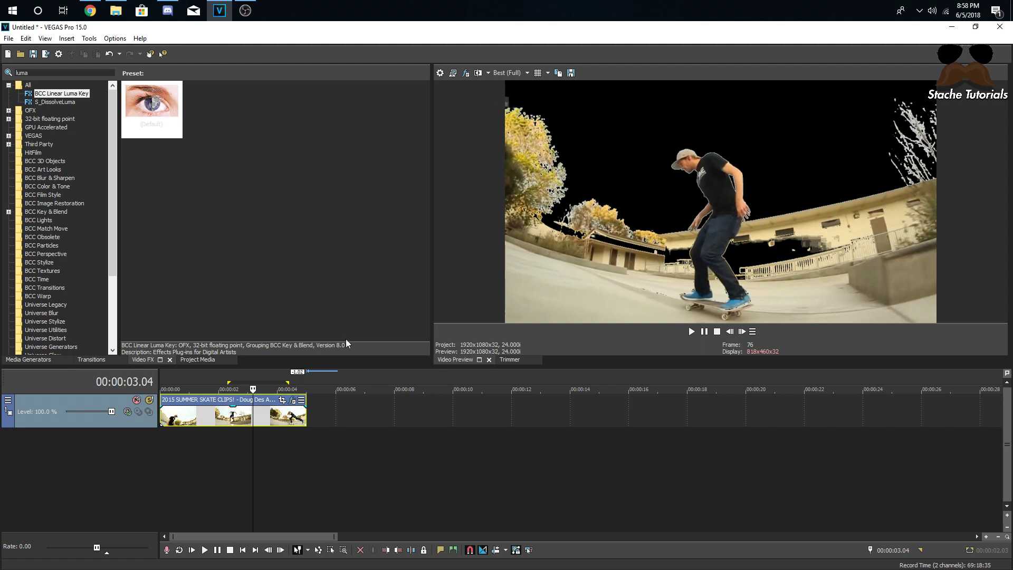
pyautogui.press('s')
pyautogui.moveTo(281, 422); pyautogui.dragTo(283, 463)
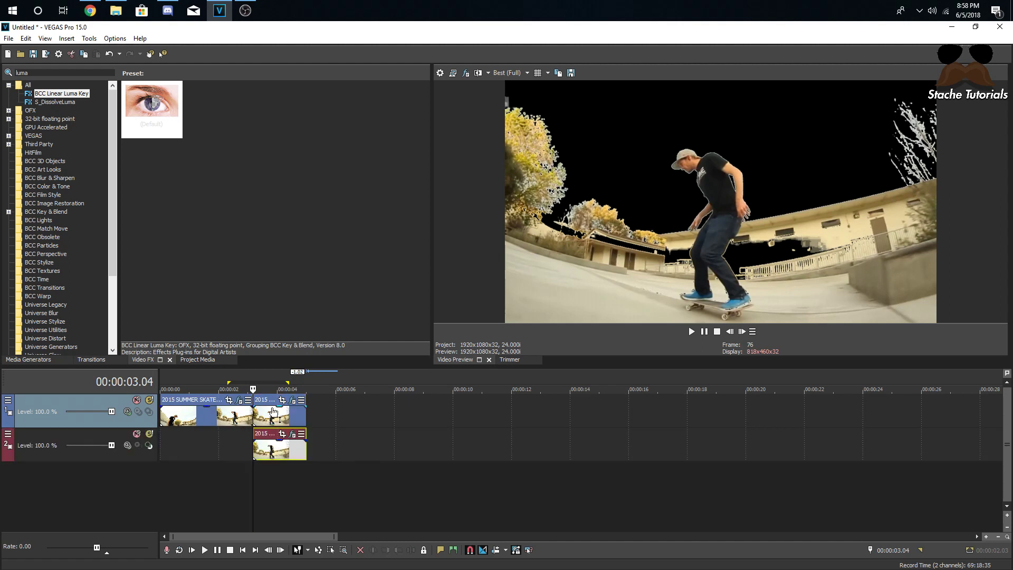
pyautogui.click(292, 399)
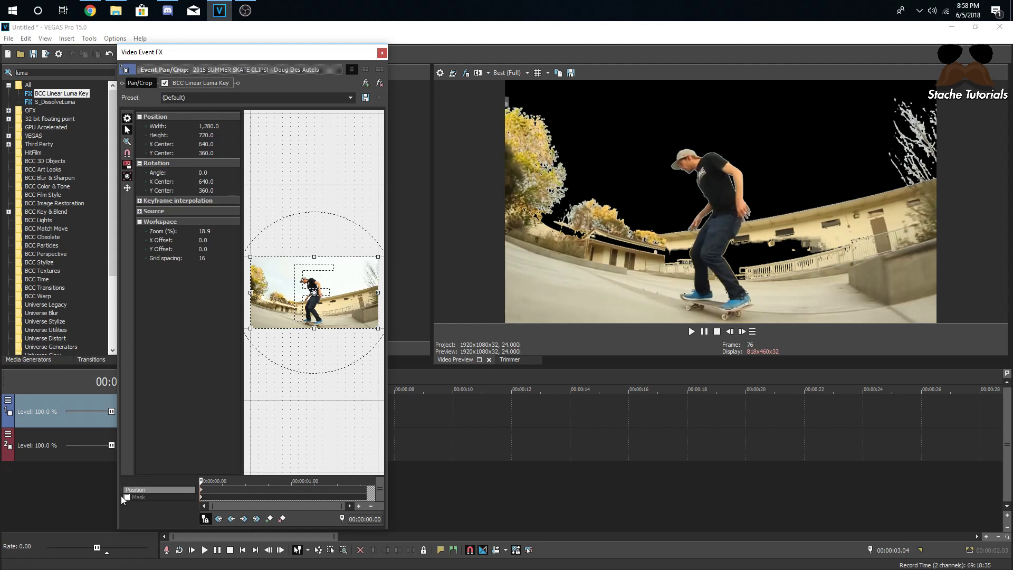
# Step: Enable the Pan/Crop mask and start an anchor path at the frame's lower right
pyautogui.click(127, 497)
pyautogui.scroll(-3, 246, 296)
pyautogui.click(127, 142)
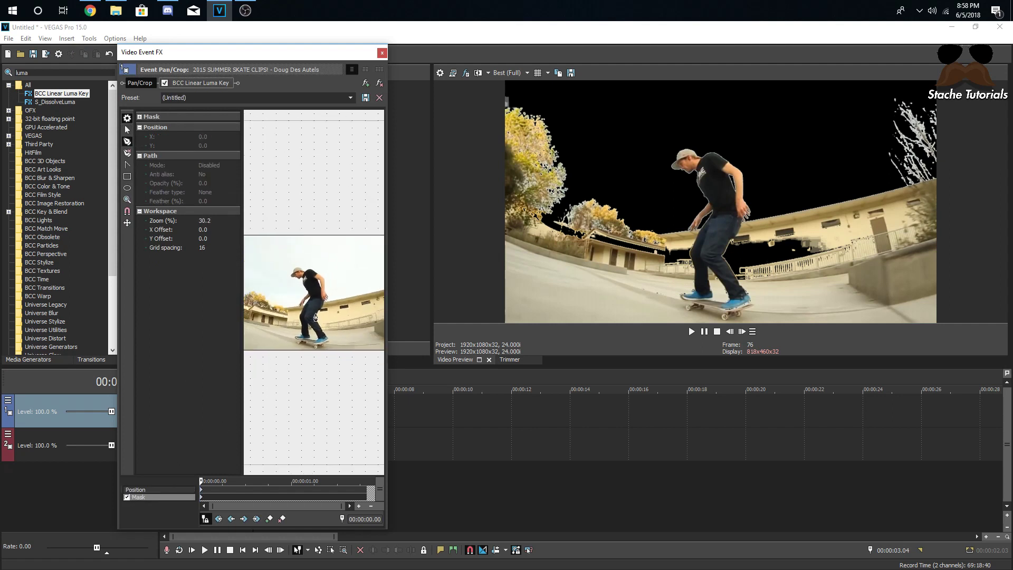
pyautogui.scroll(-3, 315, 317)
pyautogui.click(371, 288)
pyautogui.click(359, 291)
pyautogui.click(343, 295)
pyautogui.click(332, 297)
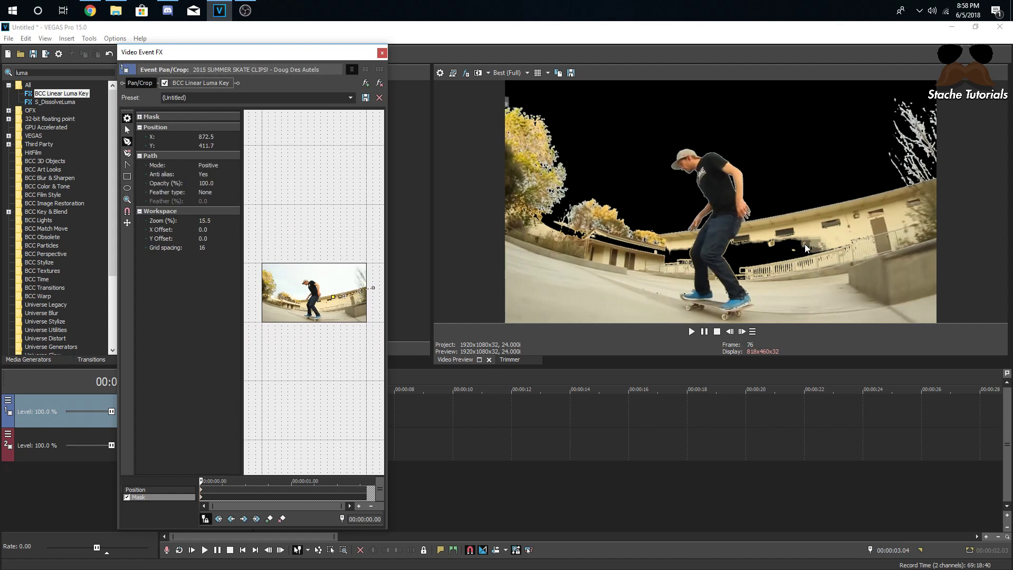
# Step: Continue the mask path toward the lower left and close it along the bottom
pyautogui.click(318, 299)
pyautogui.click(305, 301)
pyautogui.click(292, 300)
pyautogui.click(280, 301)
pyautogui.click(271, 307)
pyautogui.click(276, 326)
pyautogui.click(364, 335)
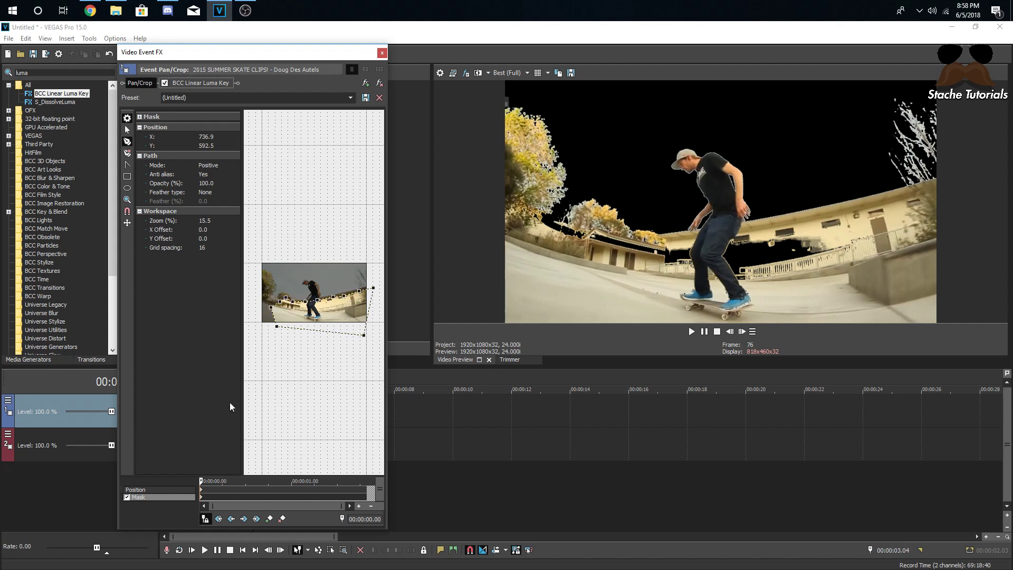
# Step: Disable BCC Linear Luma Key on the copy and play back the layered result
pyautogui.click(164, 83)
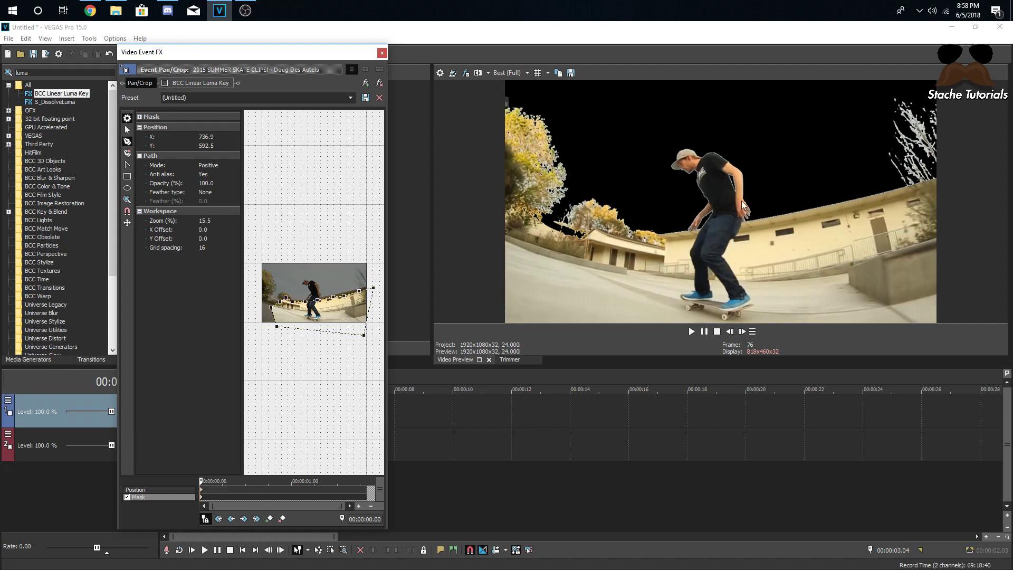
pyautogui.click(382, 52)
pyautogui.press('space')
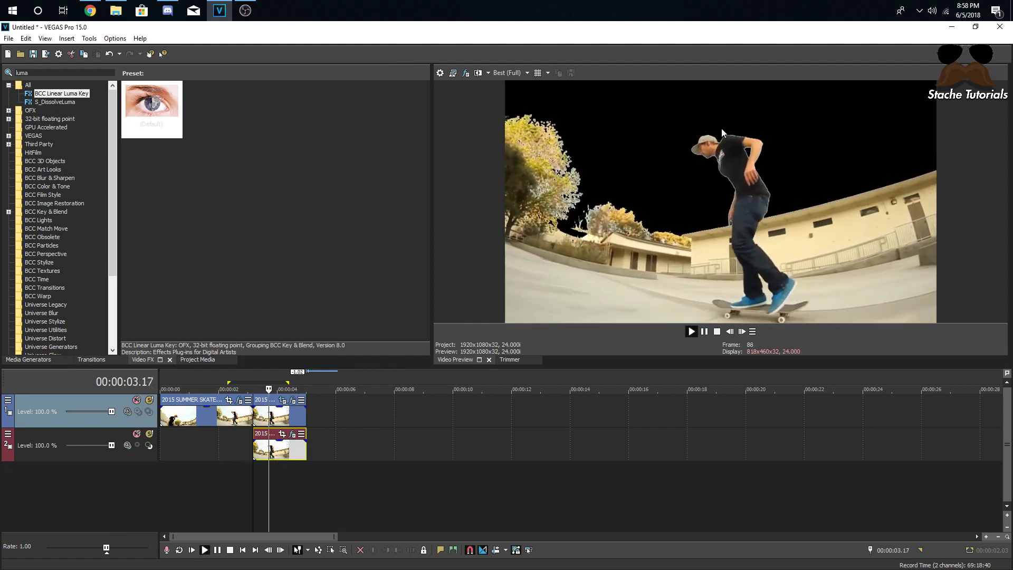
pyautogui.press('space')
pyautogui.press('space')
pyautogui.press('space')
pyautogui.press('space')
pyautogui.press('space')
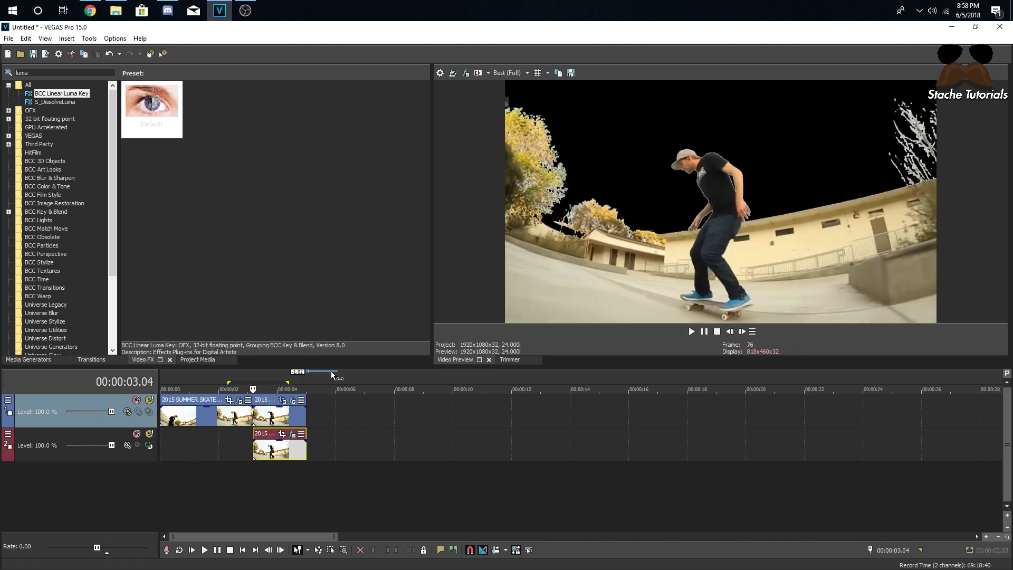
# Step: At 00:00:04.00, add a mask keyframe, drag one mask point down, then replay from 3 seconds
pyautogui.click(277, 417)
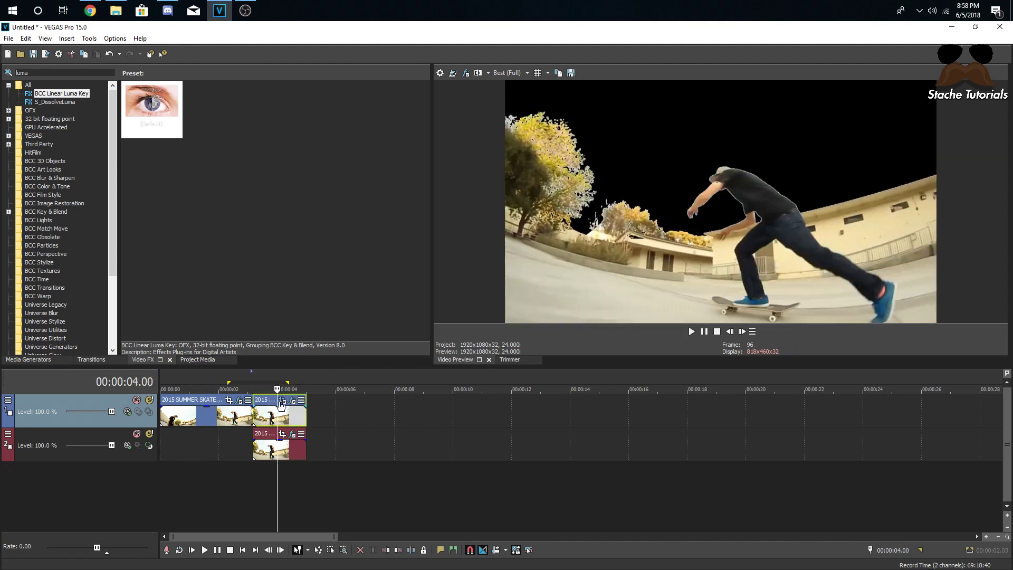
pyautogui.click(292, 400)
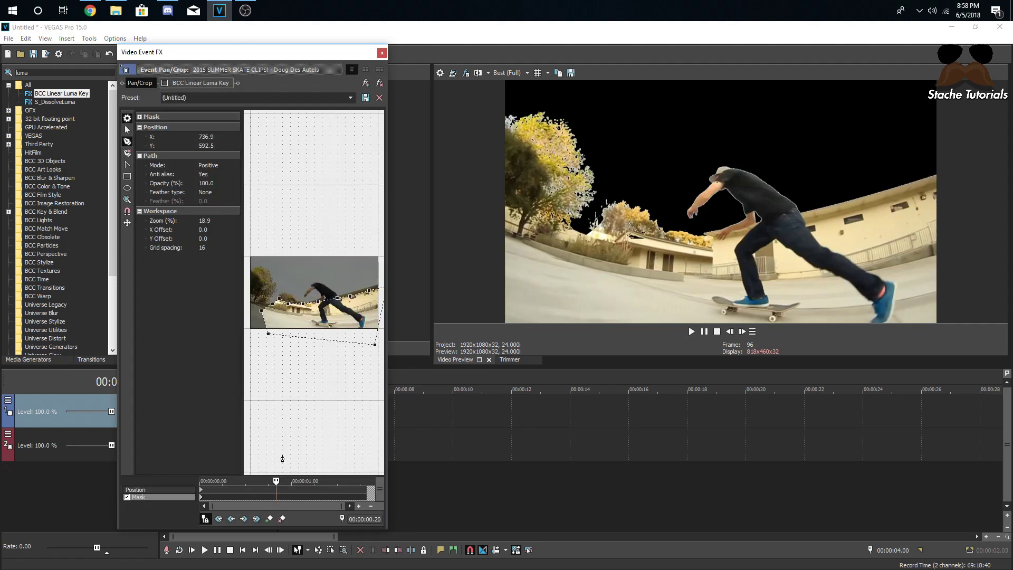
pyautogui.click(281, 303)
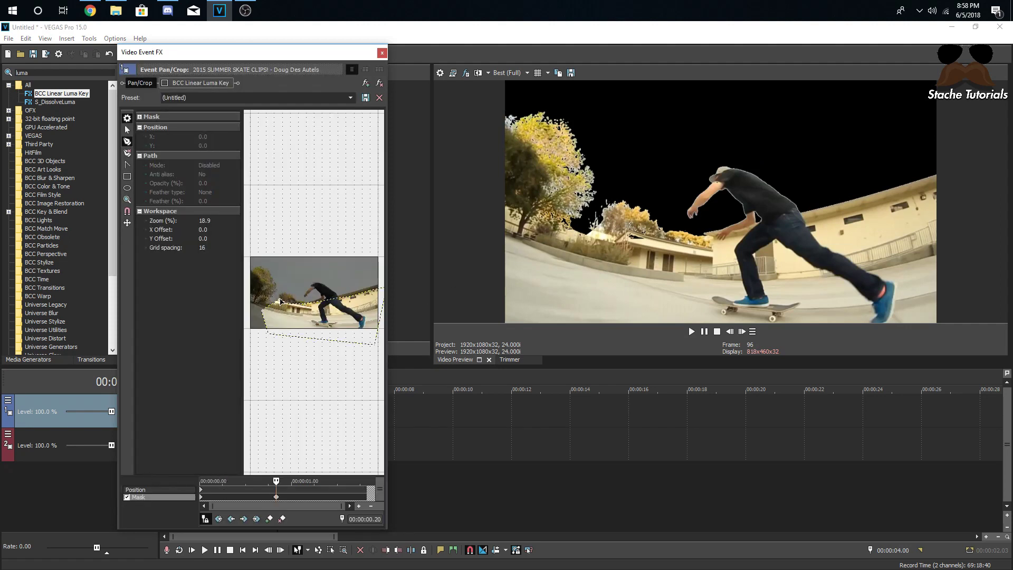
pyautogui.click(281, 303)
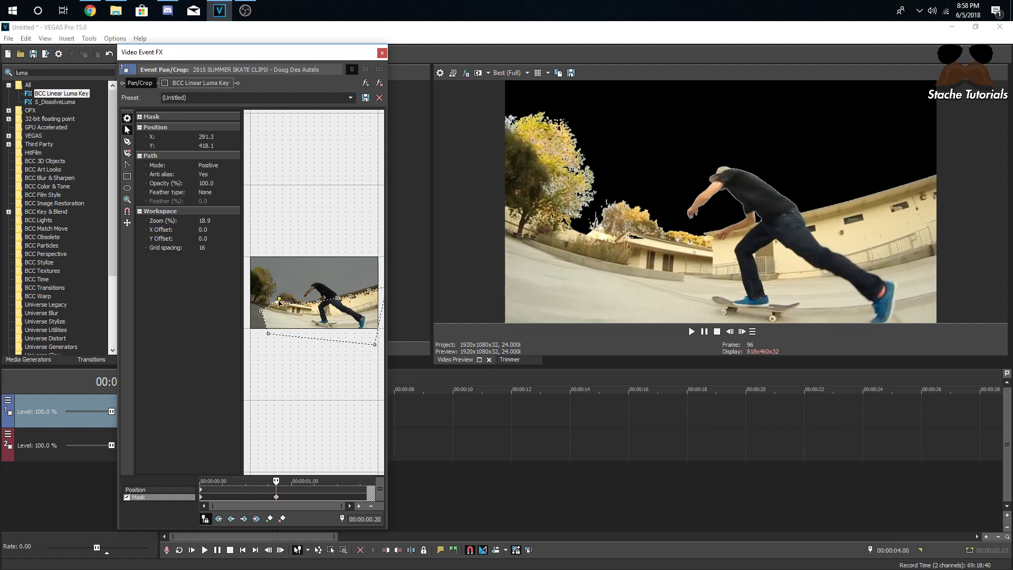
pyautogui.moveTo(279, 300); pyautogui.dragTo(258, 298)
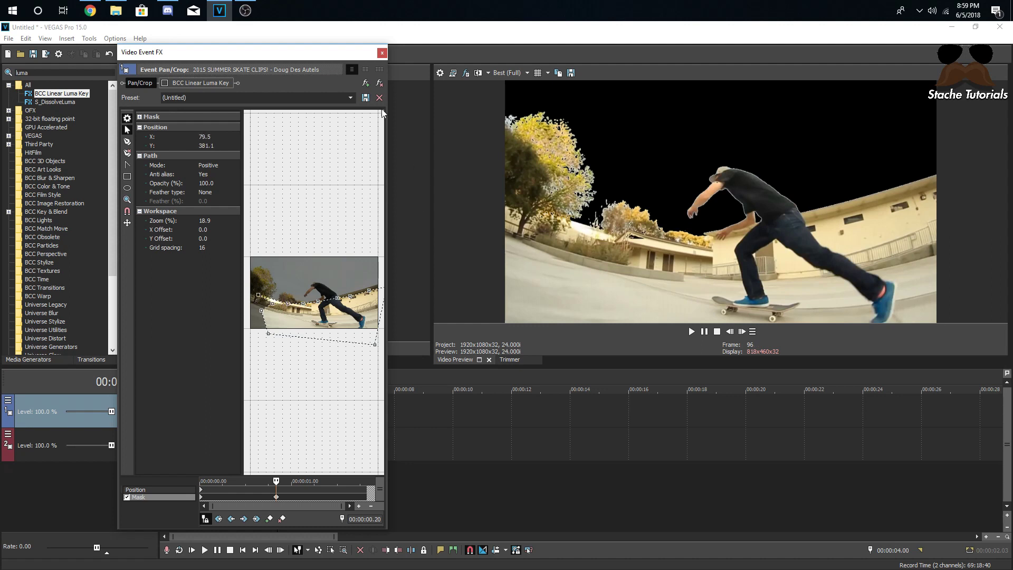
pyautogui.click(381, 52)
pyautogui.click(256, 415)
pyautogui.press('space')
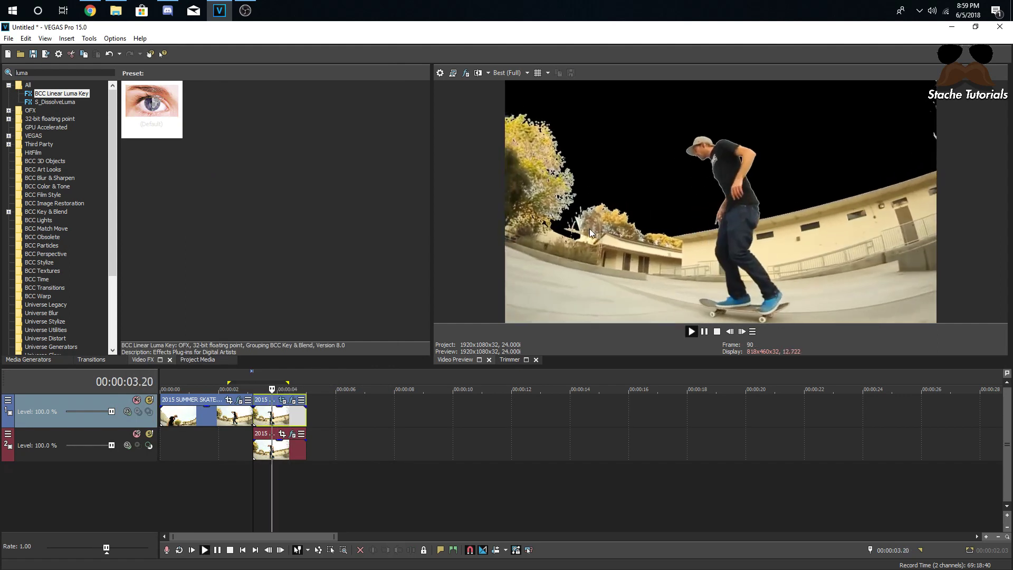
# Step: Review the keyed clip playback, then open the Sky Replacement folder in File Explorer
pyautogui.press('space')
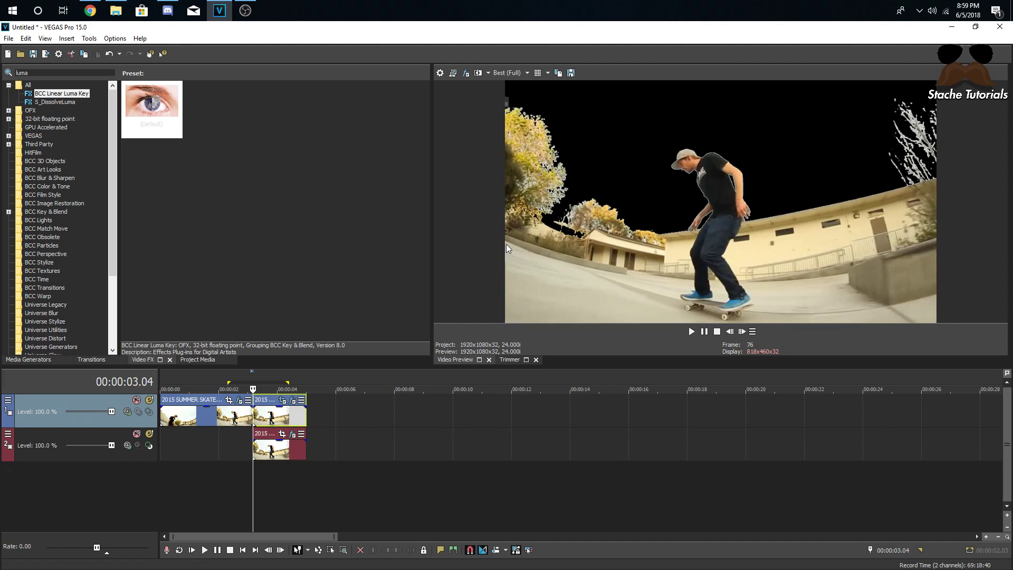
pyautogui.press('space')
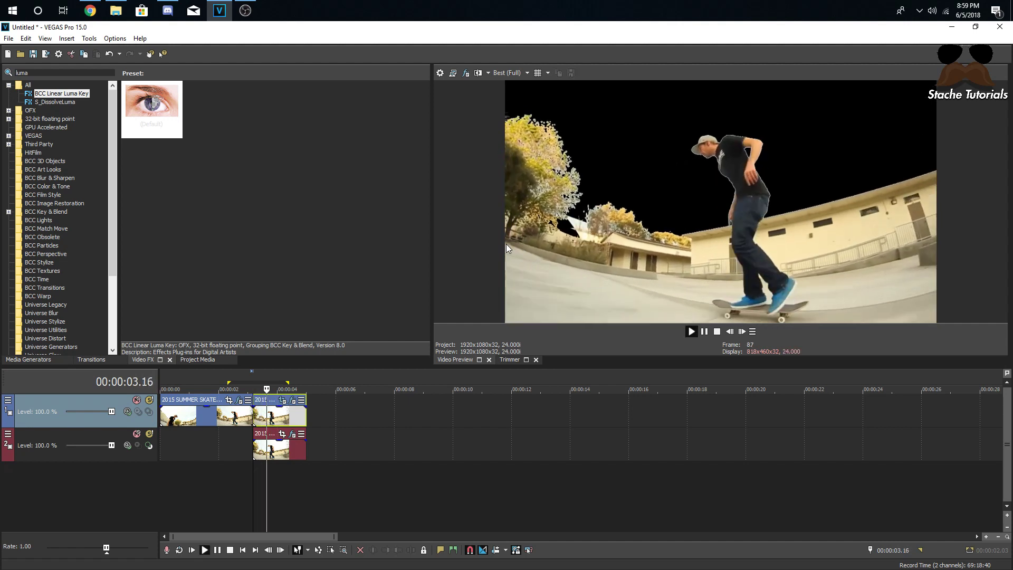
pyautogui.press('space')
pyautogui.press('space')
pyautogui.press('space')
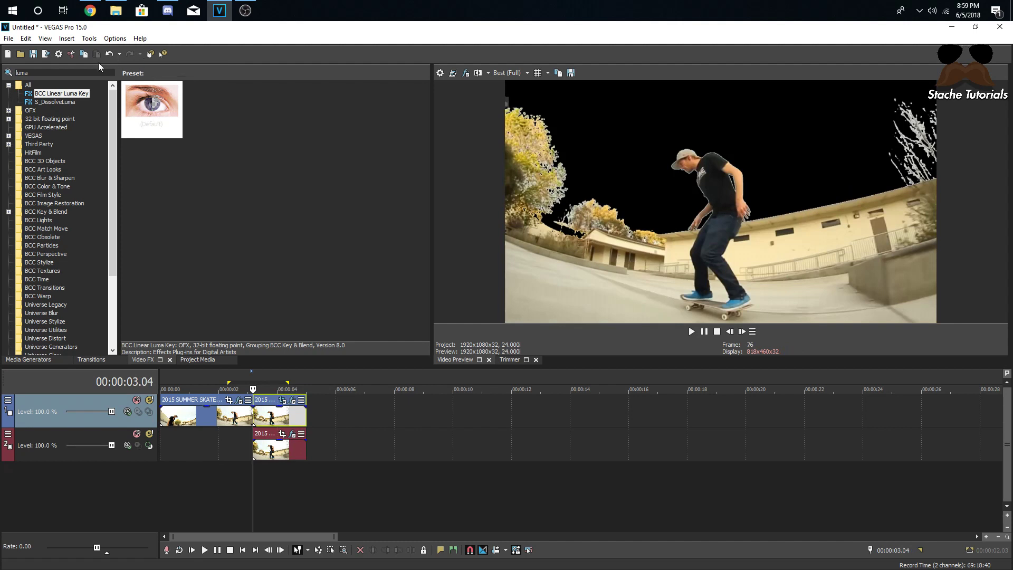
pyautogui.click(121, 3)
# Step: Drag the Sky (6) video from Sky Replacement onto the timeline as track 3
pyautogui.moveTo(538, 87); pyautogui.dragTo(584, 153)
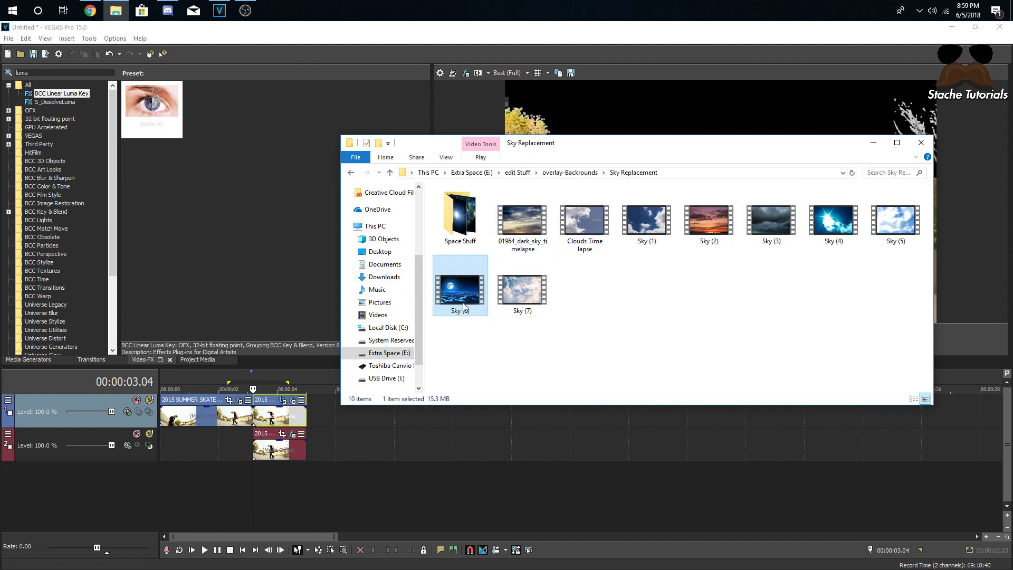
pyautogui.moveTo(350, 493); pyautogui.dragTo(262, 492)
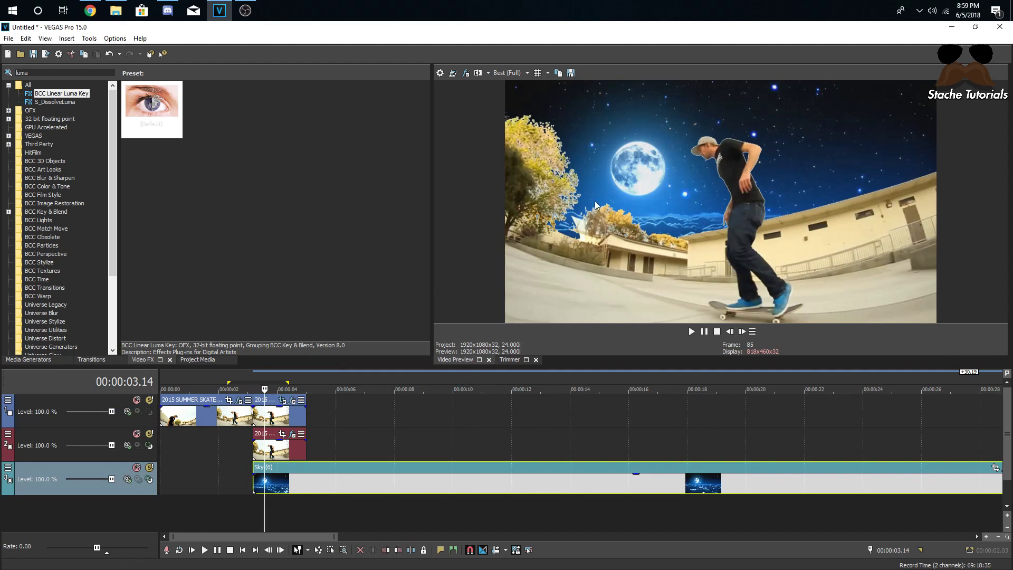
# Step: Filter the Video FX list with the search 'color co'
pyautogui.doubleClick(50, 73)
pyautogui.write('c')
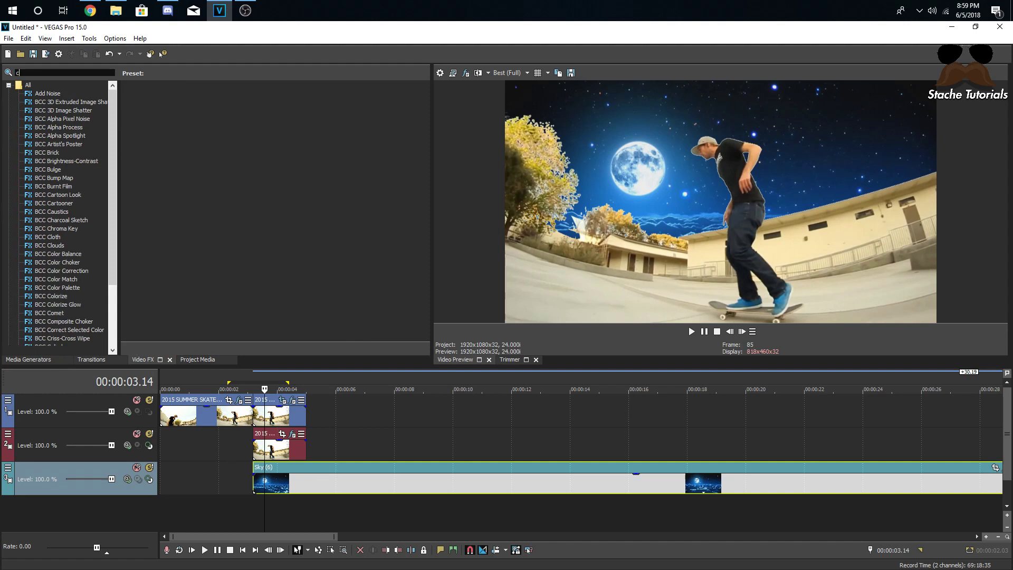
pyautogui.write('olor corr')
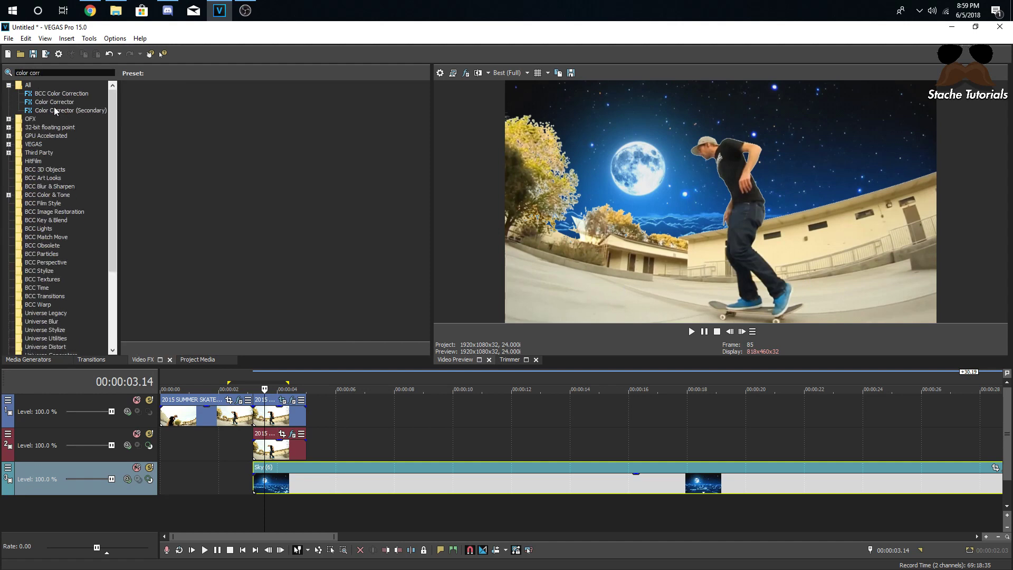
# Step: Search 'color curves' and drag the Color Curves Night preset onto the track 1 skate clip
pyautogui.click(54, 104)
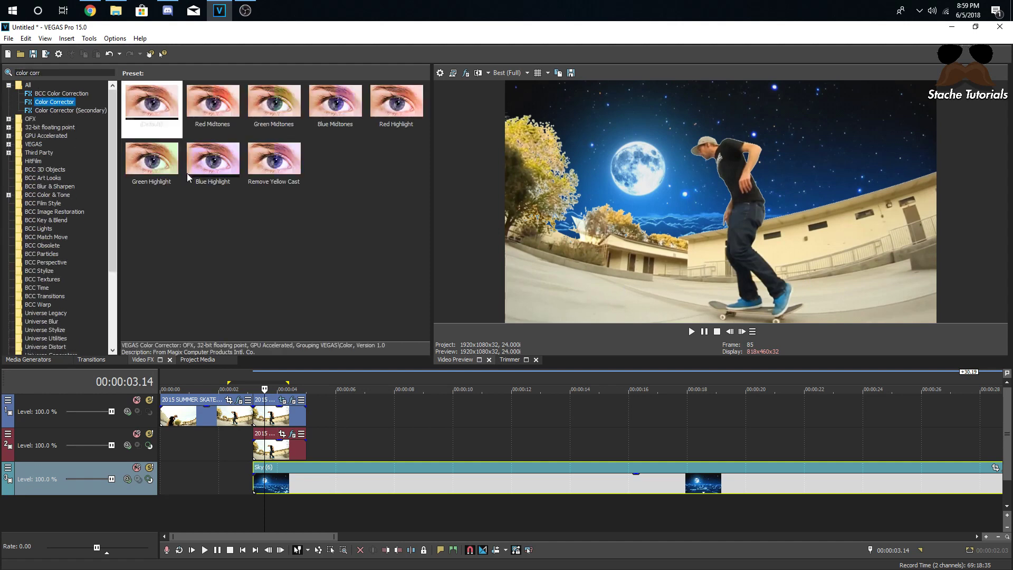
pyautogui.press('Down')
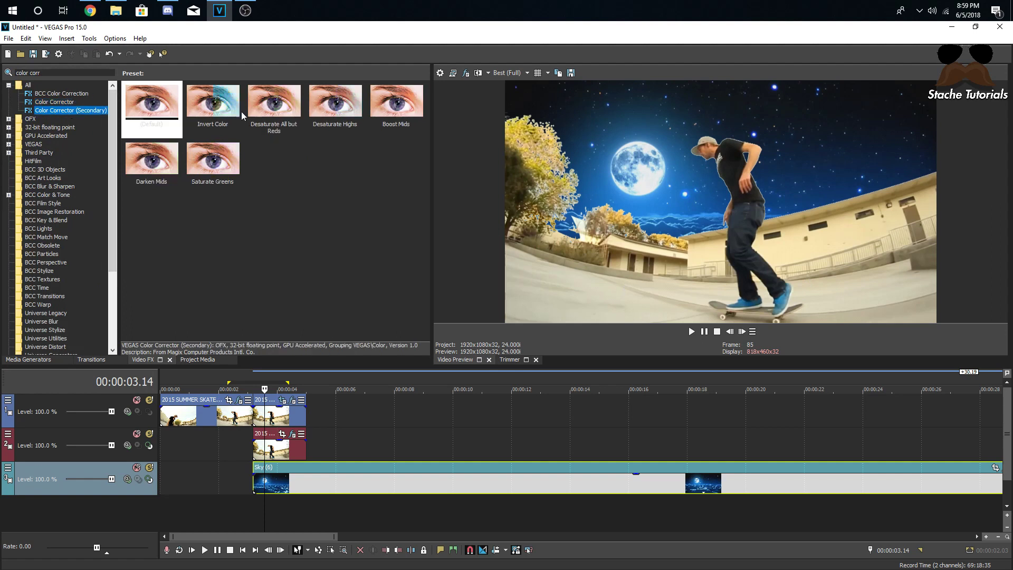
pyautogui.click(73, 73)
pyautogui.press('BackSpace')
pyautogui.press('BackSpace')
pyautogui.press('BackSpace')
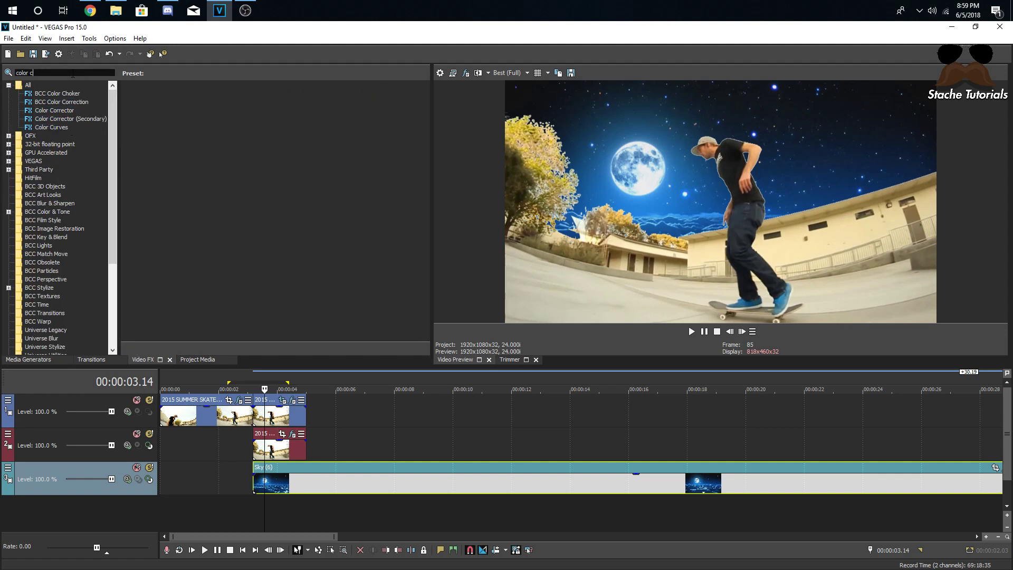
pyautogui.write('urves')
pyautogui.click(54, 94)
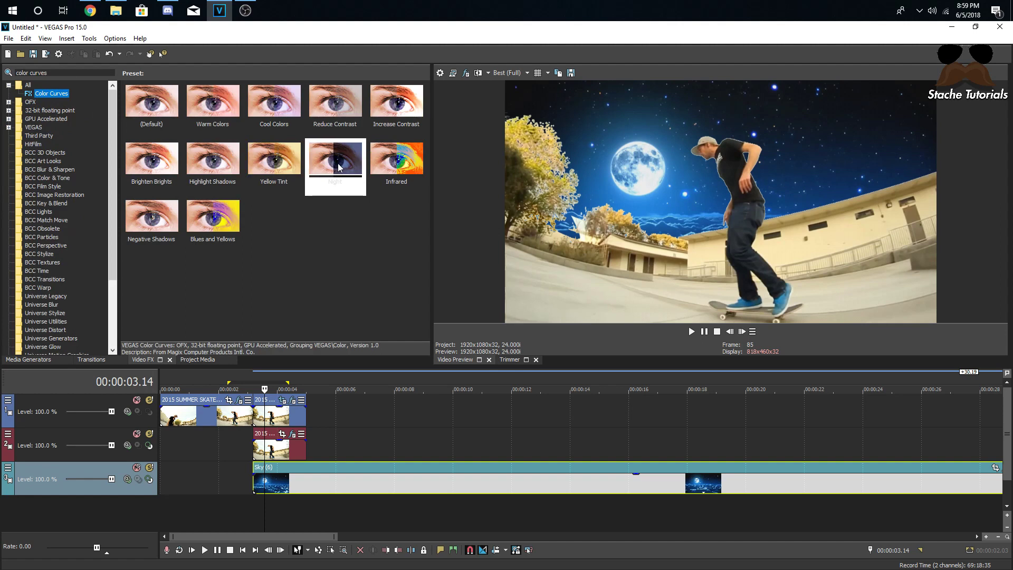
pyautogui.moveTo(327, 164); pyautogui.dragTo(273, 418)
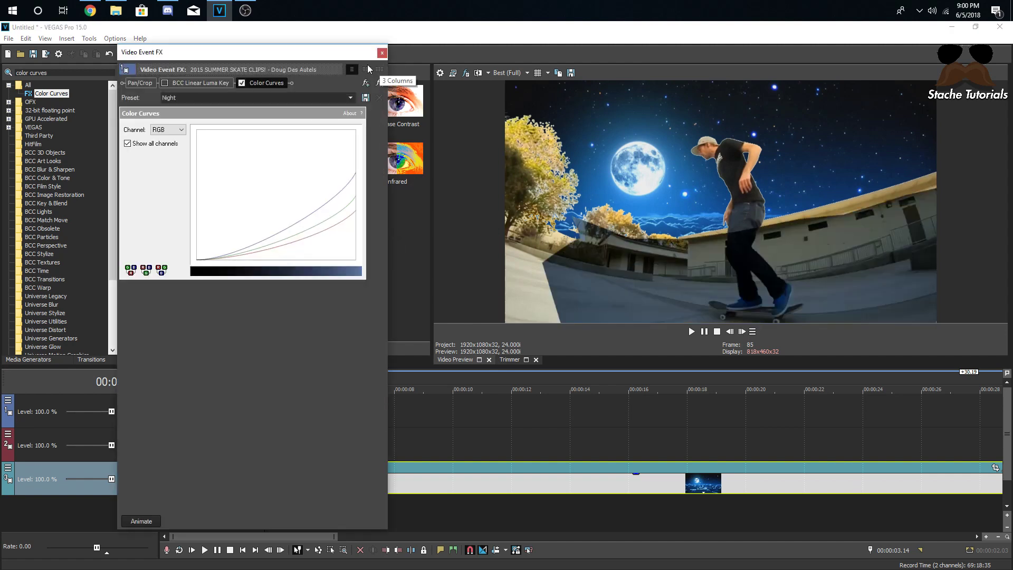
# Step: Apply the Color Curves Night preset to the masked overlay event on track 2
pyautogui.click(381, 53)
pyautogui.moveTo(337, 168); pyautogui.dragTo(272, 441)
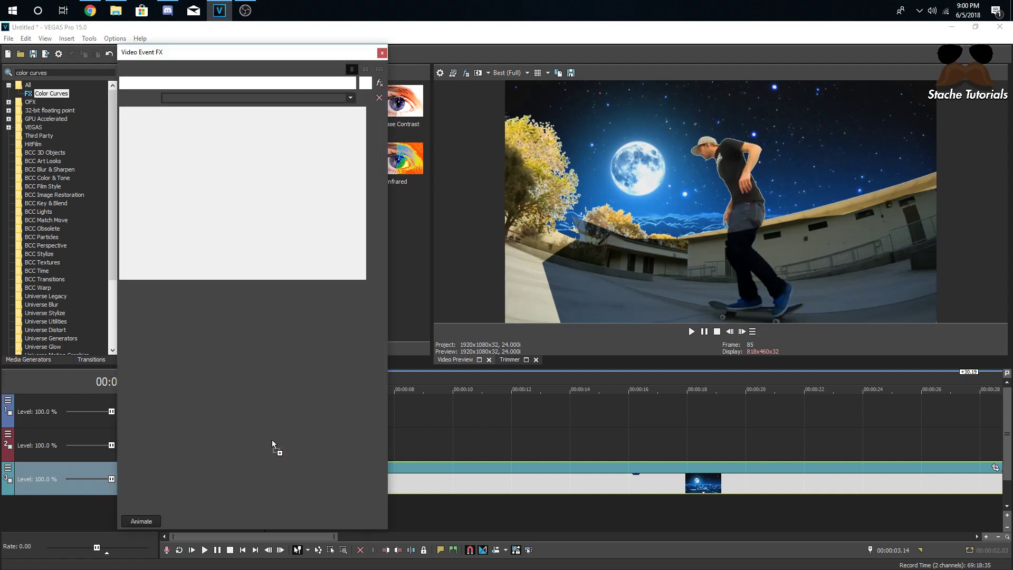
pyautogui.click(381, 53)
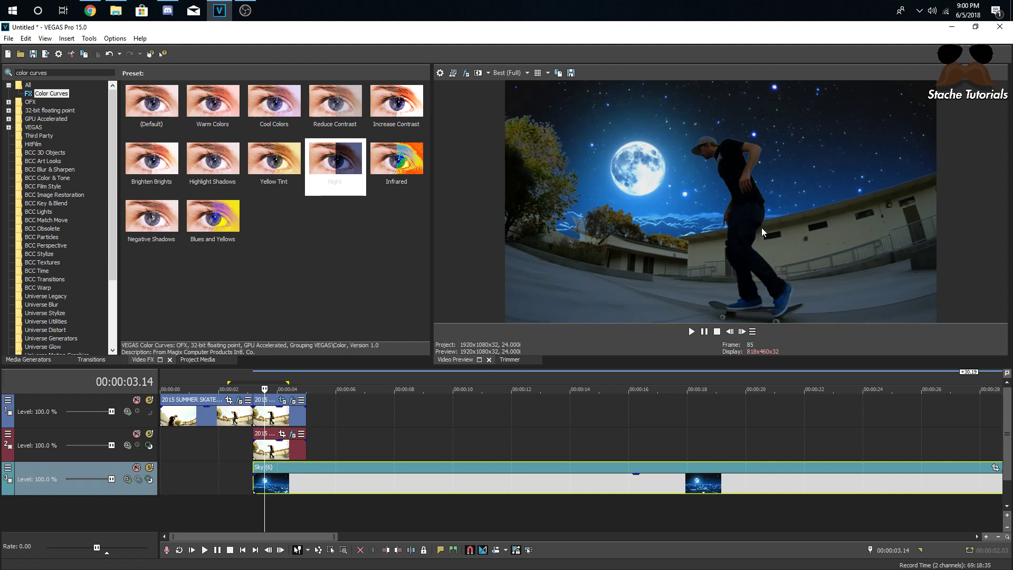
# Step: Raise the track 1 skate clip's Color Curves blue point for a deeper blue night tint
pyautogui.click(293, 402)
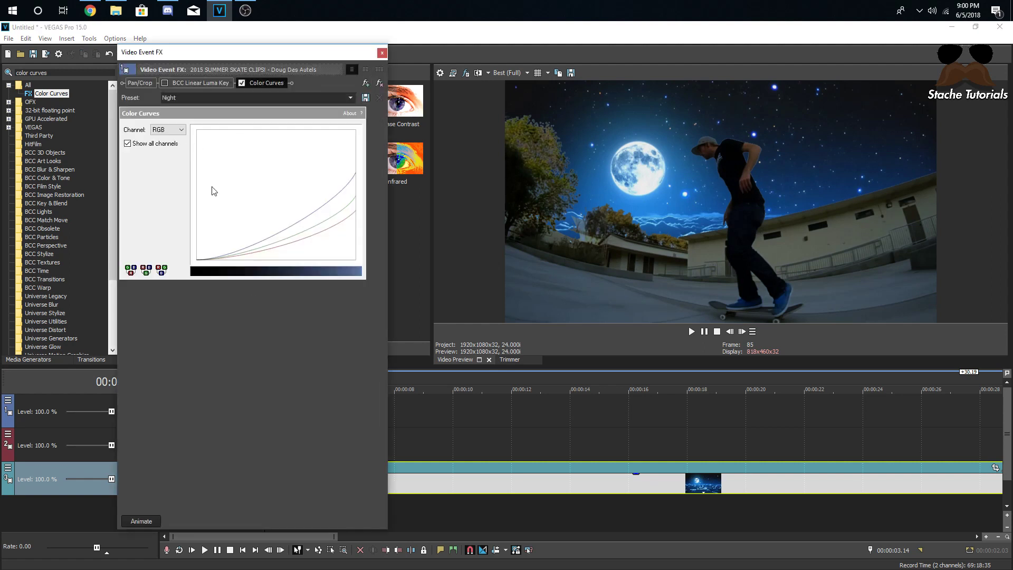
pyautogui.click(334, 201)
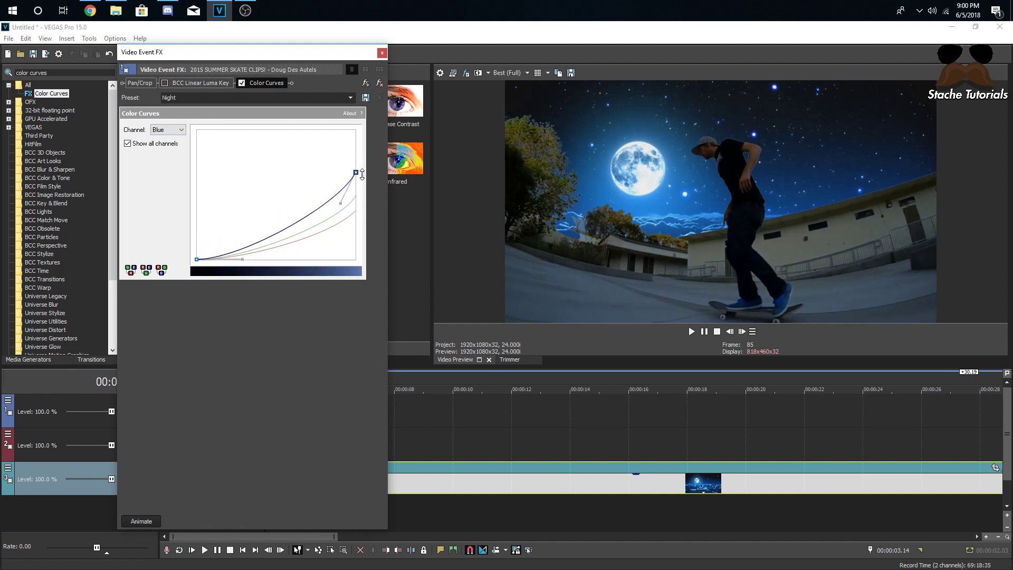
pyautogui.click(350, 206)
pyautogui.moveTo(356, 197)
pyautogui.mouseDown()
pyautogui.moveTo(359, 138)
pyautogui.moveTo(360, 199)
pyautogui.mouseUp()
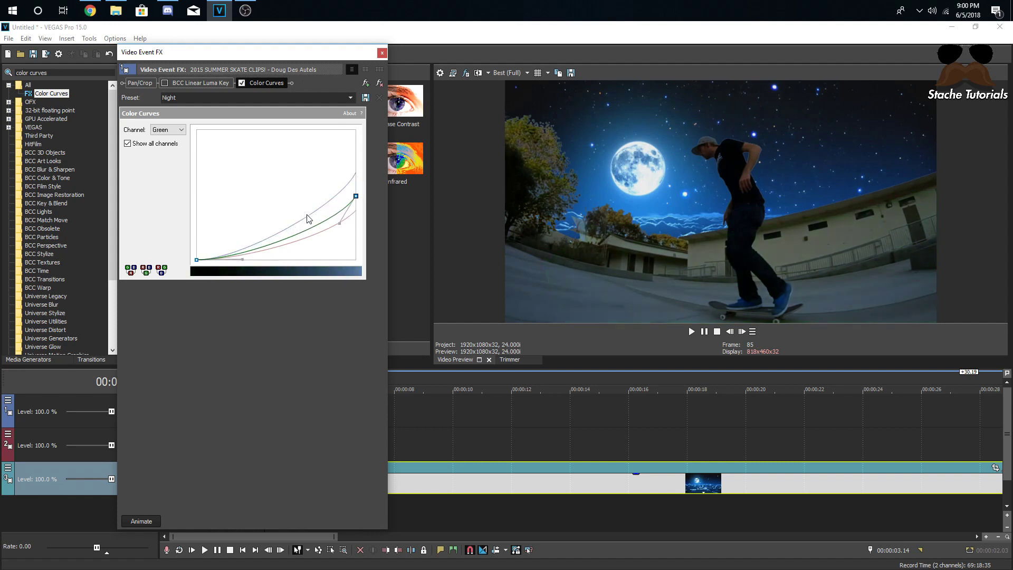
pyautogui.click(174, 130)
pyautogui.click(167, 140)
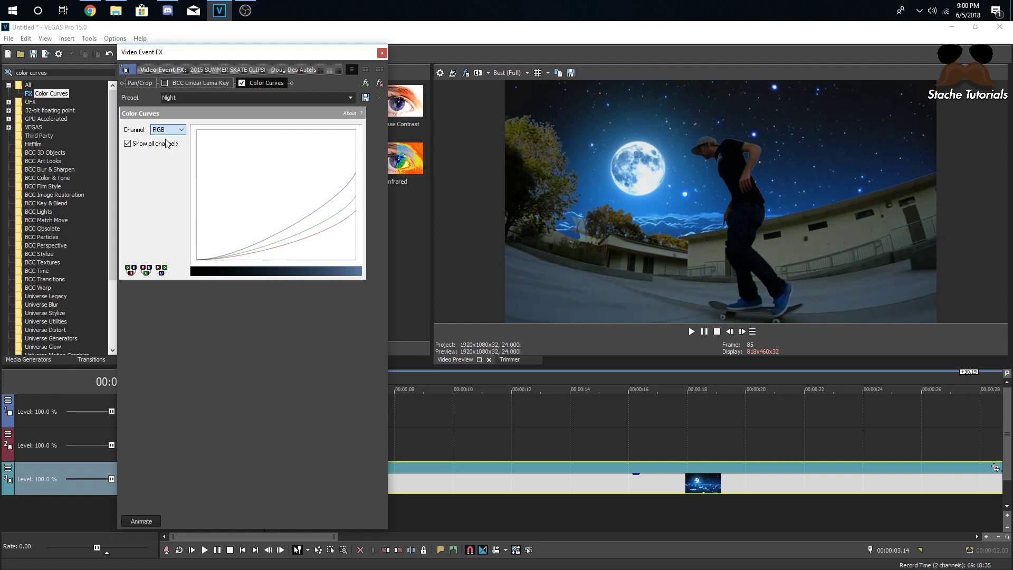
pyautogui.click(167, 149)
pyautogui.moveTo(318, 211); pyautogui.dragTo(315, 197)
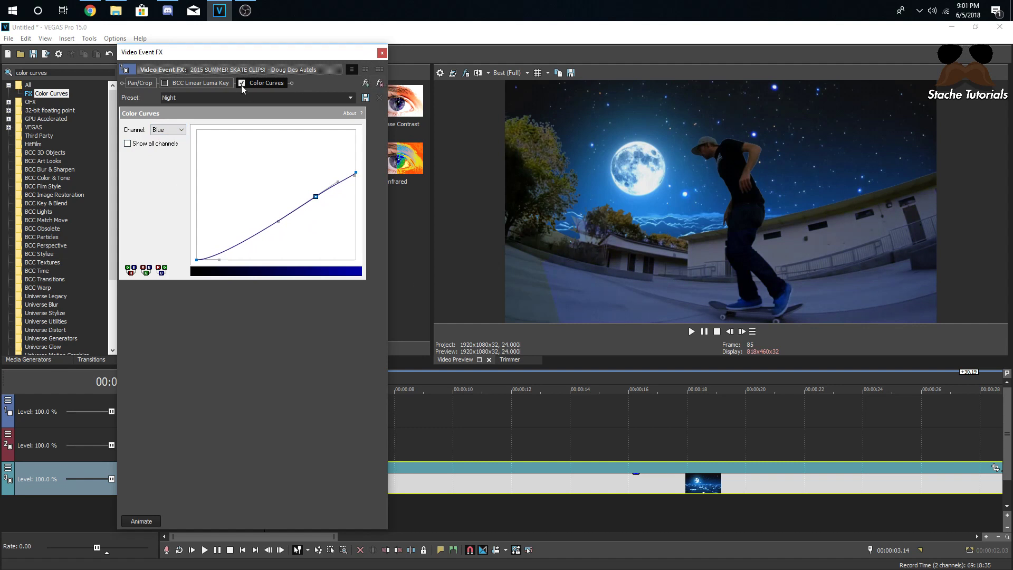
pyautogui.click(381, 53)
pyautogui.click(288, 446)
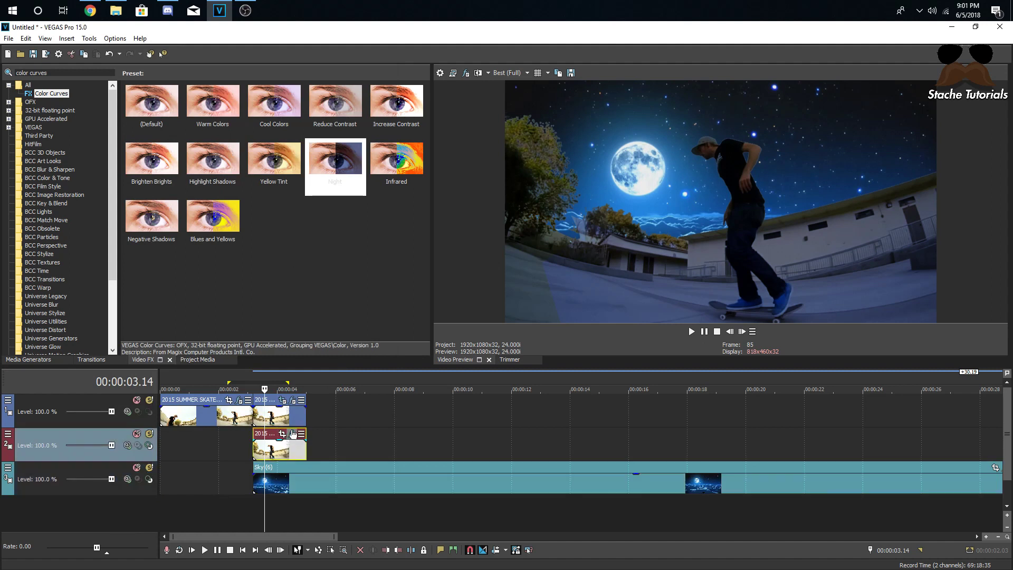
# Step: Save the curve as preset 'Night 2' and apply Night 2 to the track 2 overlay clip
pyautogui.click(290, 402)
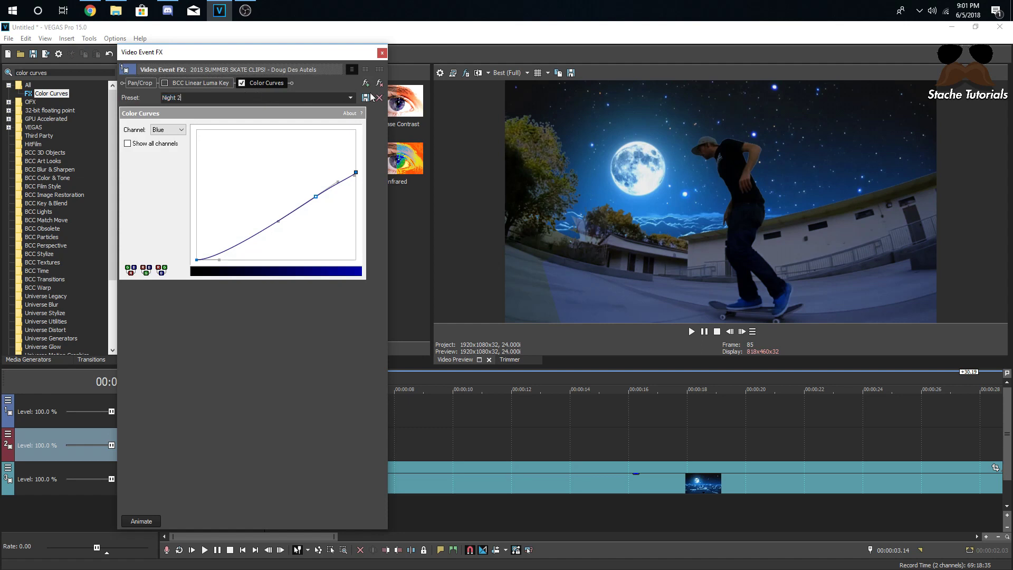
pyautogui.click(382, 53)
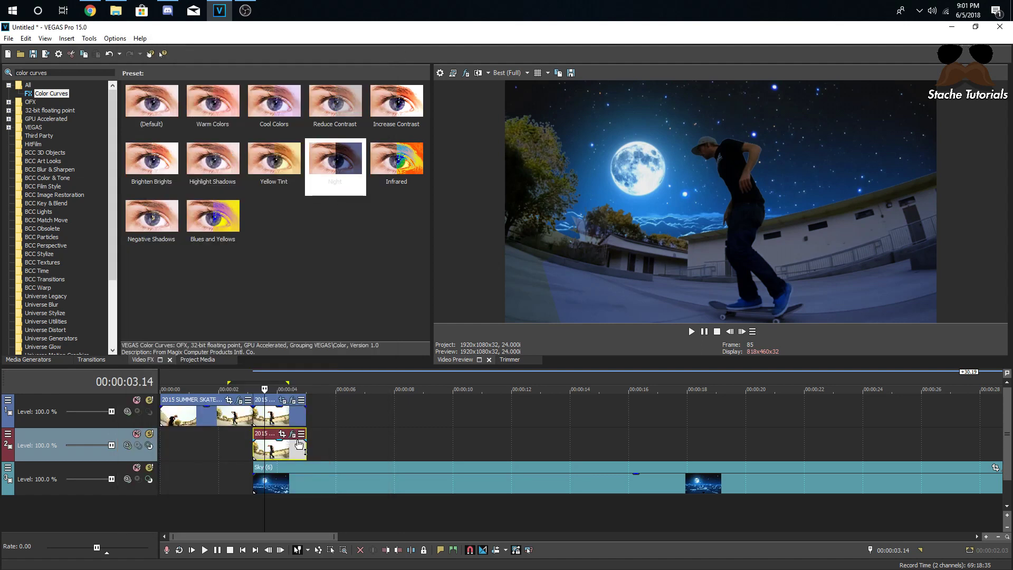
pyautogui.click(293, 434)
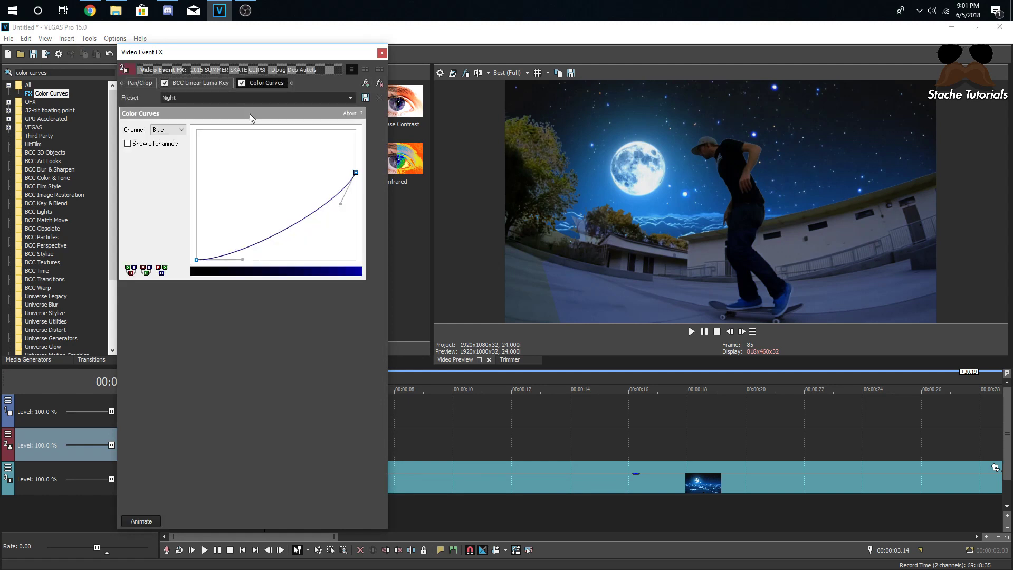
pyautogui.click(350, 98)
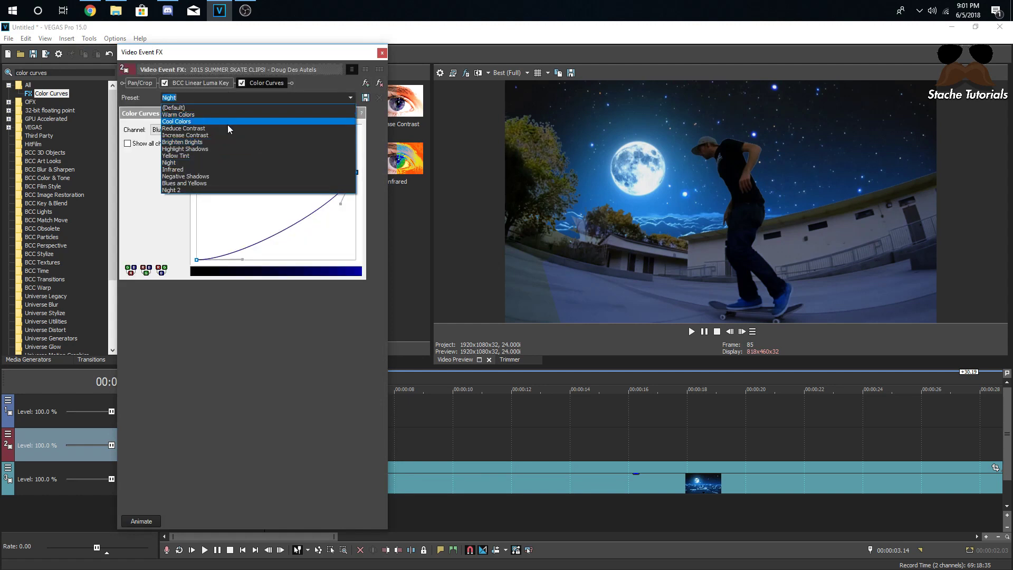
pyautogui.click(216, 184)
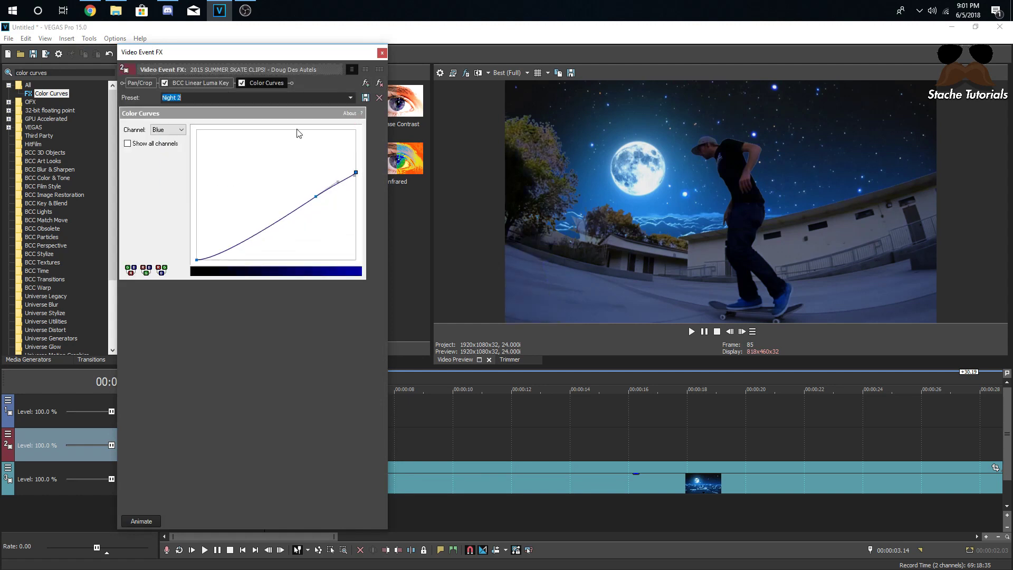
pyautogui.click(381, 52)
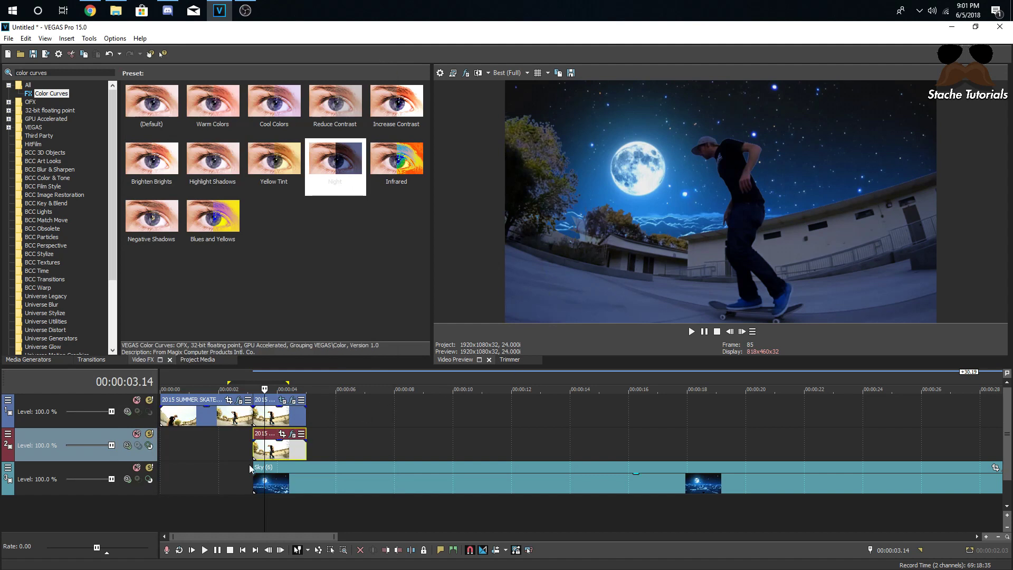
# Step: Trim the Sky (6) clip at the playhead and pull its end back to about 00:00:05
pyautogui.press('space')
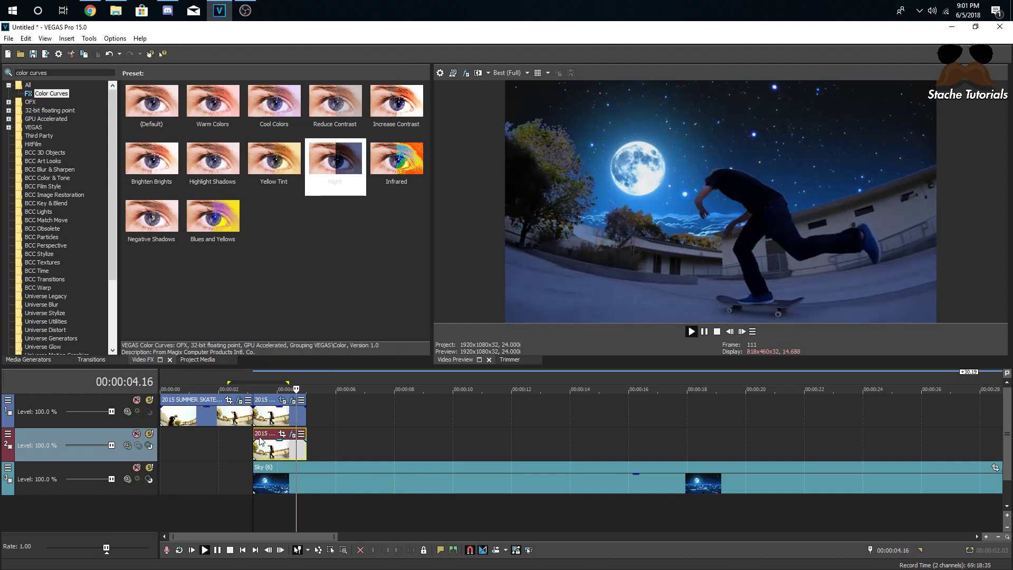
pyautogui.press('Return')
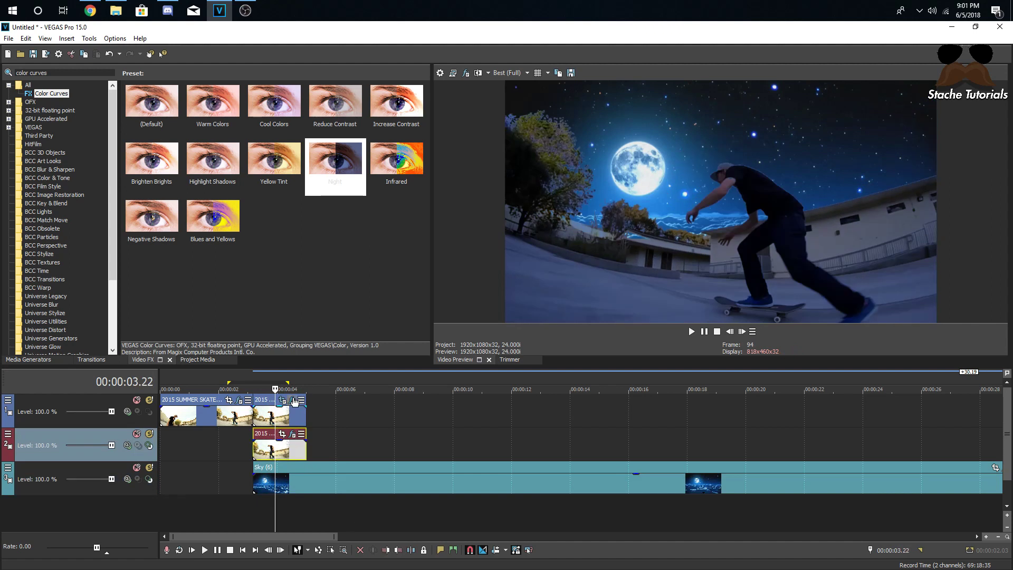
pyautogui.click(303, 488)
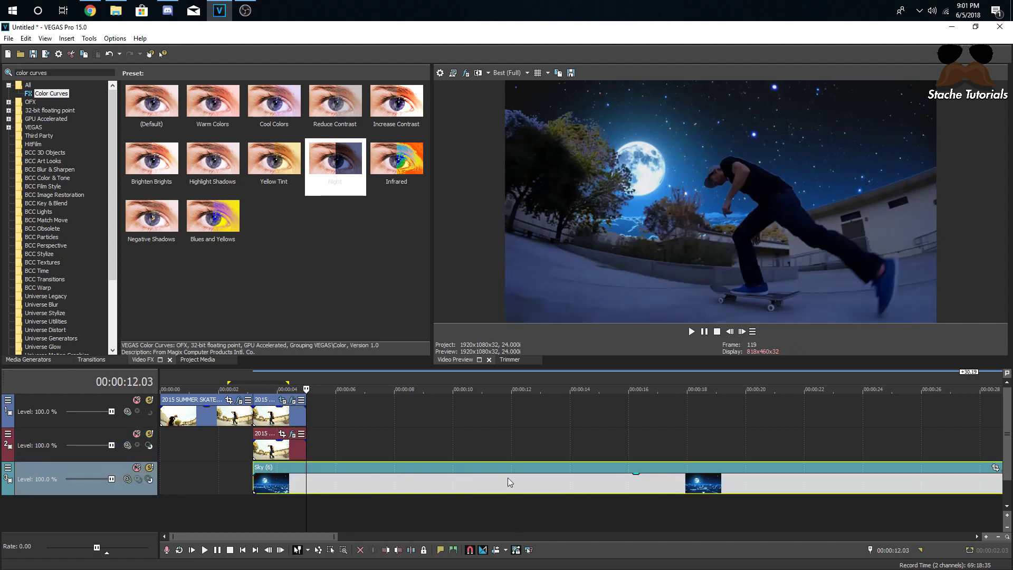
pyautogui.click(491, 482)
pyautogui.rightClick(593, 484)
pyautogui.click(615, 271)
pyautogui.moveTo(489, 483); pyautogui.dragTo(312, 477)
# Step: Zoom the timeline and preview the composite overlap around 00:00:02.20 to 00:00:05.00
pyautogui.click(269, 479)
pyautogui.scroll(4, 336, 455)
pyautogui.moveTo(470, 435); pyautogui.dragTo(753, 435)
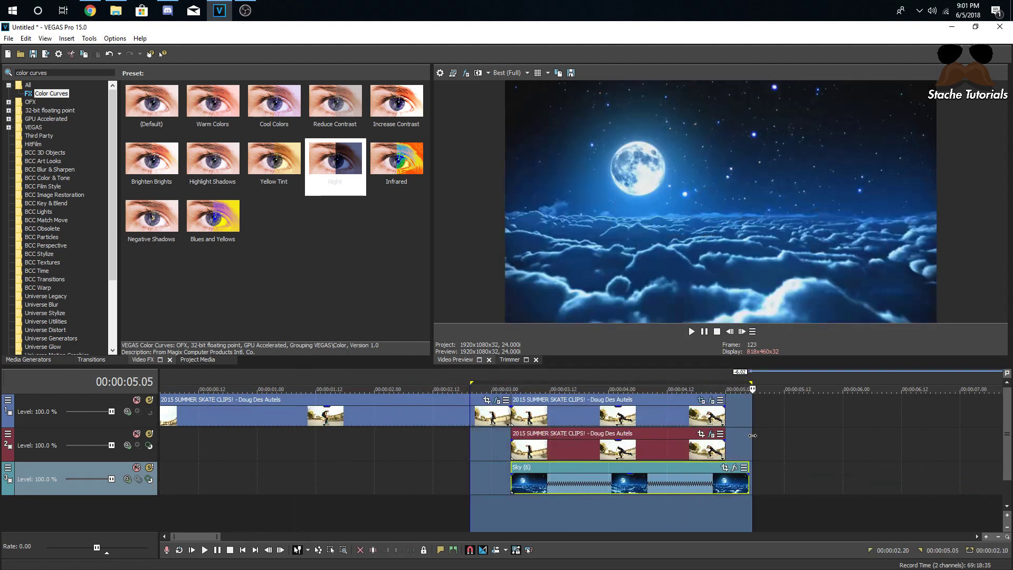
pyautogui.click(734, 422)
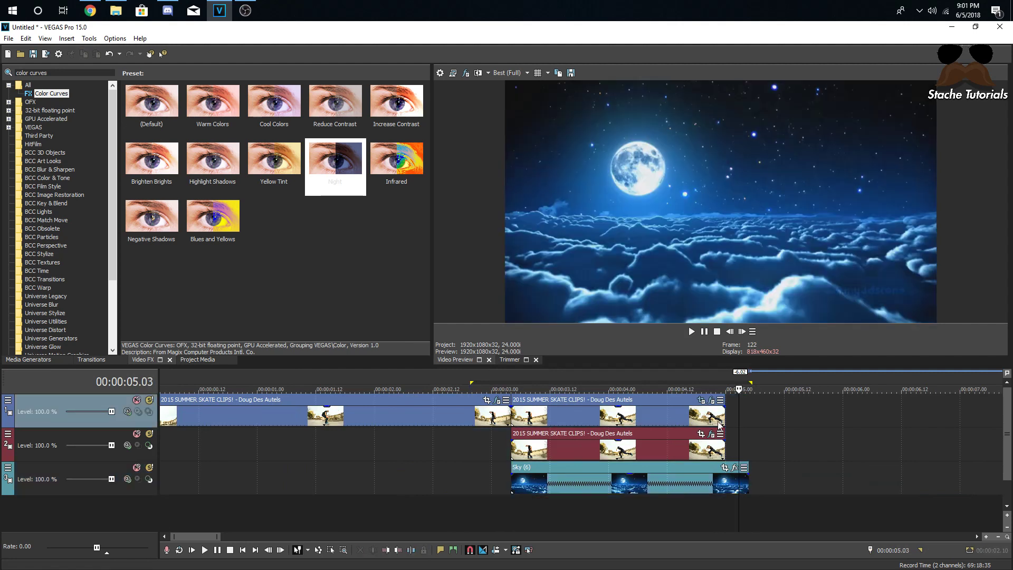
pyautogui.moveTo(414, 475); pyautogui.dragTo(747, 437)
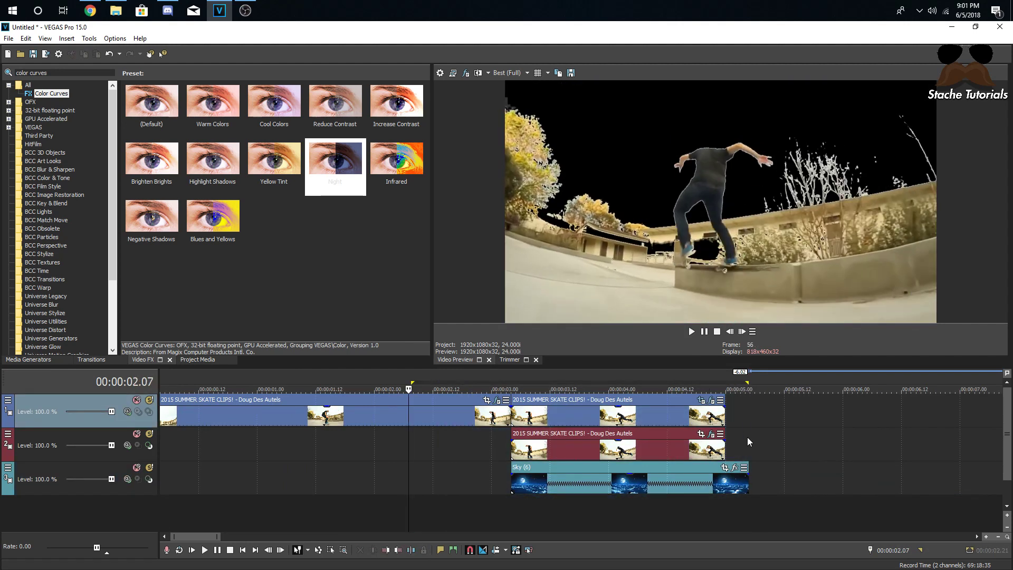
pyautogui.moveTo(480, 461); pyautogui.dragTo(751, 451)
pyautogui.press('space')
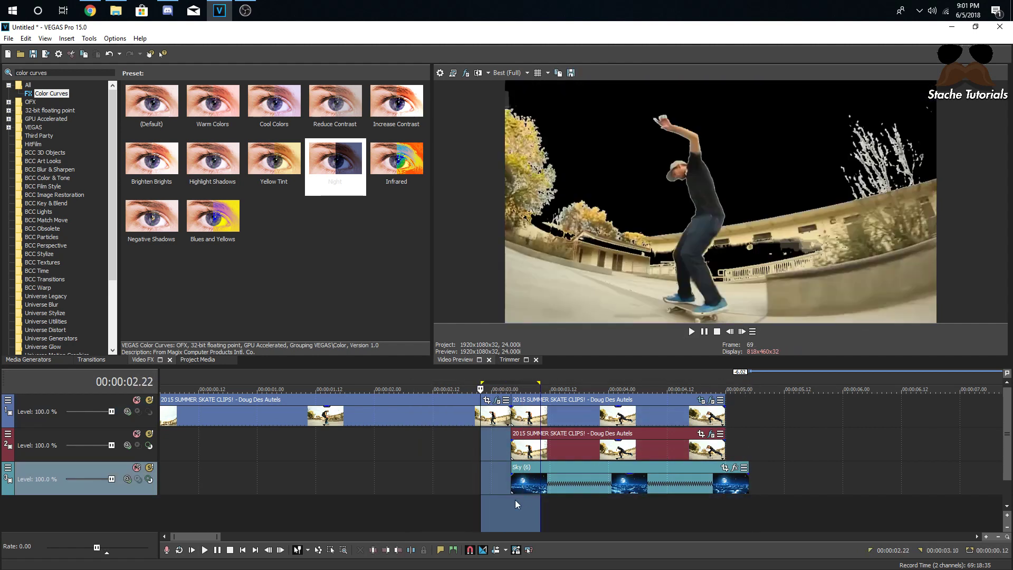
pyautogui.click(532, 481)
pyautogui.press('space')
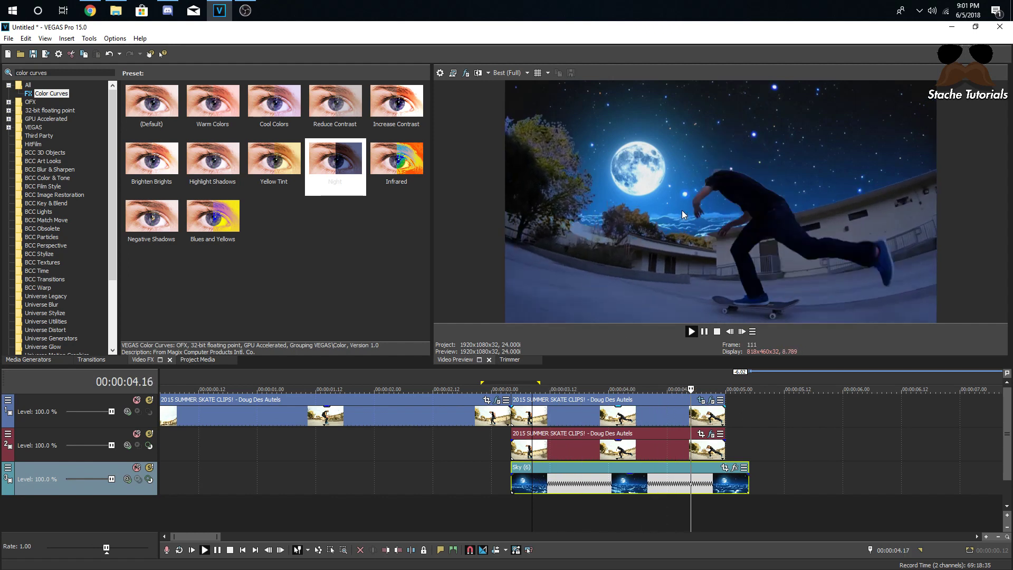
# Step: Check the overlay's Event FX, then select the range 00:00:03.04 to 00:00:05.00
pyautogui.click(474, 451)
pyautogui.click(476, 452)
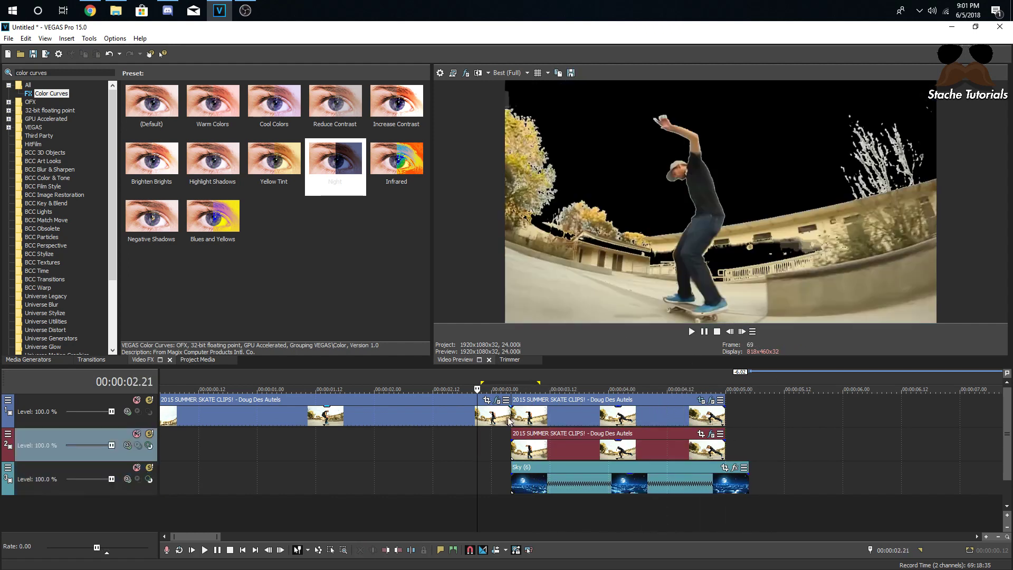
pyautogui.click(496, 401)
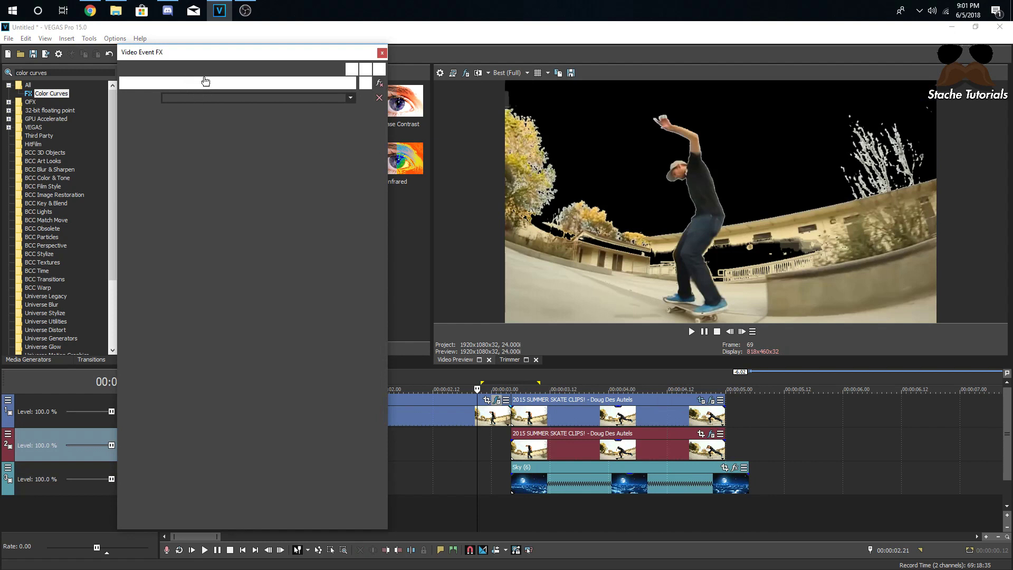
pyautogui.click(382, 53)
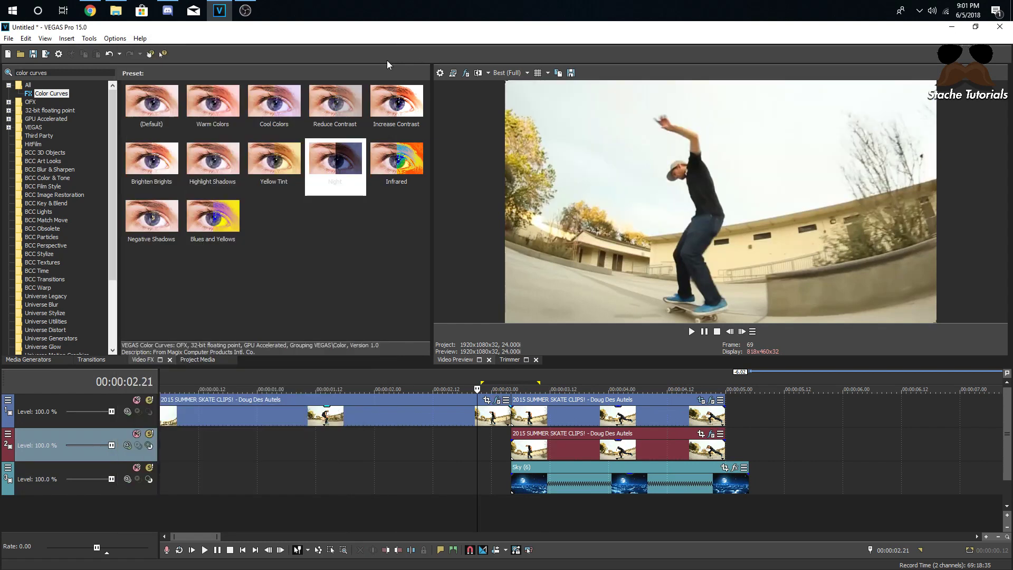
pyautogui.click(510, 513)
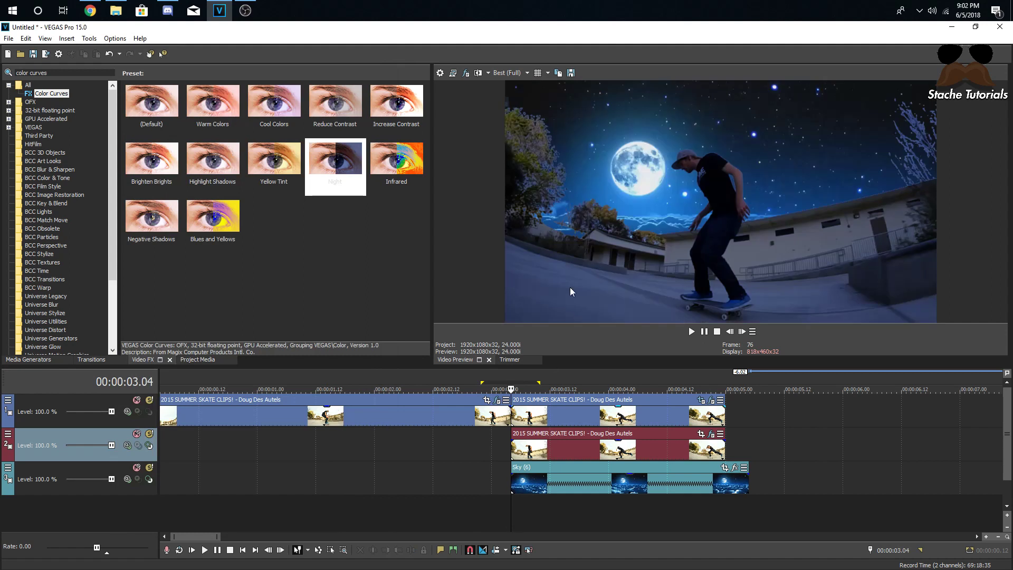
pyautogui.moveTo(515, 512); pyautogui.dragTo(723, 500)
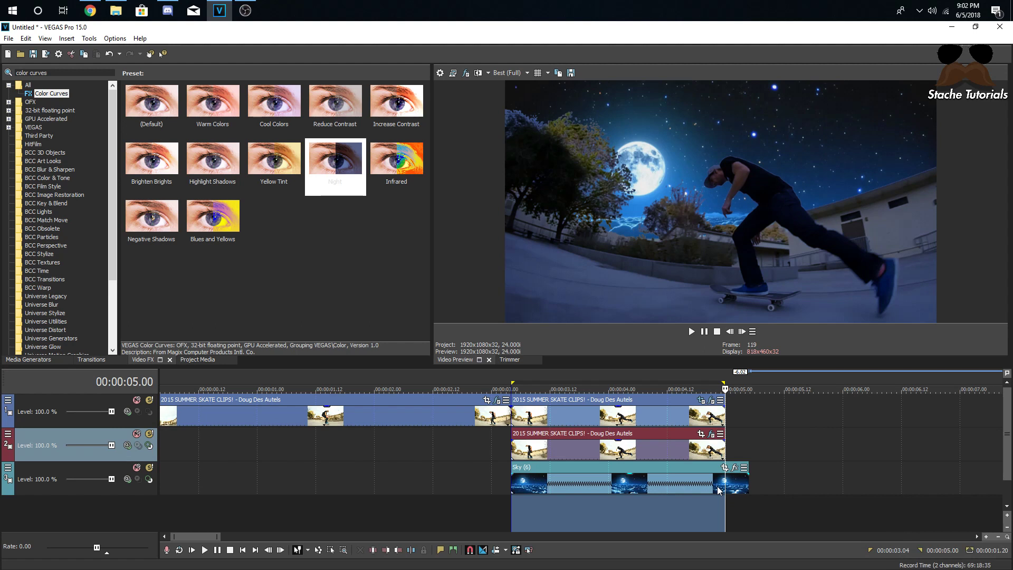
# Step: Render the time selection to a new track named 'sky 2 effect tut' via Ctrl+M
pyautogui.hotkey('ctrl', 'm')
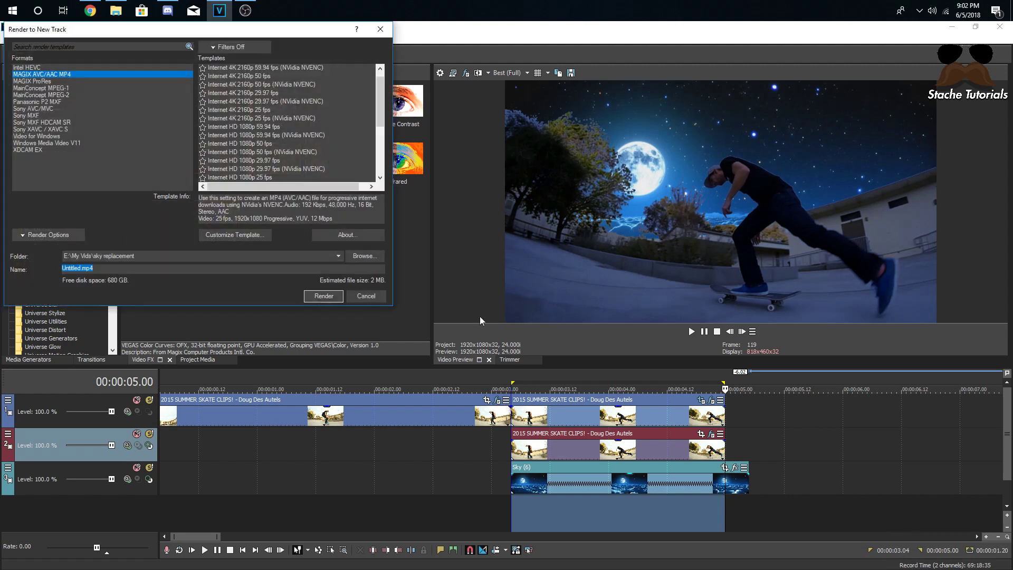
pyautogui.write('sky 2 effect tut')
pyautogui.press('Return')
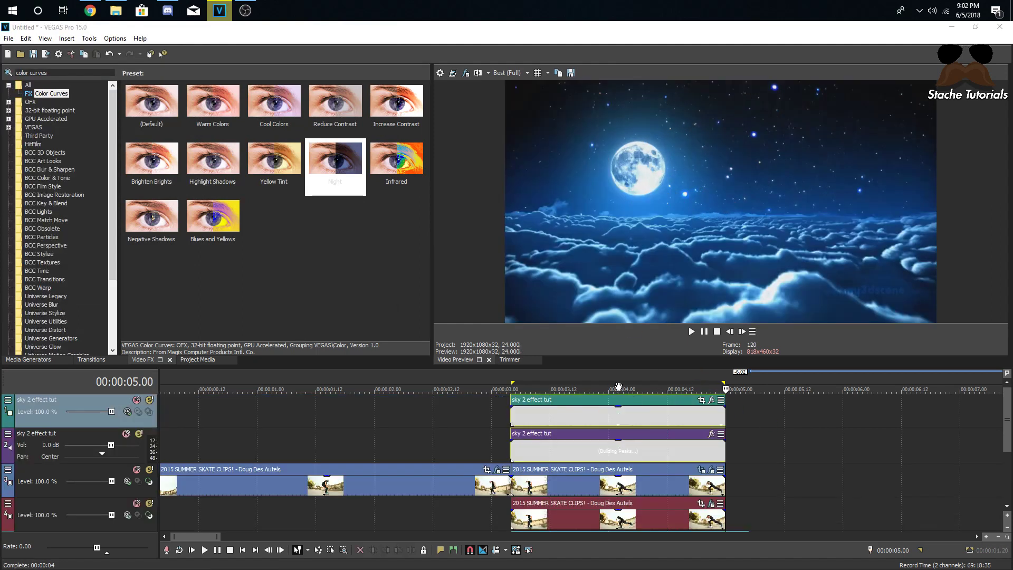
# Step: Delete the rendered audio, skate footage, masked overlay and Sky (6) events under the render
pyautogui.click(582, 411)
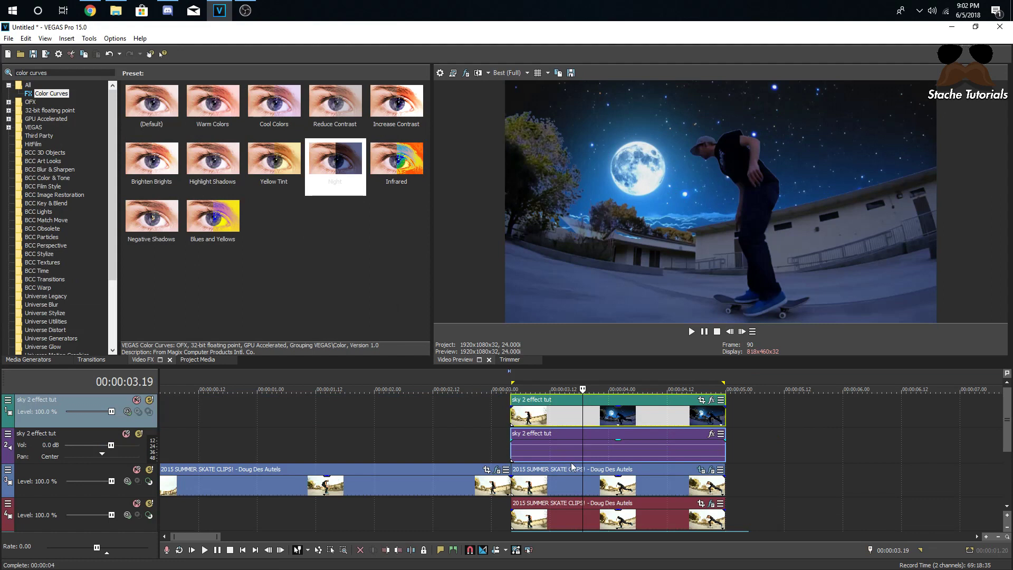
pyautogui.rightClick(579, 452)
pyautogui.click(591, 238)
pyautogui.rightClick(590, 478)
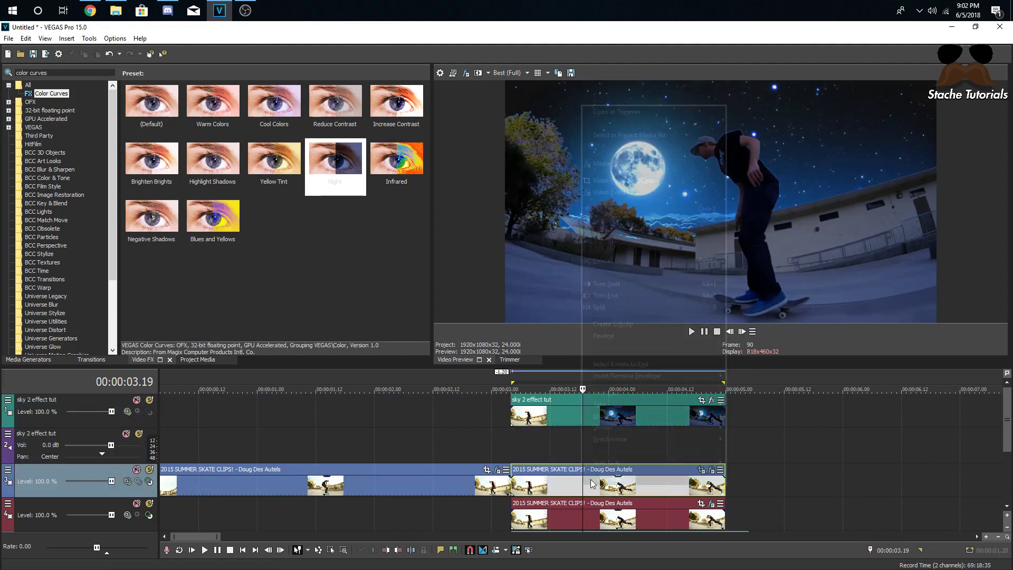
pyautogui.click(615, 261)
pyautogui.rightClick(564, 520)
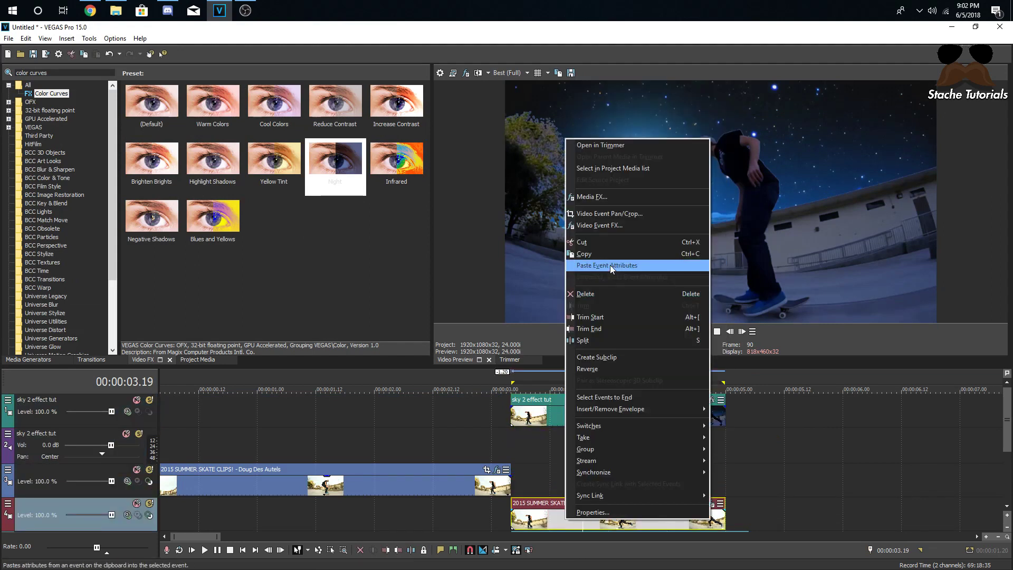
pyautogui.click(609, 294)
pyautogui.scroll(-1, 865, 477)
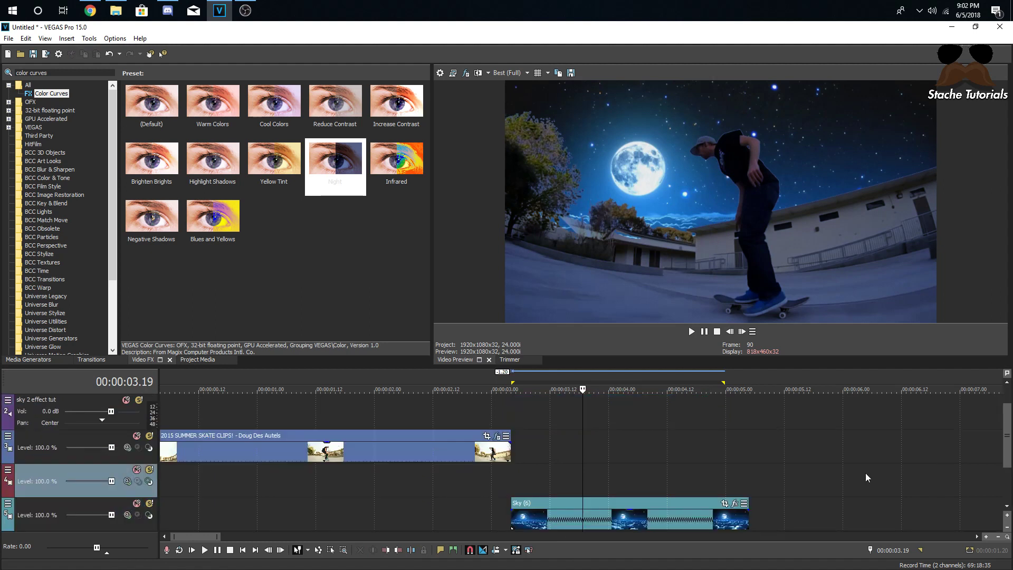
pyautogui.rightClick(632, 522)
pyautogui.click(698, 309)
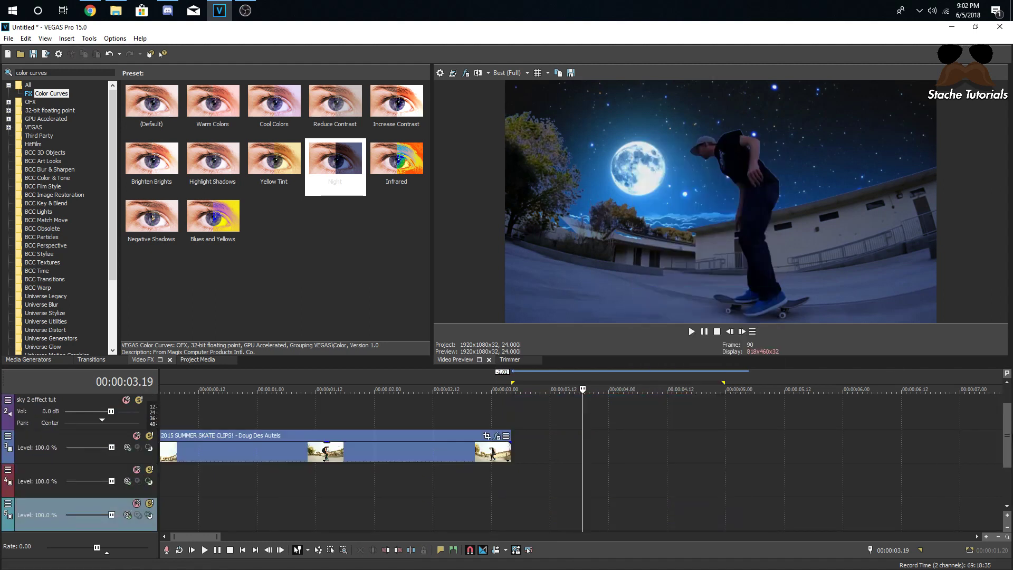
pyautogui.scroll(1, 580, 459)
# Step: Move the rendered clip onto the skate track, play the edit, and clear the effect search
pyautogui.moveTo(647, 422); pyautogui.dragTo(653, 482)
pyautogui.click(534, 489)
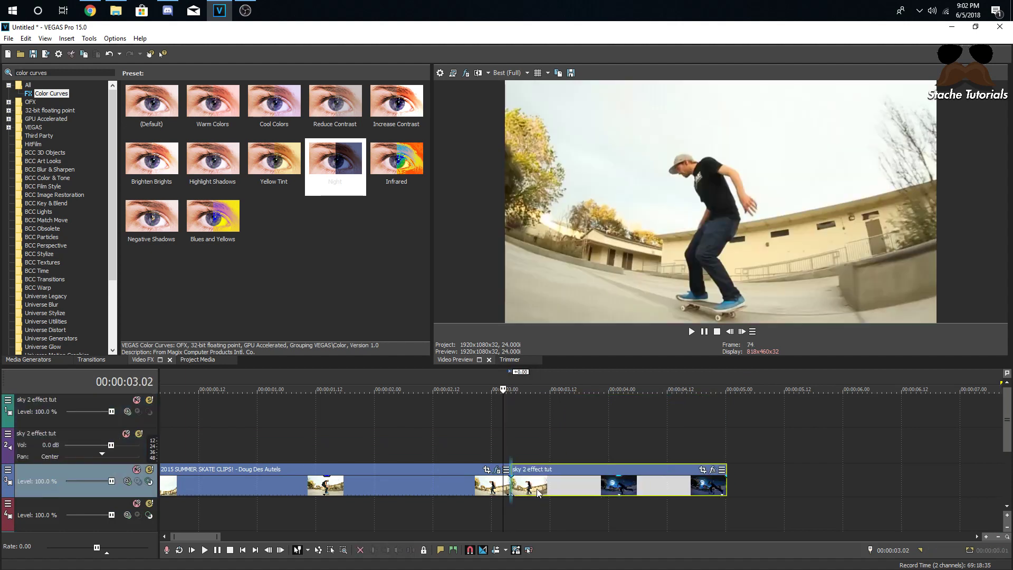
pyautogui.click(510, 445)
pyautogui.press('space')
pyautogui.press('space')
pyautogui.press('space')
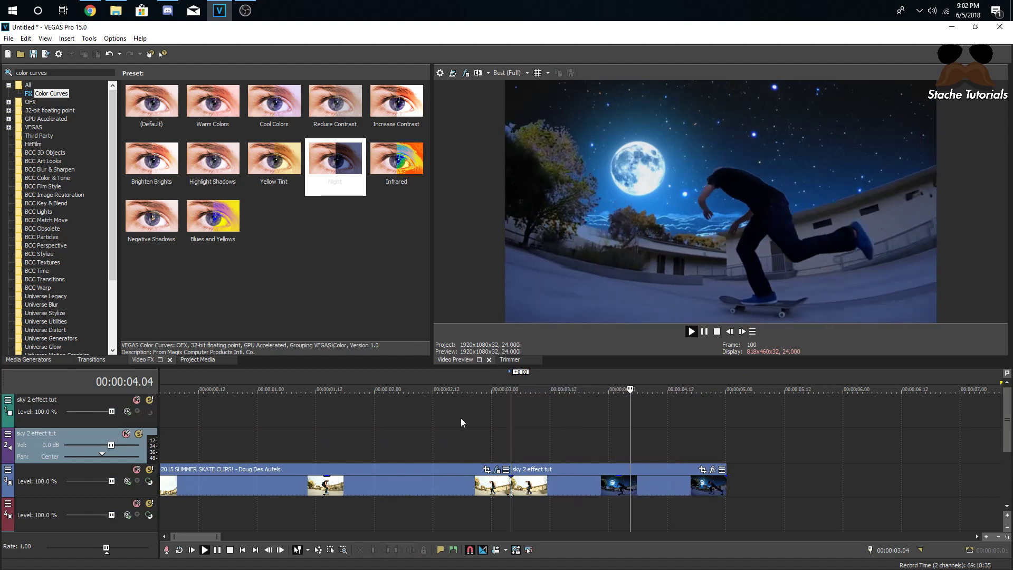
pyautogui.press('space')
pyautogui.doubleClick(30, 72)
pyautogui.press('BackSpace')
pyautogui.press('BackSpace')
pyautogui.press('BackSpace')
pyautogui.press('BackSpace')
pyautogui.press('BackSpace')
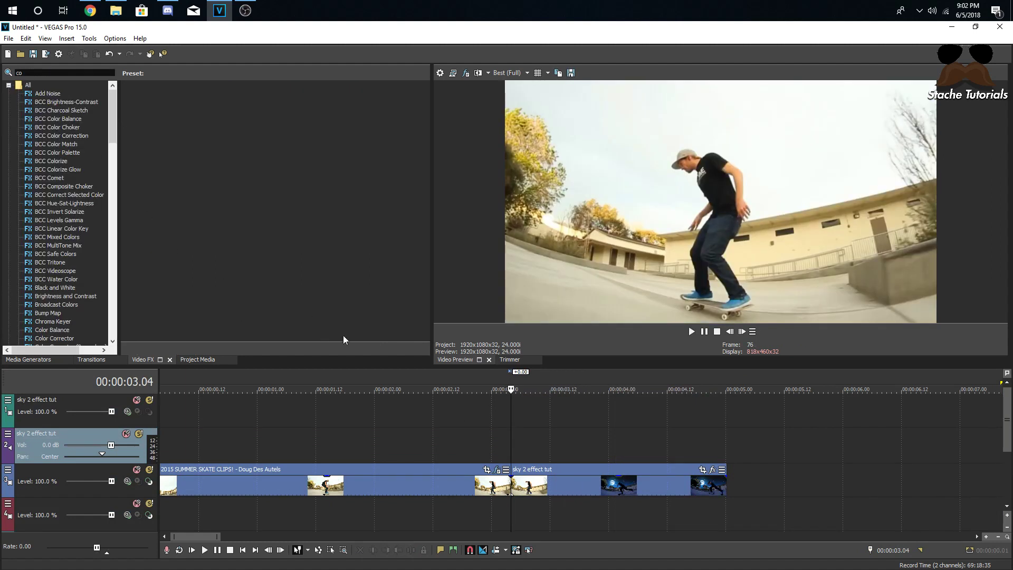
# Step: Nudge the rendered clip earlier then slightly later to refine the cut at 00:00:03.02
pyautogui.click(499, 440)
pyautogui.press('space')
pyautogui.press('space')
pyautogui.moveTo(571, 482); pyautogui.dragTo(491, 476)
pyautogui.click(461, 451)
pyautogui.press('space')
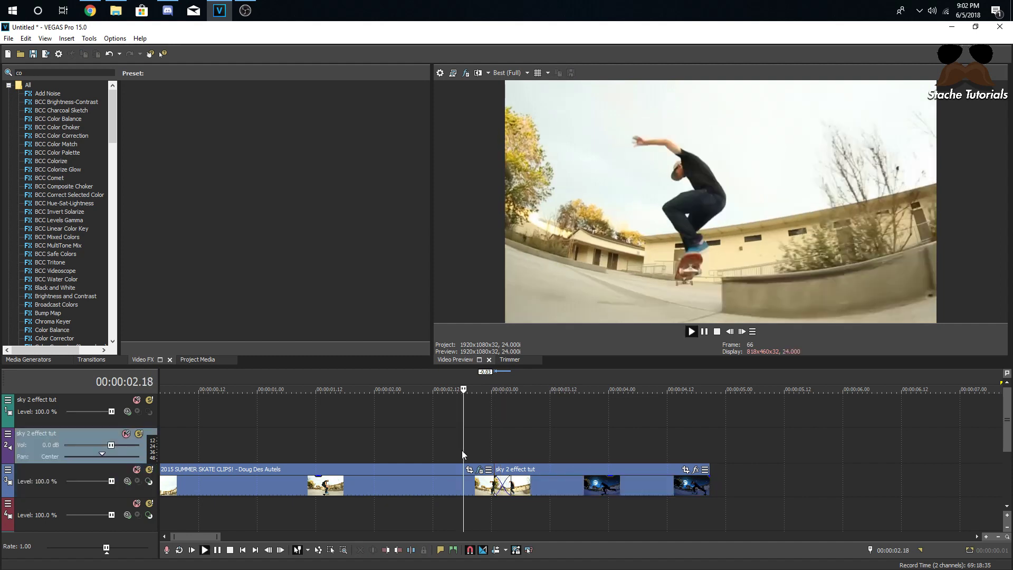
pyautogui.press('space')
pyautogui.press('space')
pyautogui.press('space')
pyautogui.press('space')
pyautogui.press('space')
pyautogui.press('space')
pyautogui.press('space')
pyautogui.press('space')
pyautogui.press('space')
pyautogui.press('space')
pyautogui.press('space')
pyautogui.moveTo(532, 485); pyautogui.dragTo(549, 488)
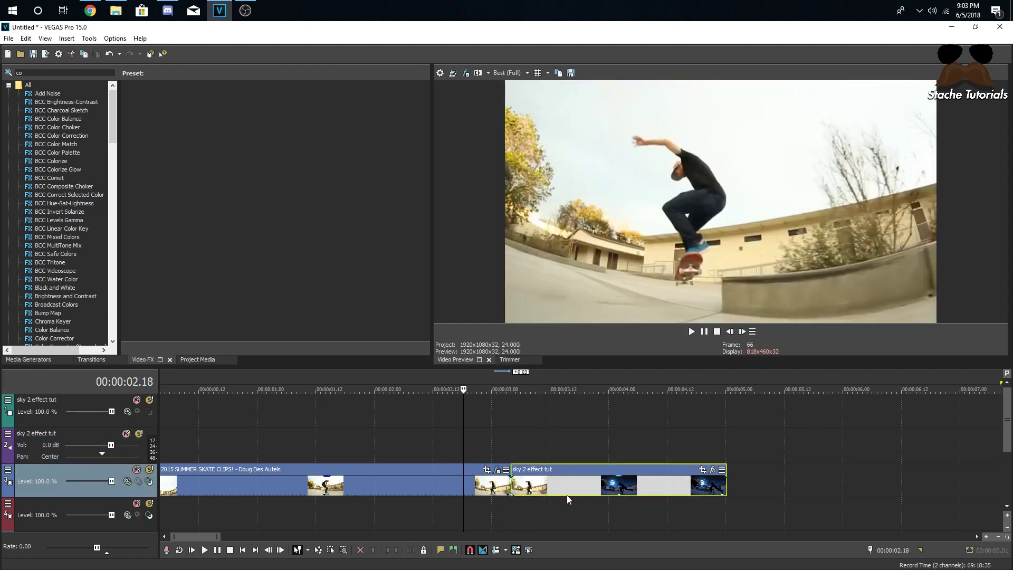
# Step: Search the Video FX for 'shake' and show the S_Shake presets
pyautogui.click(51, 76)
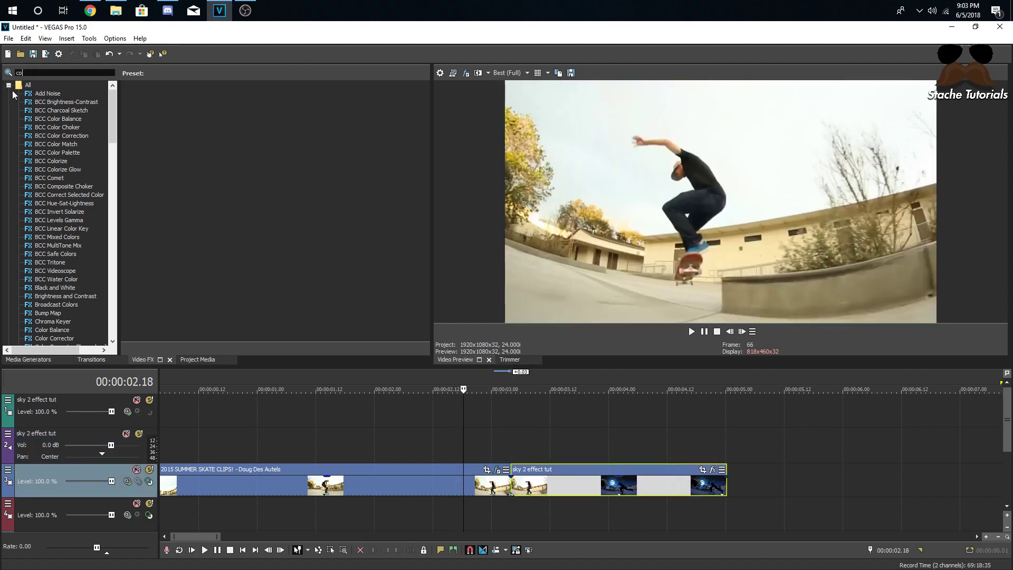
pyautogui.press('BackSpace')
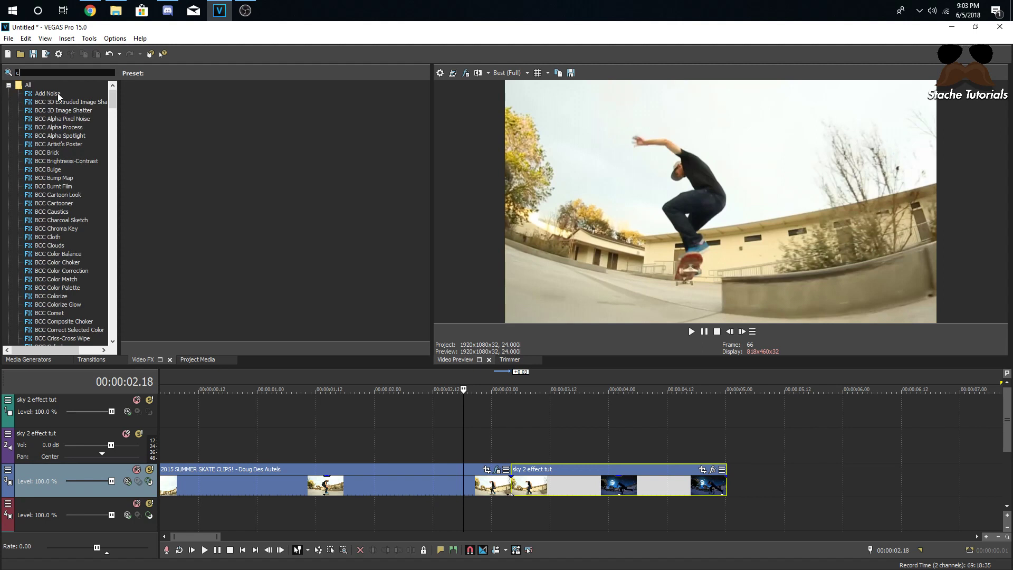
pyautogui.write('shake')
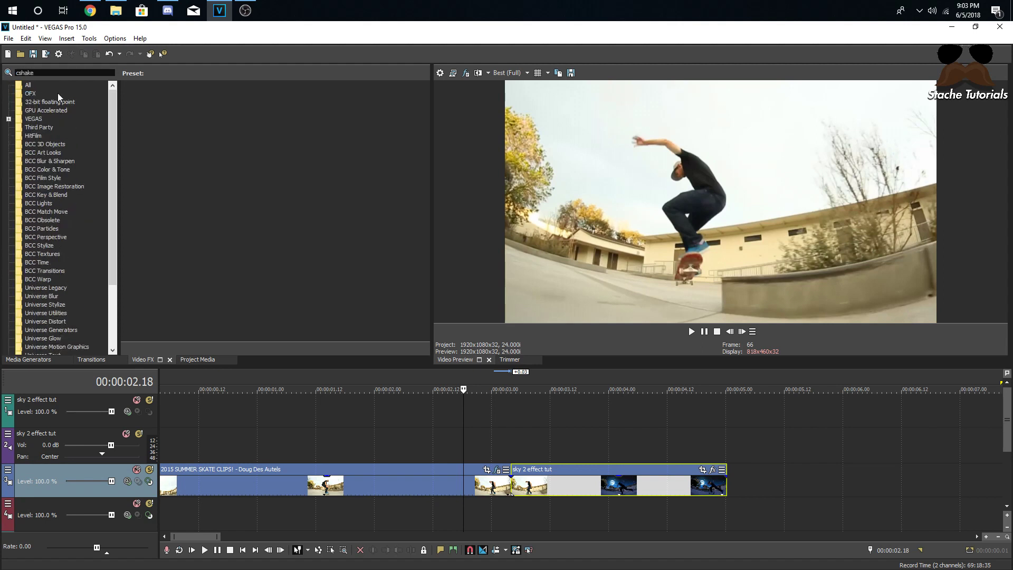
pyautogui.press('BackSpace')
pyautogui.press('BackSpace')
pyautogui.press('BackSpace')
pyautogui.press('BackSpace')
pyautogui.press('BackSpace')
pyautogui.press('BackSpace')
pyautogui.write('shajk')
pyautogui.press('BackSpace')
pyautogui.press('BackSpace')
pyautogui.write('lke')
pyautogui.press('BackSpace')
pyautogui.press('BackSpace')
pyautogui.write('ke')
pyautogui.click(169, 118)
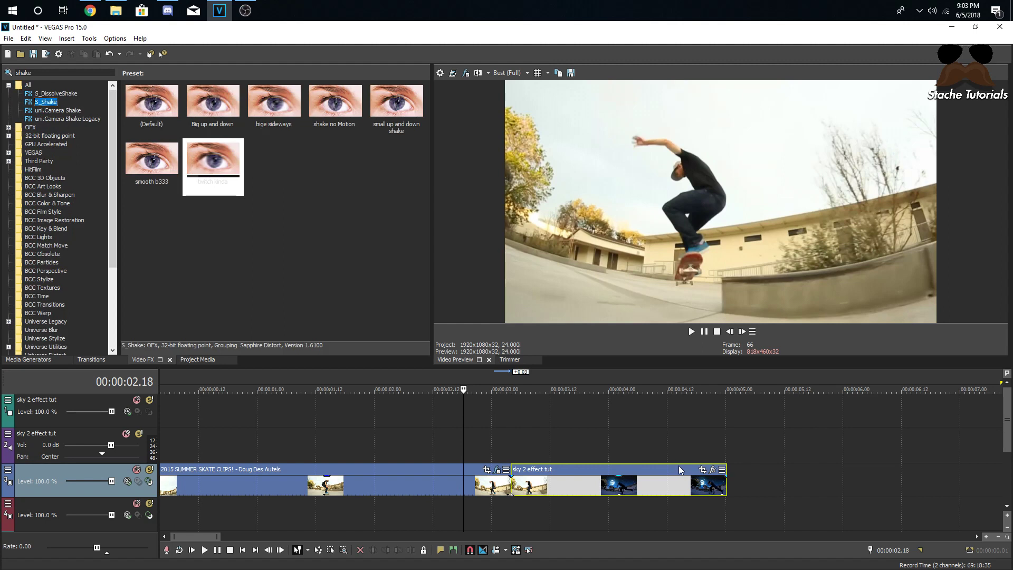
# Step: Apply the S_Shake 'twitch kinda' preset to the sky 2 effect tut clip
pyautogui.click(712, 469)
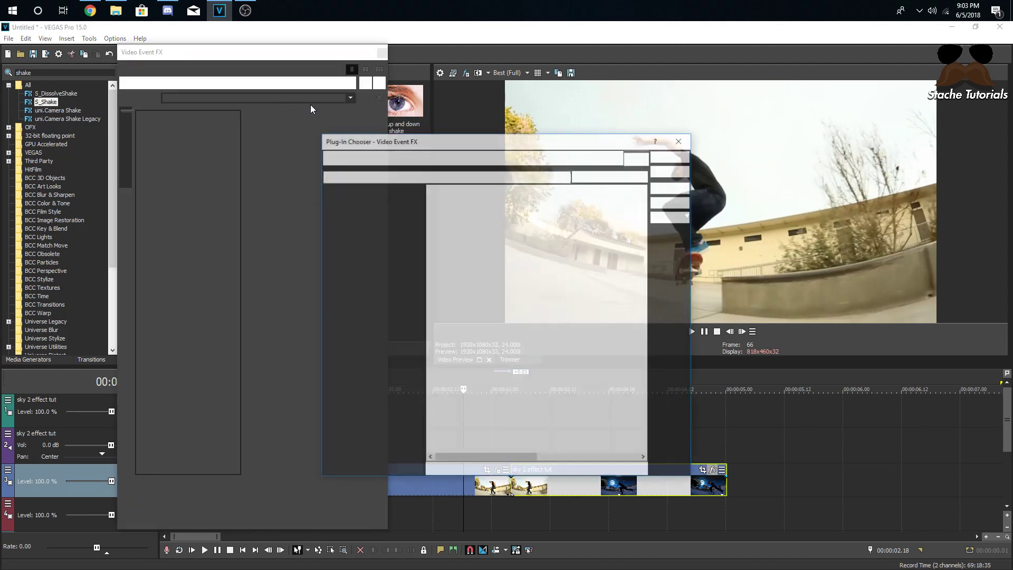
pyautogui.press('Escape')
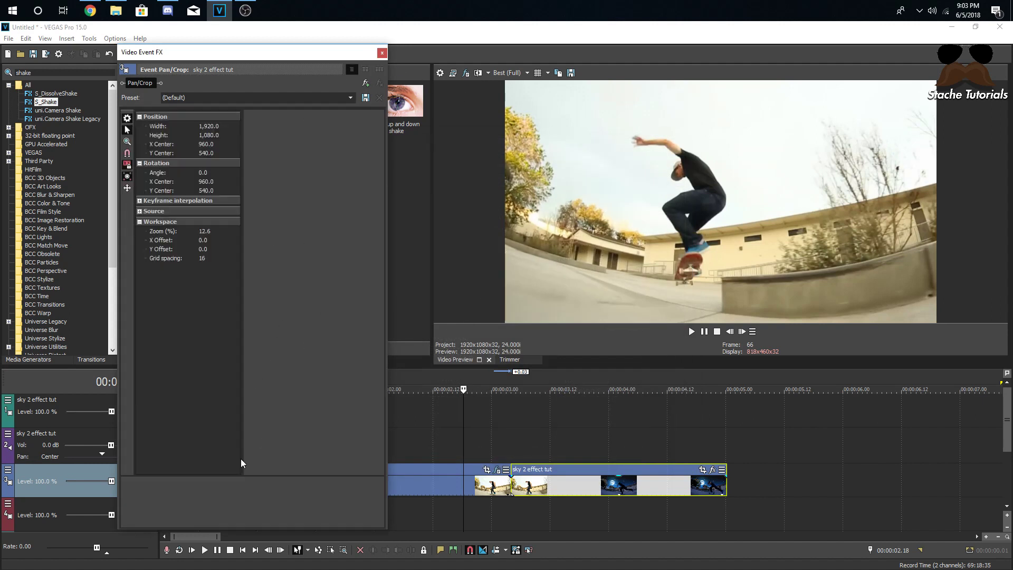
pyautogui.click(381, 53)
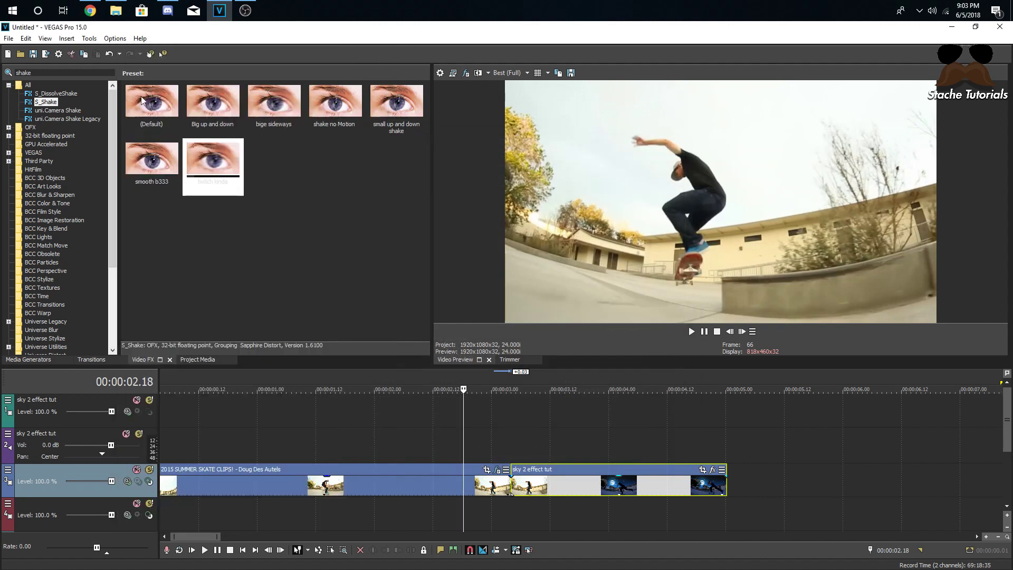
pyautogui.moveTo(224, 190); pyautogui.dragTo(537, 489)
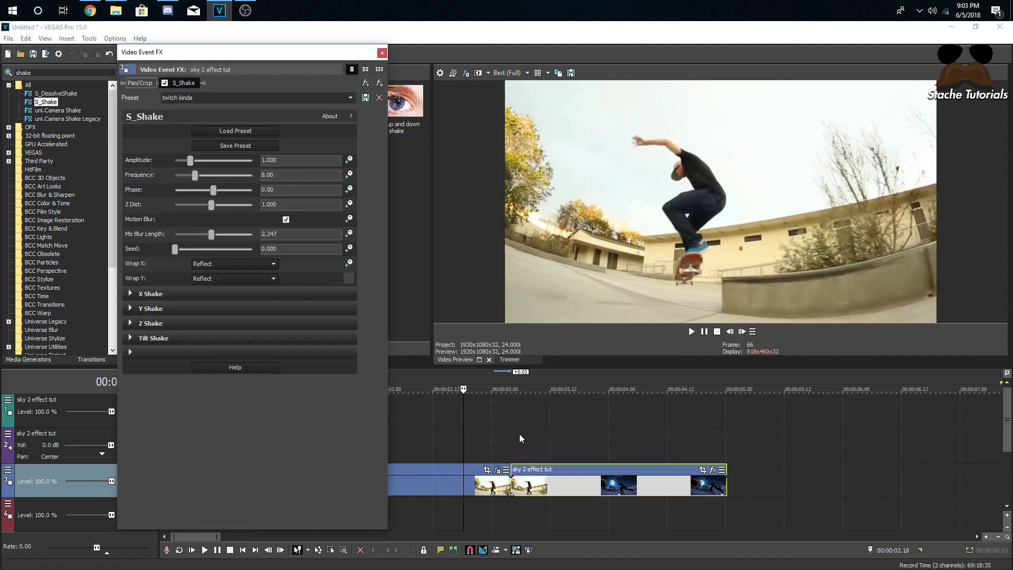
# Step: Six frames into the clip, enable Amplitude animation and set its first keyframe to 0
pyautogui.click(519, 433)
pyautogui.click(742, 331)
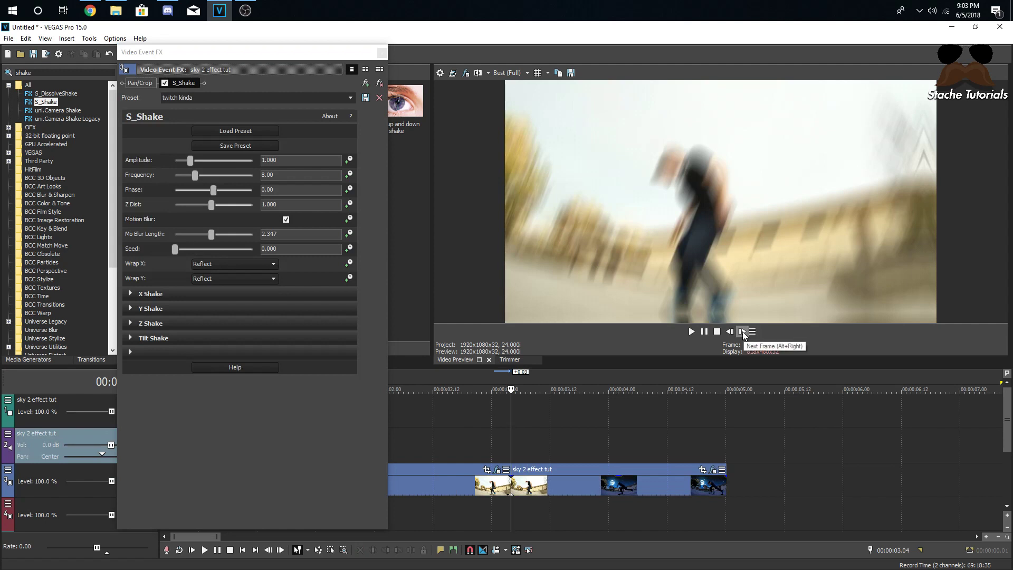
pyautogui.click(742, 332)
pyautogui.click(742, 331)
pyautogui.click(742, 332)
pyautogui.click(742, 331)
pyautogui.click(742, 331)
pyautogui.click(742, 331)
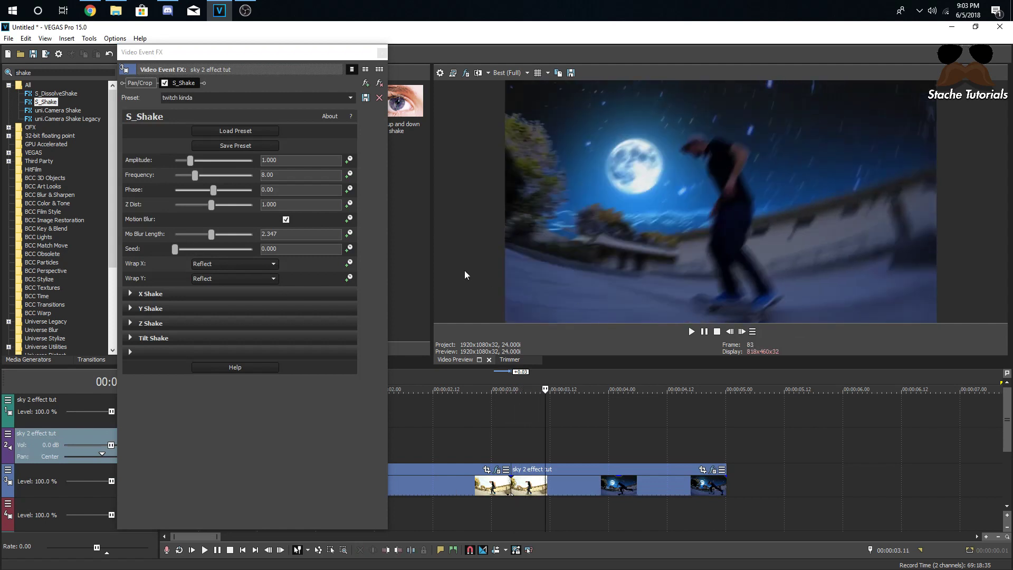
pyautogui.click(742, 331)
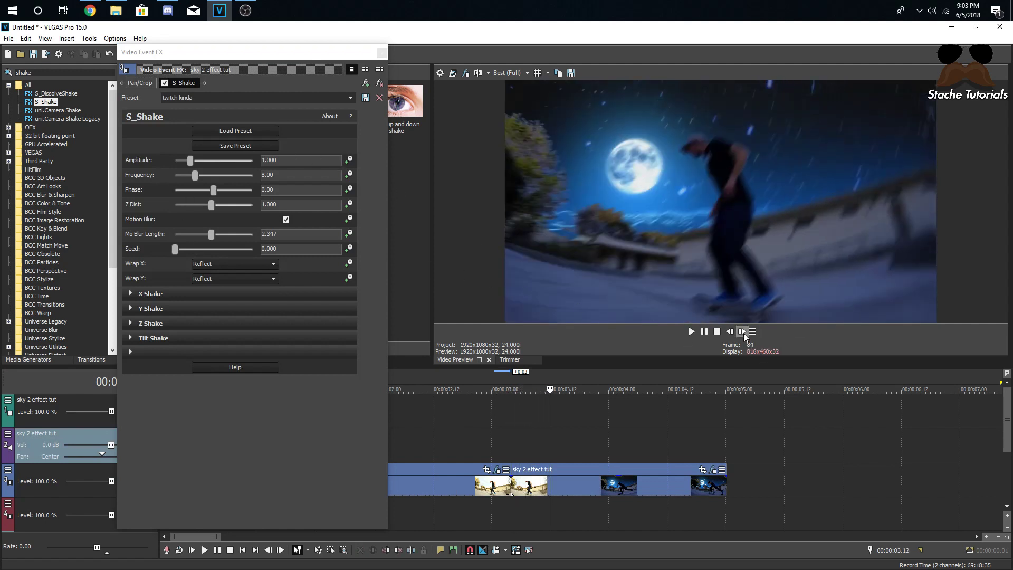
pyautogui.click(348, 159)
pyautogui.moveTo(189, 160); pyautogui.dragTo(174, 160)
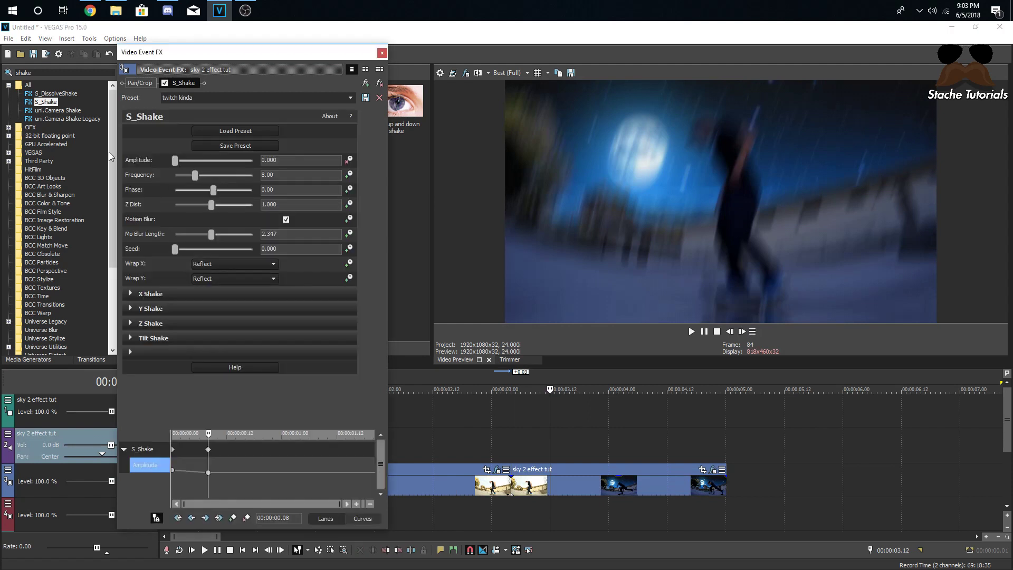
# Step: Loop-preview the shake ramp at lower preview quality, then close the effect window
pyautogui.moveTo(474, 443); pyautogui.dragTo(556, 446)
pyautogui.press('space')
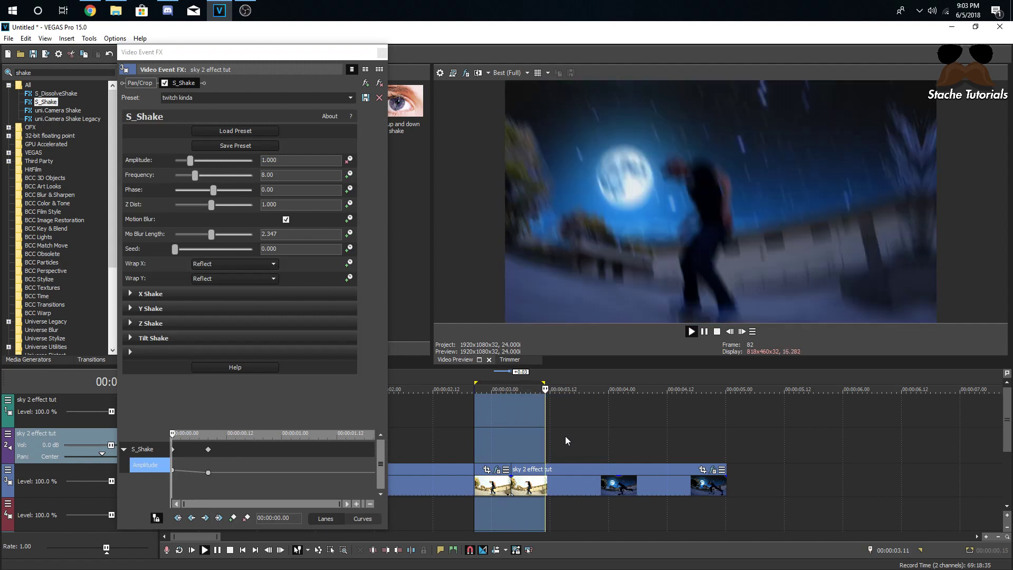
pyautogui.press('space')
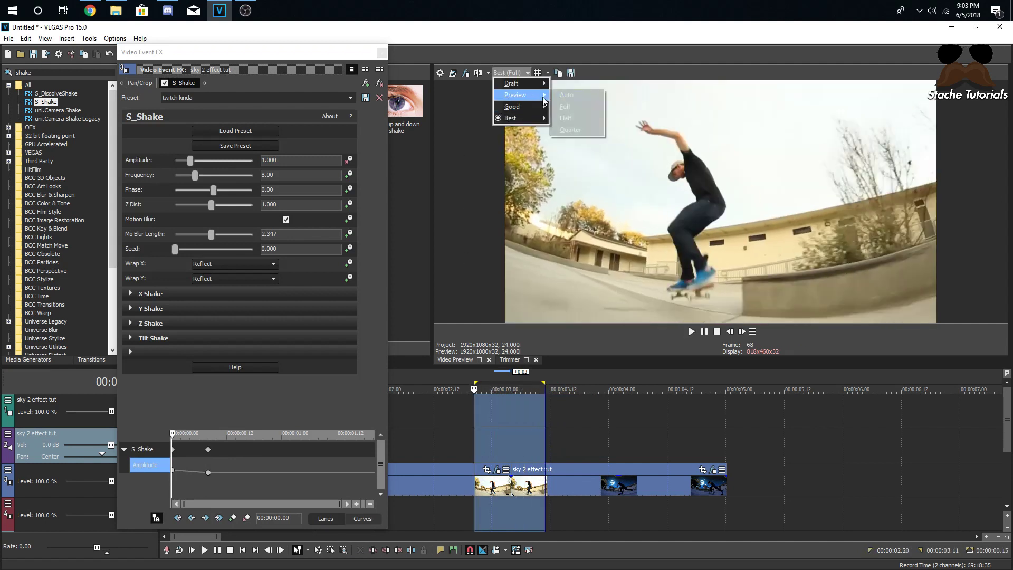
pyautogui.click(569, 95)
pyautogui.moveTo(463, 443); pyautogui.dragTo(559, 442)
pyautogui.press('space')
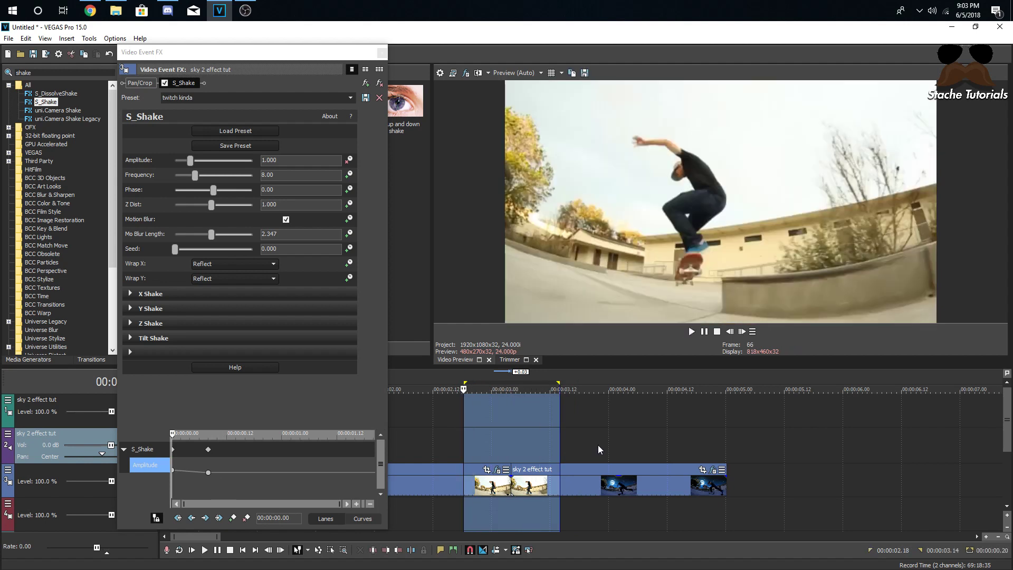
pyautogui.press('space')
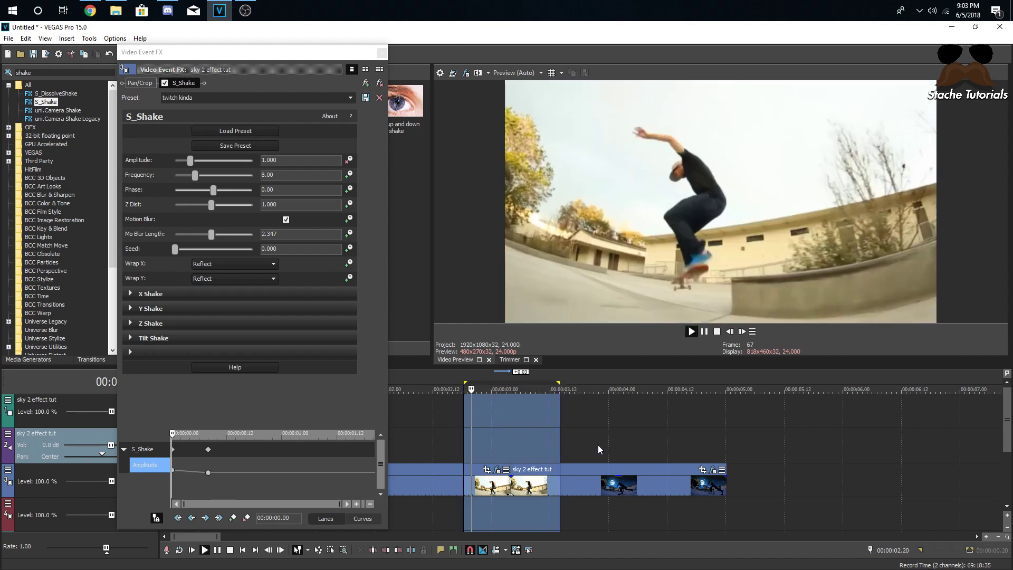
pyautogui.click(707, 438)
pyautogui.moveTo(715, 441); pyautogui.dragTo(777, 443)
pyautogui.click(727, 446)
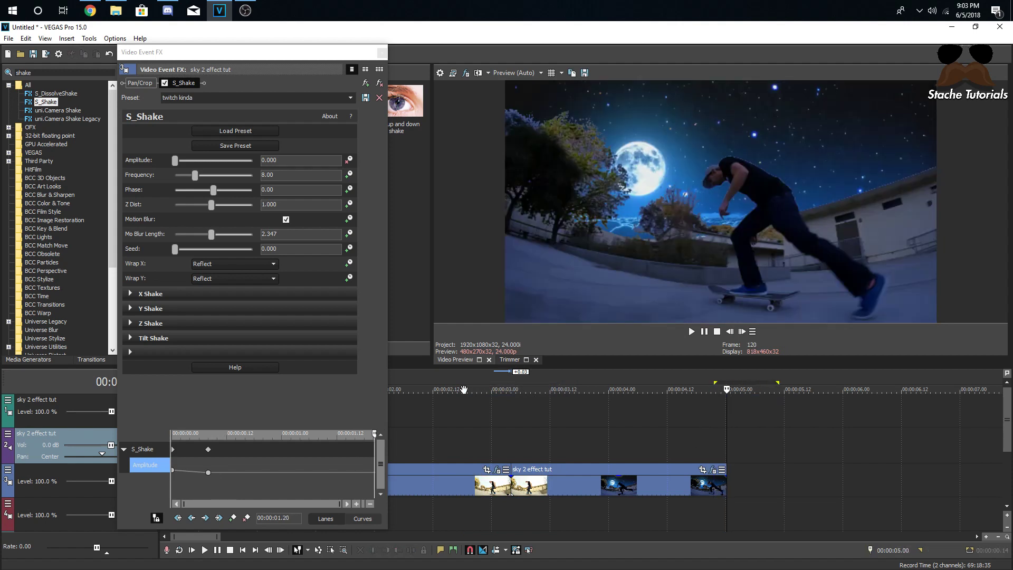
pyautogui.click(368, 52)
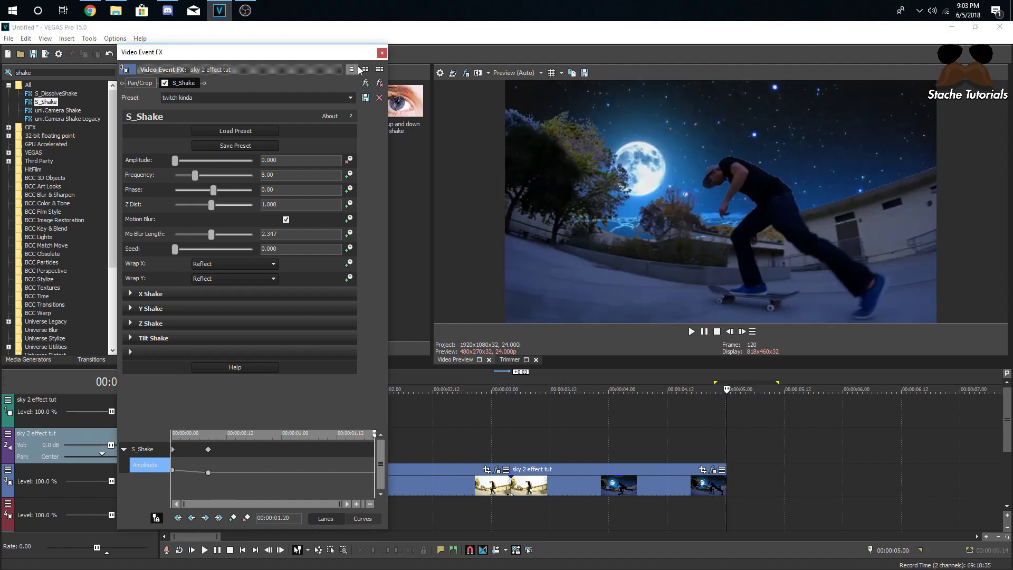
pyautogui.click(382, 53)
pyautogui.click(511, 443)
# Step: Delete the sky 2 effect tut event from the timeline
pyautogui.press('space')
pyautogui.press('space')
pyautogui.click(577, 486)
pyautogui.press('Delete')
# Step: Step the playhead to the skater's mid-air frame at 00:00:02.17
pyautogui.click(458, 457)
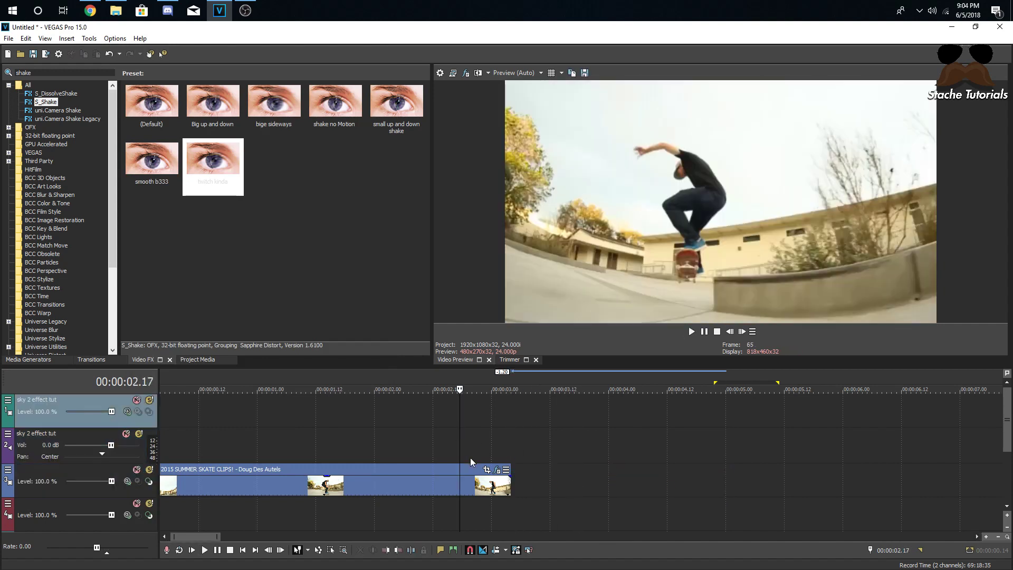
pyautogui.scroll(-3, 400, 446)
pyautogui.click(237, 455)
pyautogui.scroll(3, 241, 457)
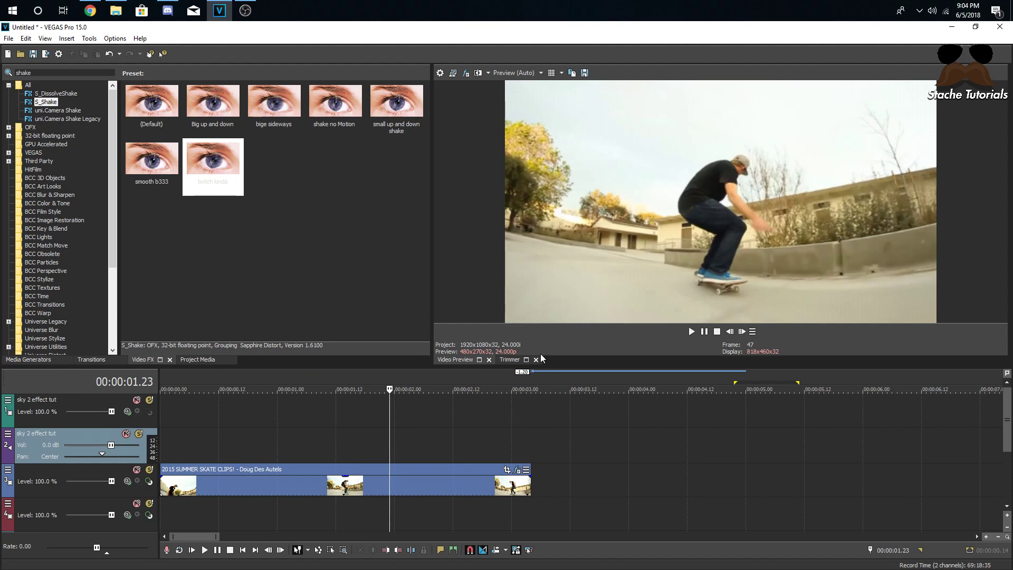
pyautogui.click(743, 332)
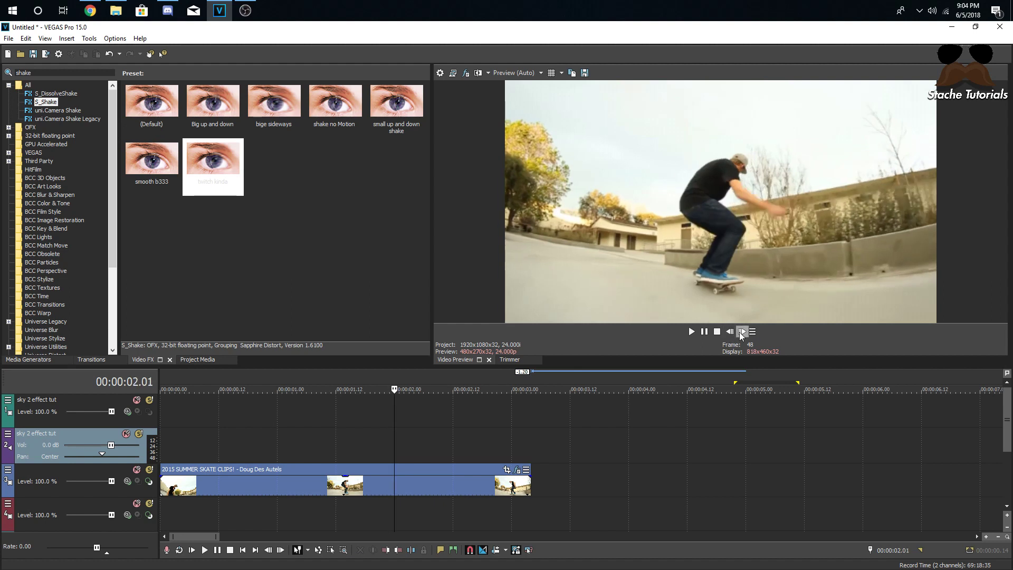
pyautogui.click(741, 332)
pyautogui.click(741, 332)
pyautogui.click(741, 332)
pyautogui.click(742, 332)
pyautogui.click(742, 332)
pyautogui.click(742, 332)
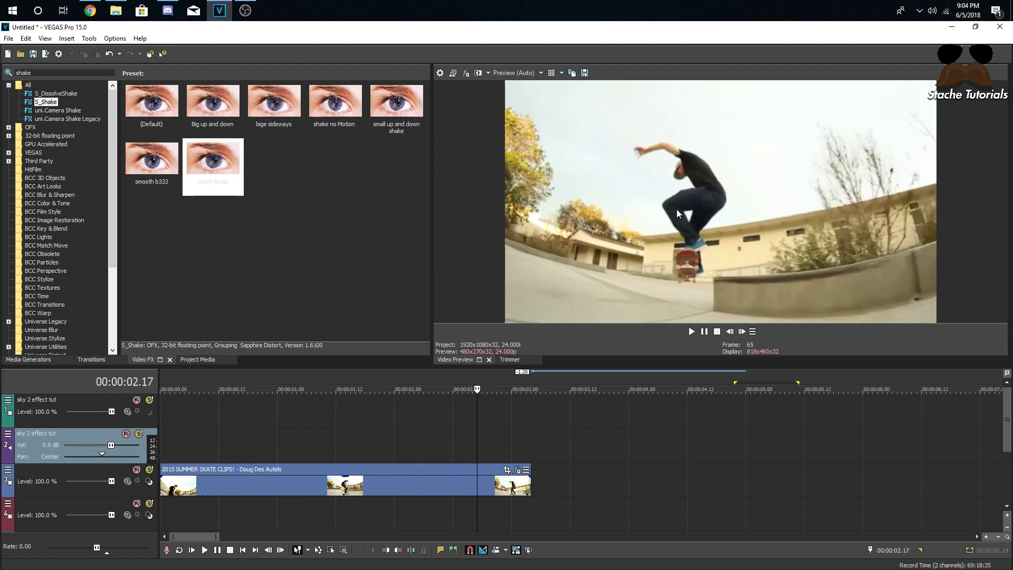
# Step: At Best (Full) quality, save the snapshot as Image2.jpg and place it on track 1
pyautogui.click(532, 72)
pyautogui.moveTo(526, 118)
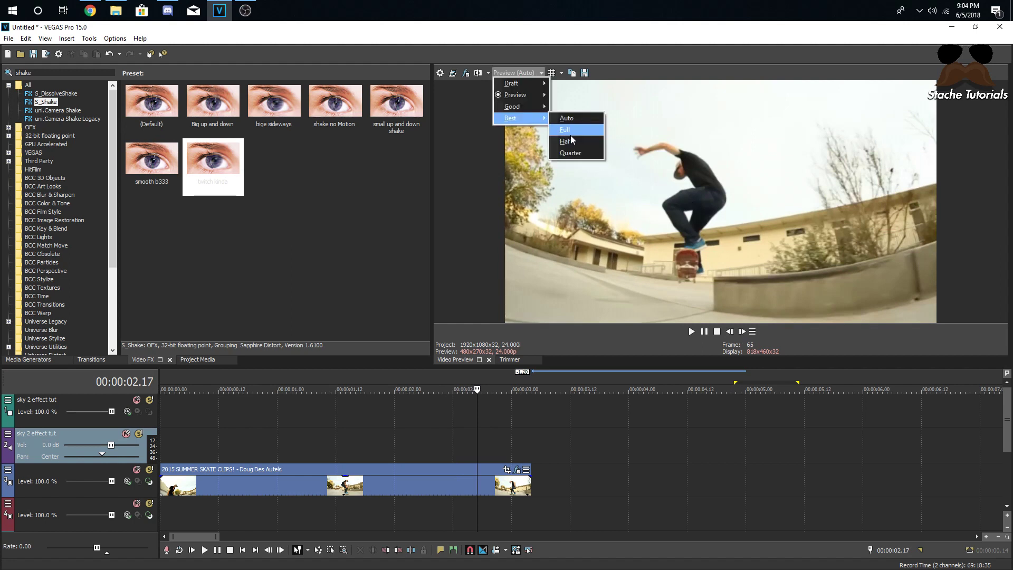
pyautogui.click(570, 133)
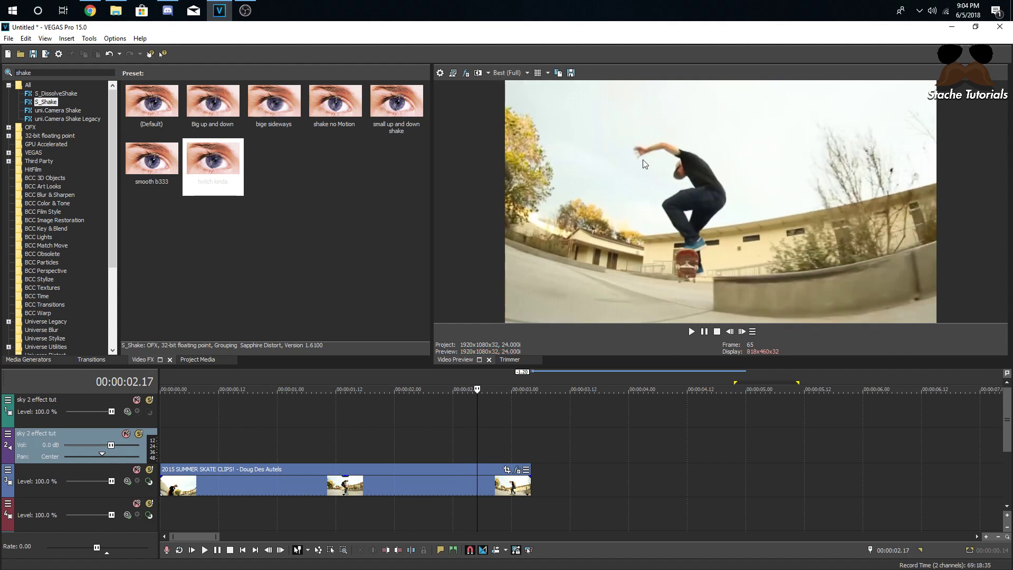
pyautogui.click(570, 73)
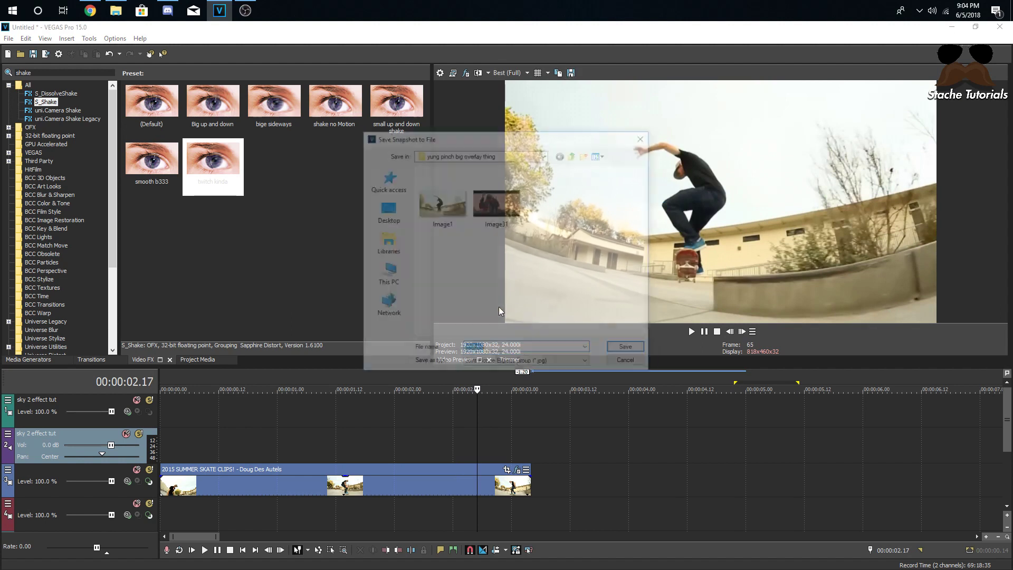
pyautogui.click(627, 345)
pyautogui.moveTo(263, 119); pyautogui.dragTo(486, 451)
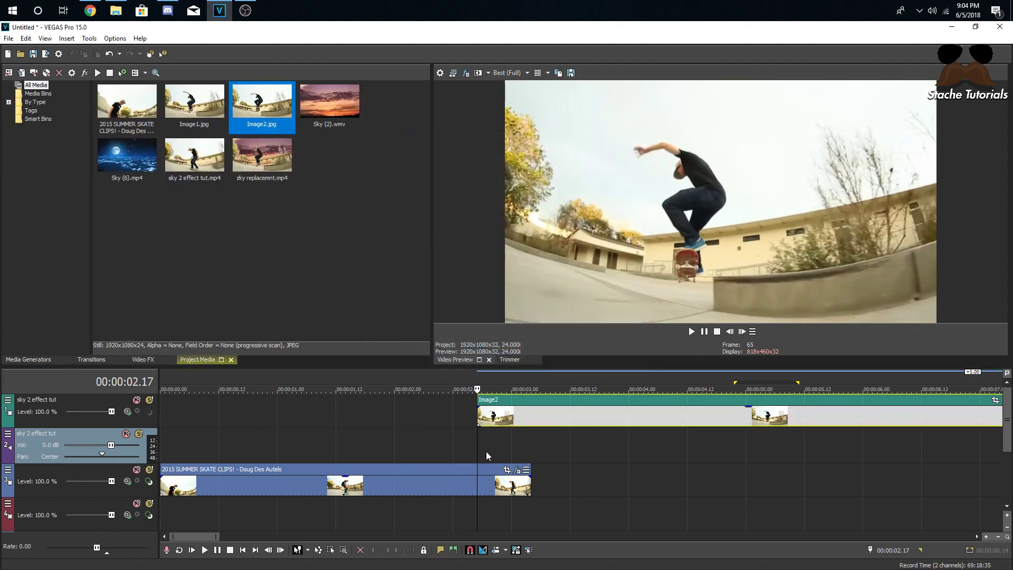
# Step: Delete the sky 2 effect tut audio track
pyautogui.click(457, 447)
pyautogui.rightClick(458, 447)
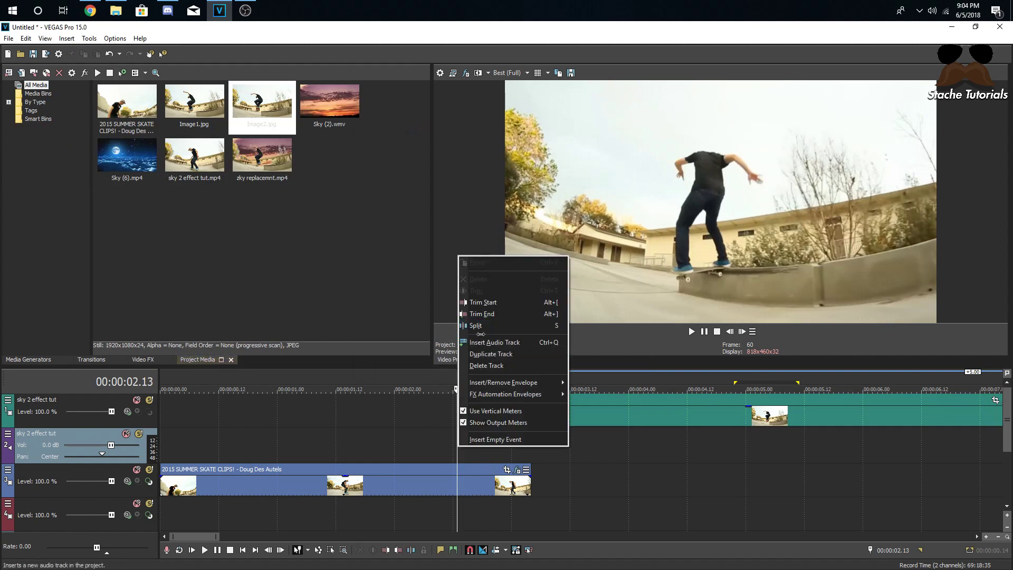
pyautogui.click(486, 365)
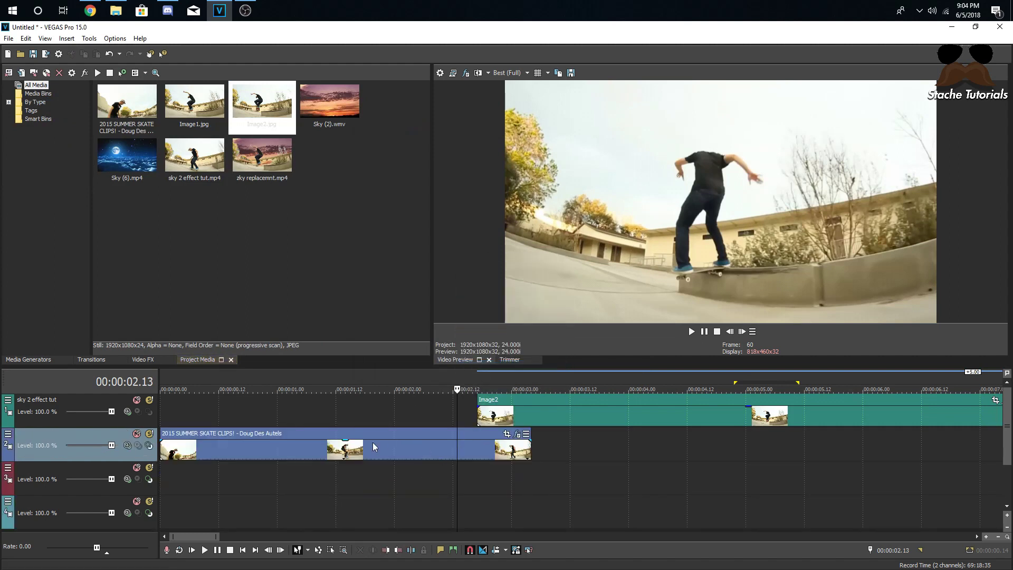
# Step: Split the skate clip at 2.17 with S and move the right piece to start at 3.02
pyautogui.click(473, 417)
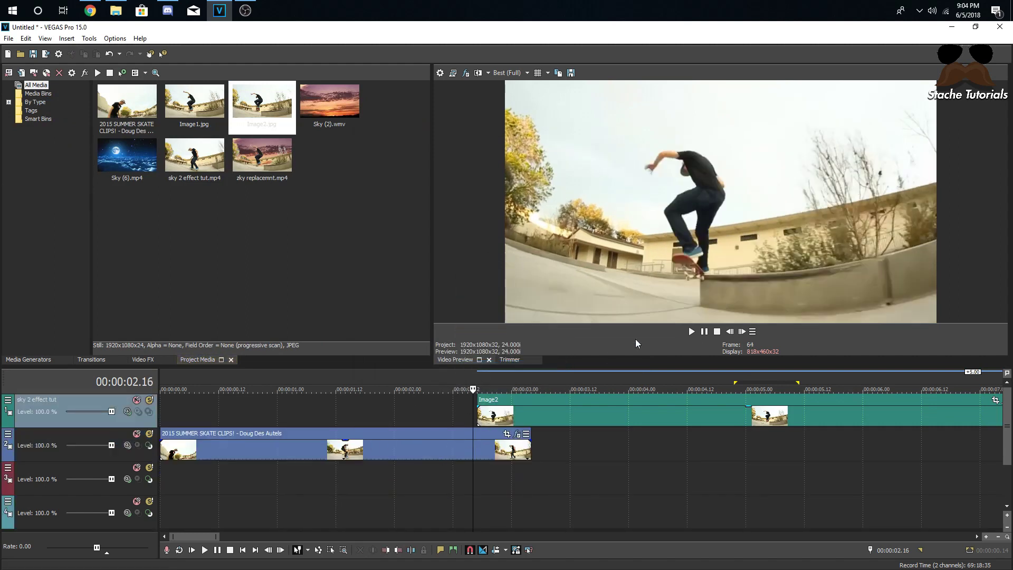
pyautogui.click(740, 333)
pyautogui.click(740, 333)
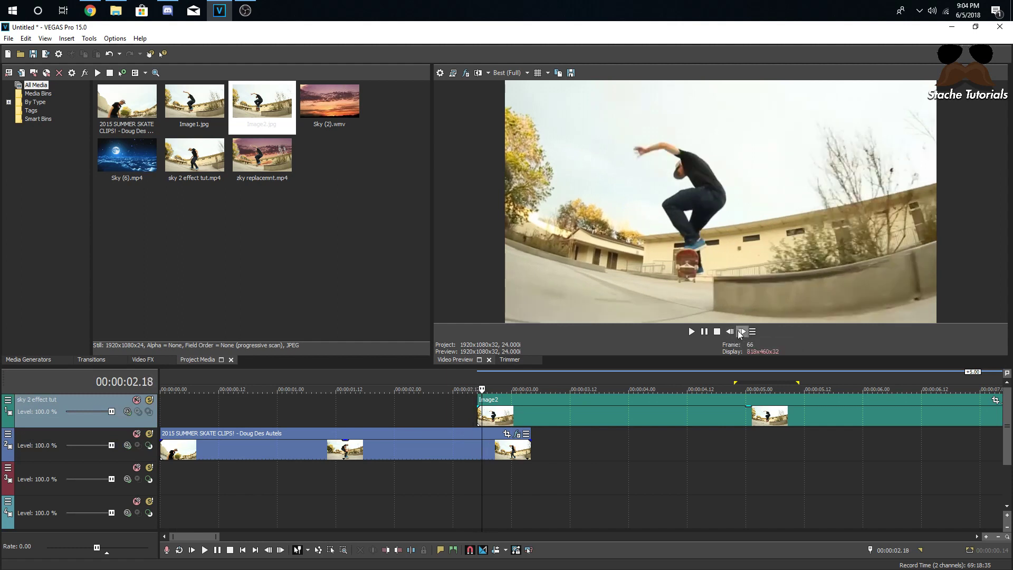
pyautogui.click(728, 332)
pyautogui.click(476, 451)
pyautogui.press('s')
pyautogui.moveTo(490, 456); pyautogui.dragTo(534, 458)
pyautogui.click(476, 451)
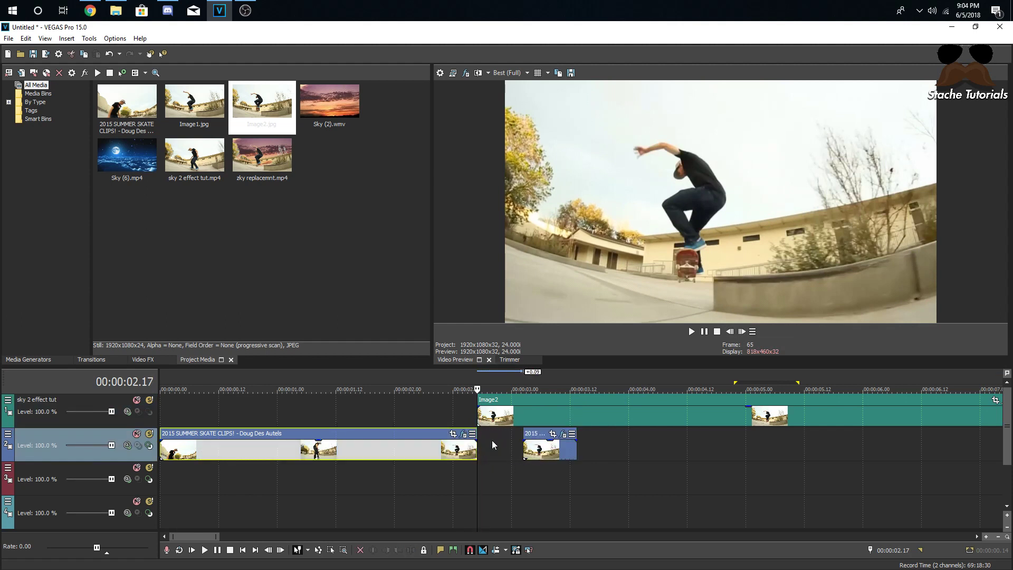
pyautogui.click(742, 331)
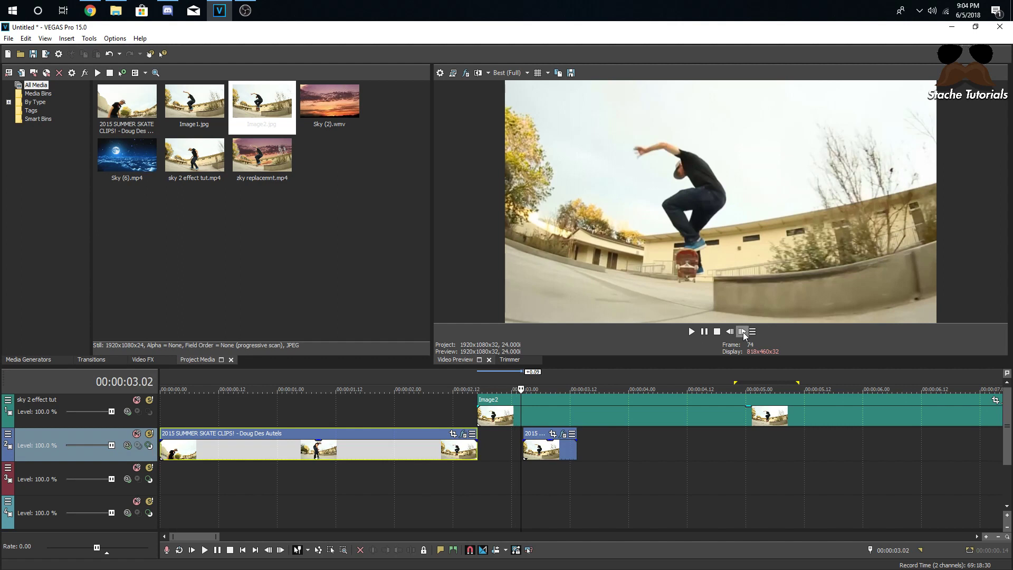
pyautogui.moveTo(535, 442); pyautogui.dragTo(533, 442)
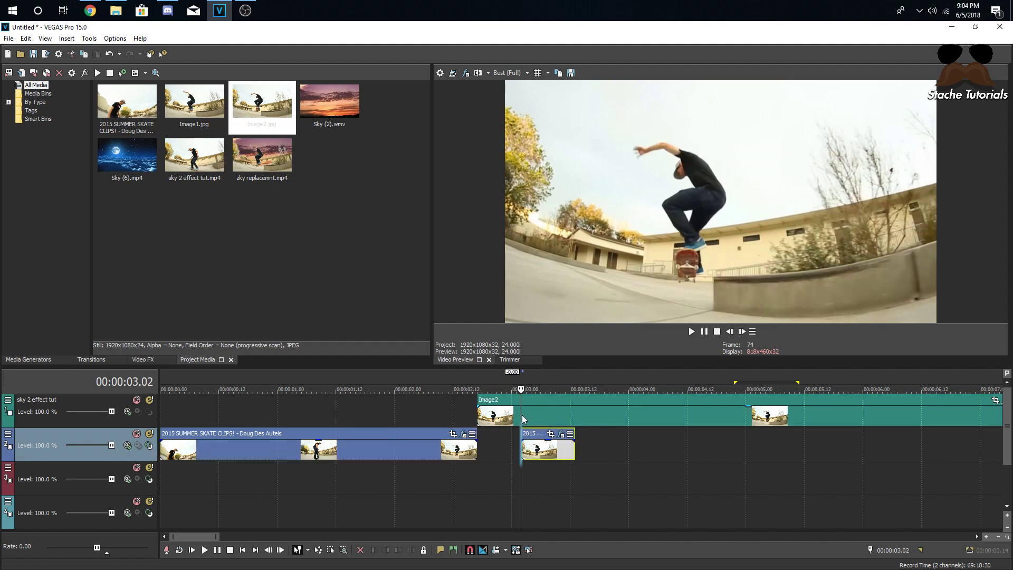
# Step: Trim Image2 to end at the playhead, drop it into the gap, and preview from 2.16
pyautogui.rightClick(535, 414)
pyautogui.click(576, 299)
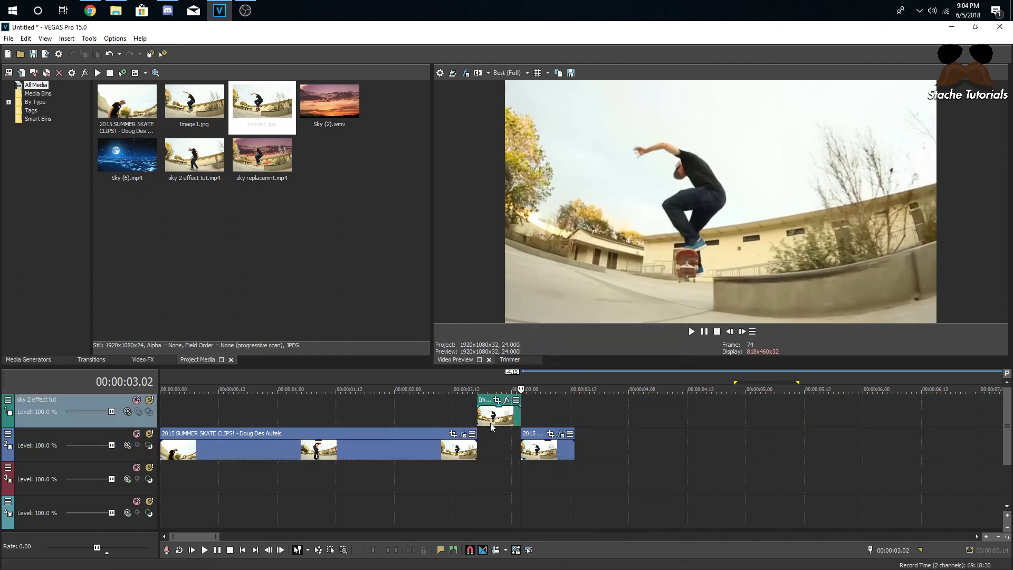
pyautogui.moveTo(490, 423); pyautogui.dragTo(489, 456)
pyautogui.click(468, 413)
pyautogui.press('space')
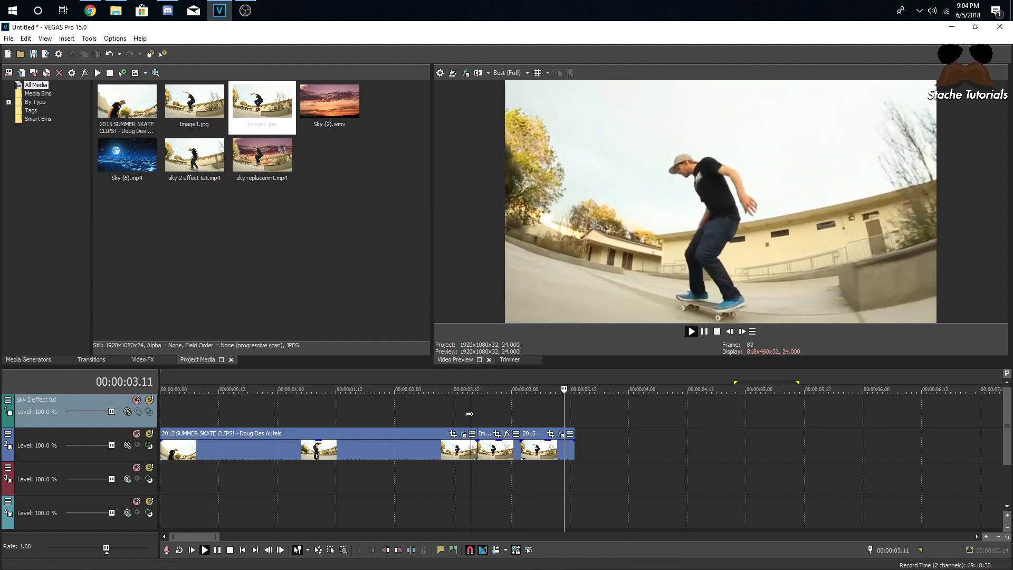
pyautogui.press('space')
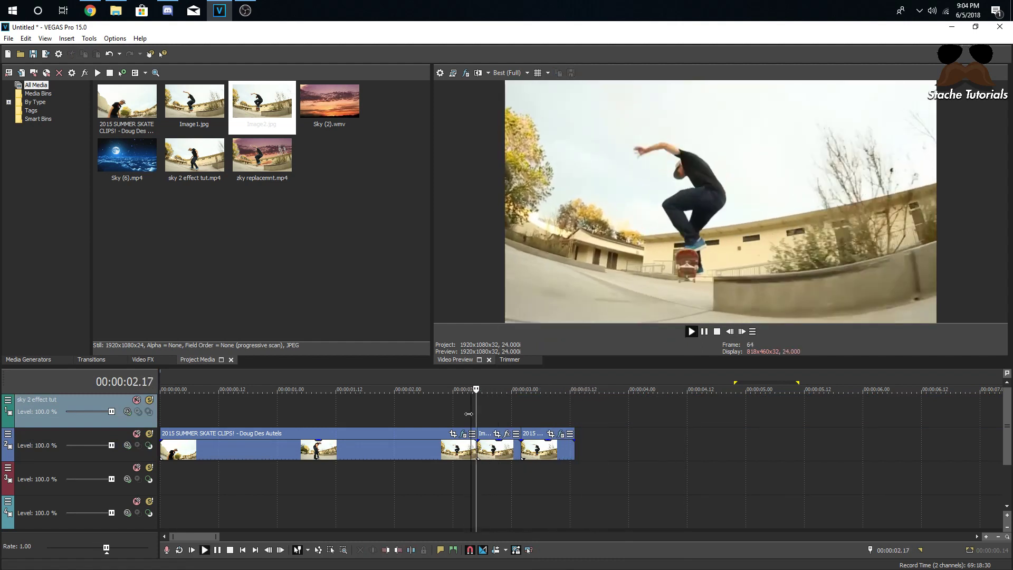
pyautogui.press('space')
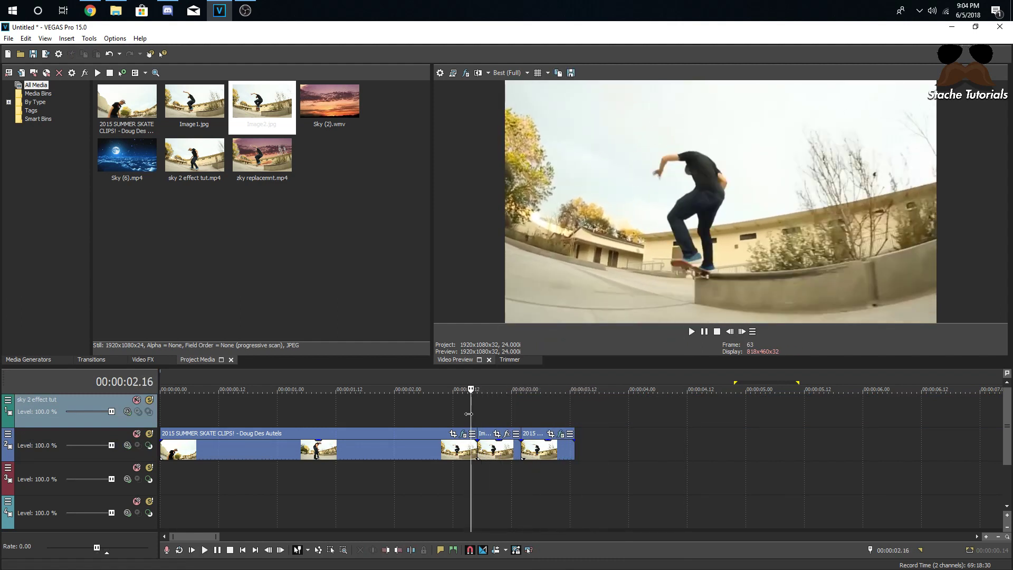
pyautogui.press('space')
pyautogui.press('space')
# Step: Copy the Image2 clip at 2.17 onto track 3 below
pyautogui.click(476, 414)
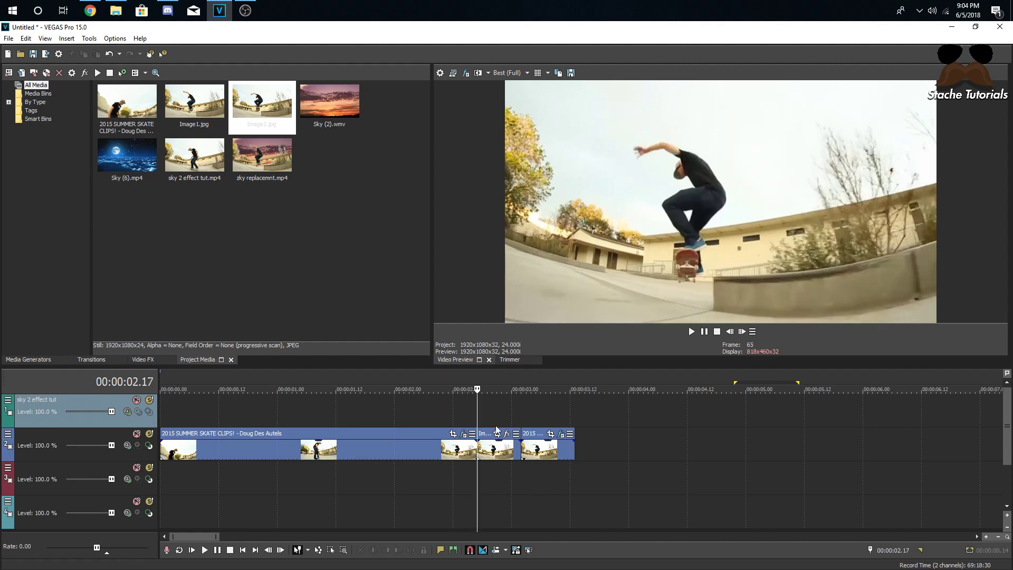
pyautogui.click(500, 448)
pyautogui.moveTo(501, 448); pyautogui.dragTo(496, 481)
pyautogui.click(494, 450)
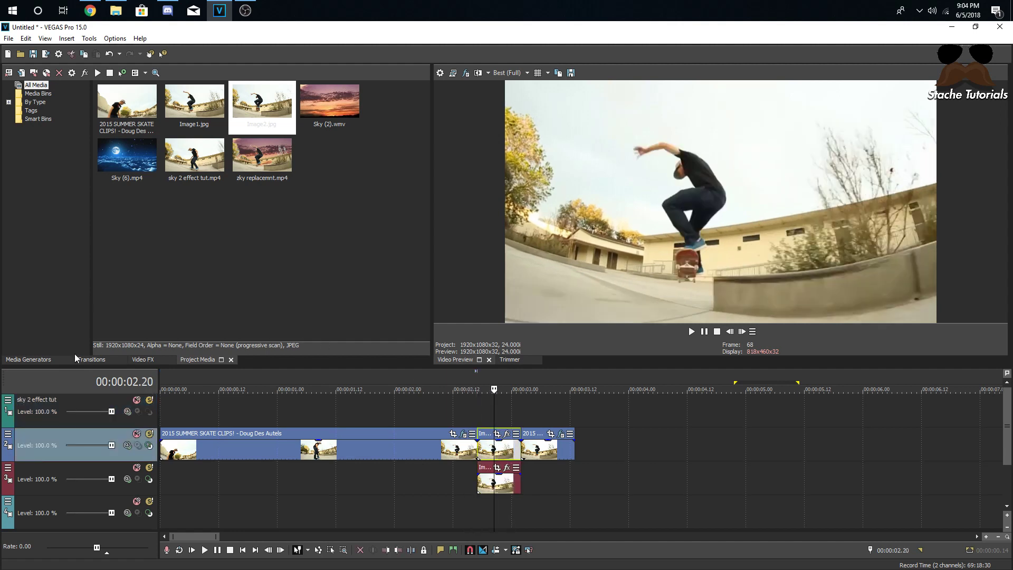
pyautogui.click(143, 360)
# Step: Search 'luma' and apply BCC Linear Luma Key to the track-3 Image2 clip, set to Key Out Brighter
pyautogui.click(48, 72)
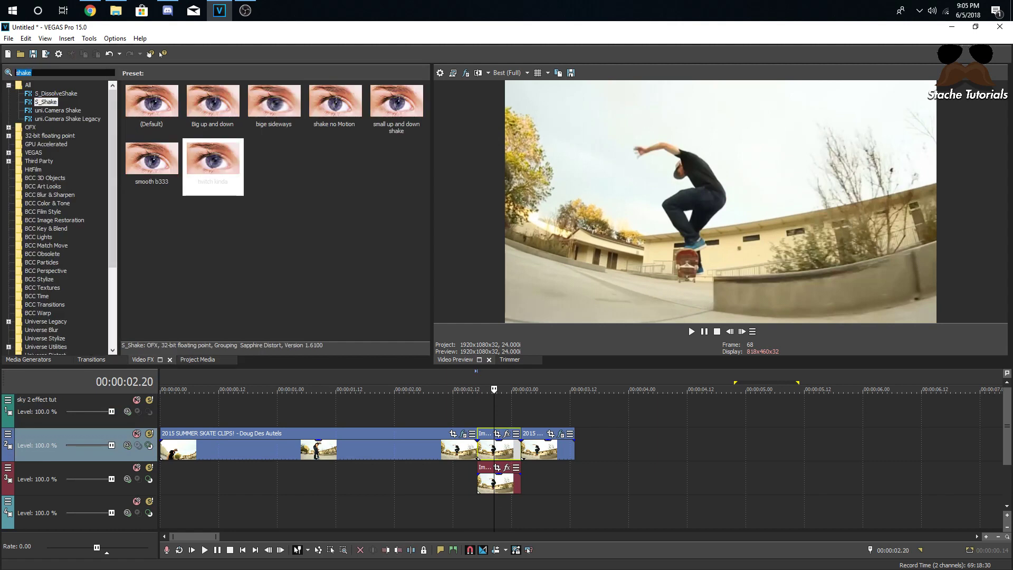
pyautogui.write('luma')
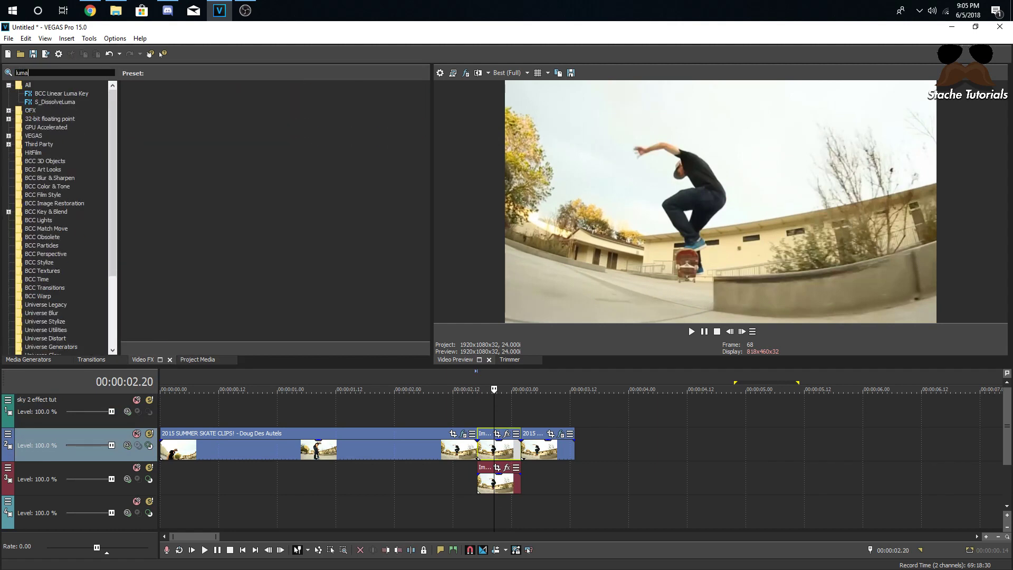
pyautogui.click(54, 94)
pyautogui.moveTo(151, 105); pyautogui.dragTo(505, 429)
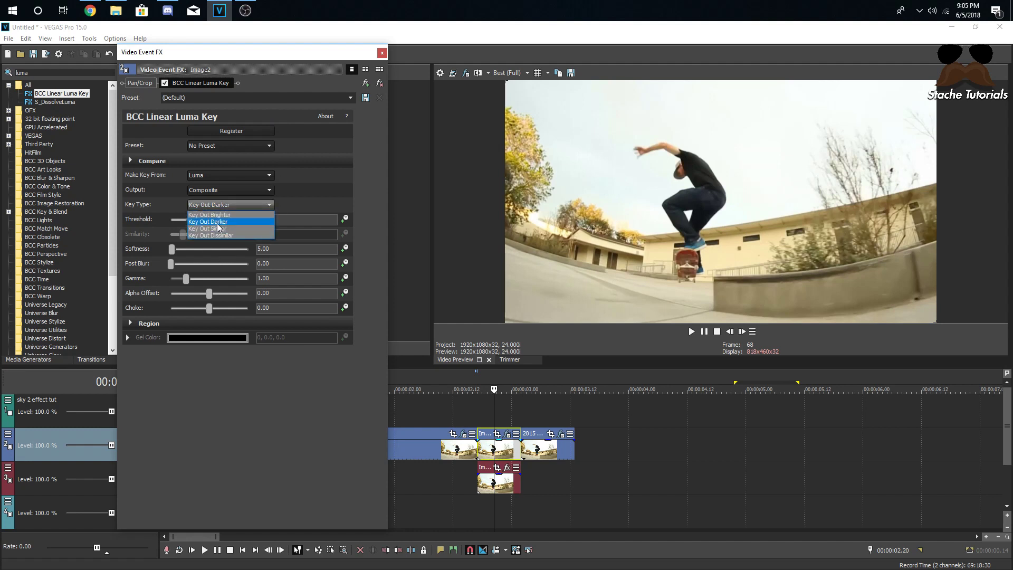
pyautogui.click(214, 215)
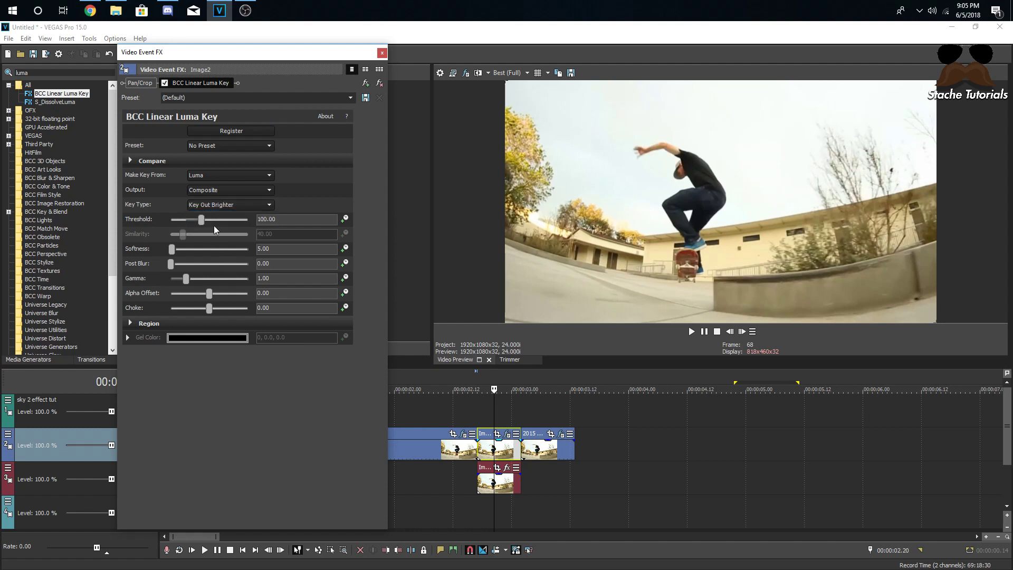
pyautogui.click(382, 54)
# Step: Insert a new empty video track
pyautogui.moveTo(502, 479); pyautogui.dragTo(498, 455)
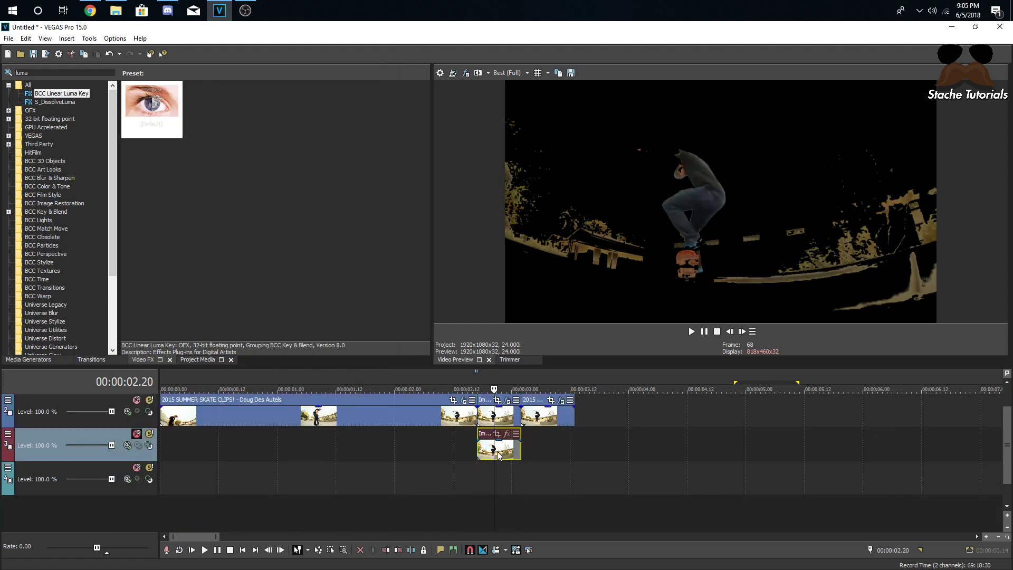
pyautogui.rightClick(551, 450)
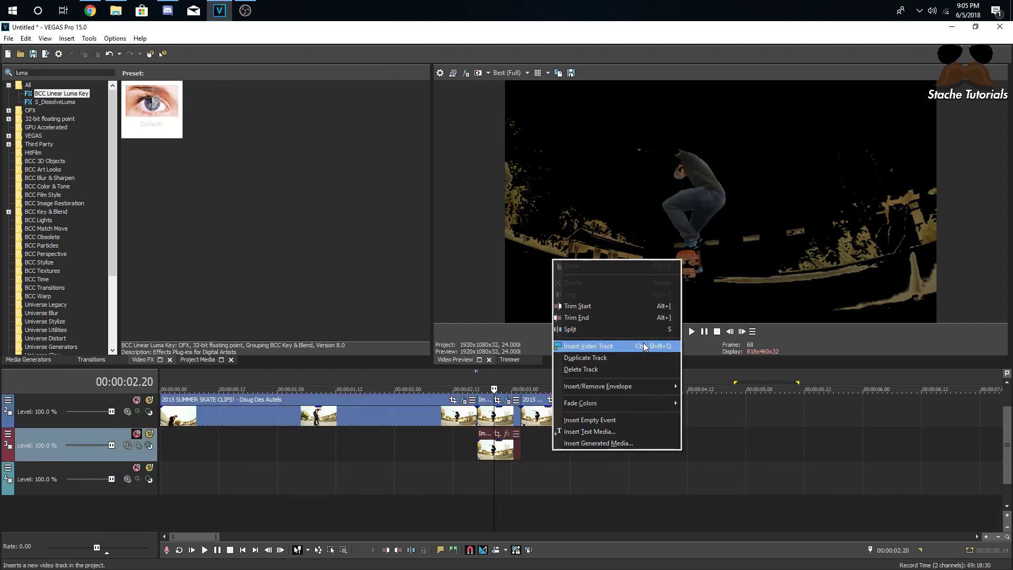
pyautogui.click(643, 345)
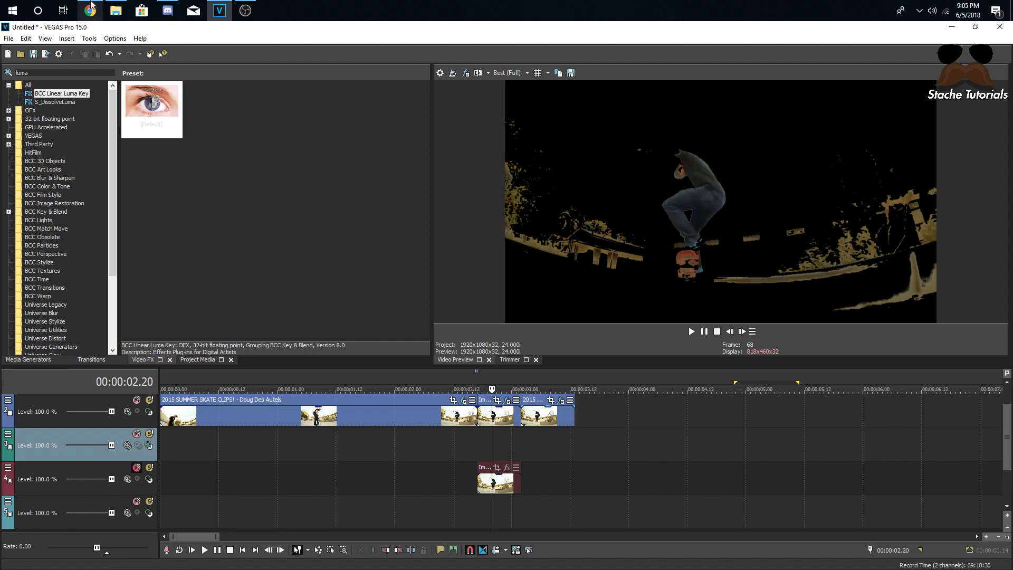
# Step: Place the Sky (2) sunset clip on the new track, aligned at 00:00:02.20
pyautogui.click(115, 10)
pyautogui.moveTo(701, 211); pyautogui.dragTo(507, 447)
pyautogui.click(718, 448)
pyautogui.scroll(-5, 740, 451)
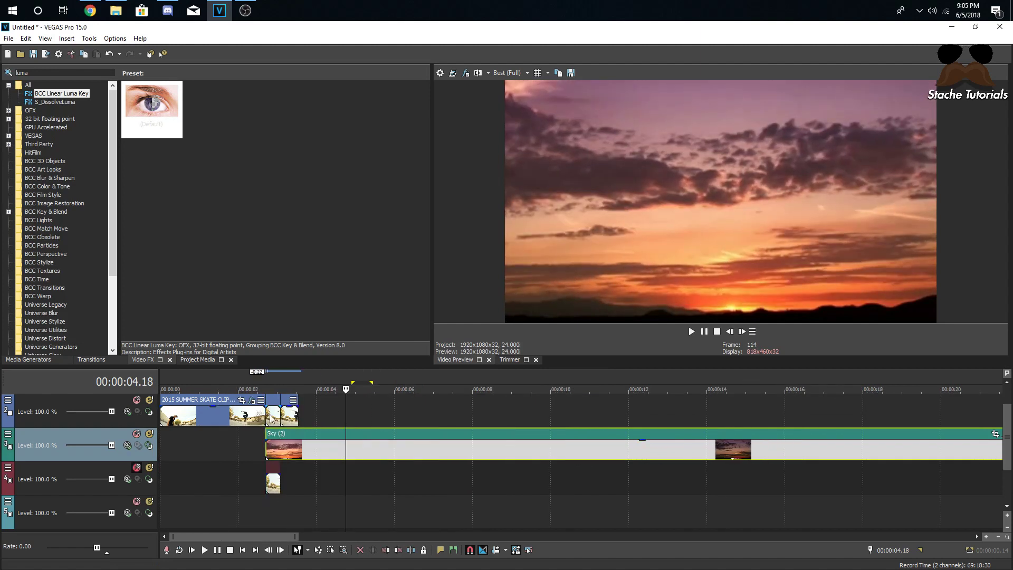
pyautogui.click(271, 418)
pyautogui.scroll(9, 575, 433)
# Step: Set the Image2 luma key to threshold 216.33, softness 13.88 and post blur 17.69
pyautogui.click(632, 400)
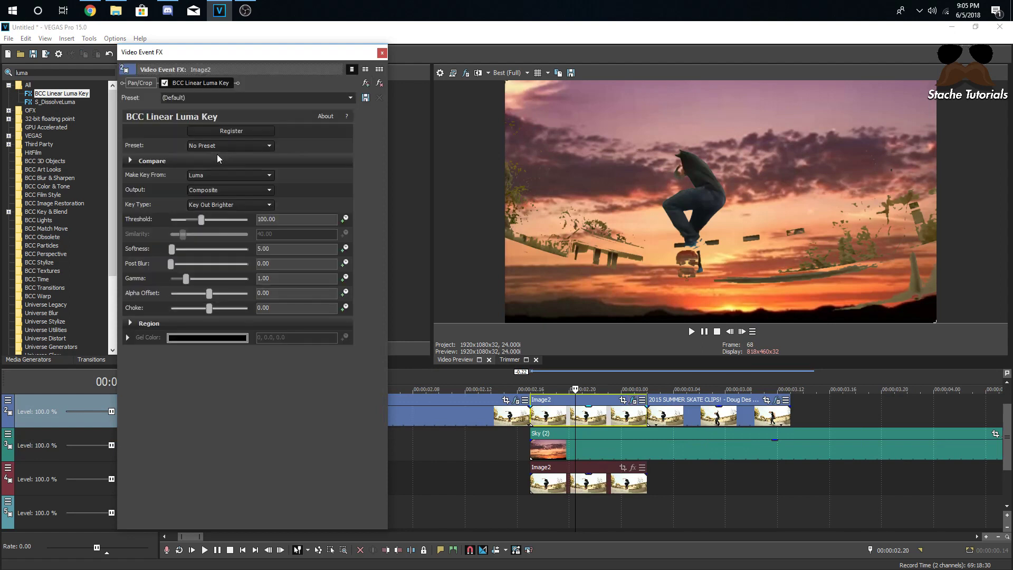
pyautogui.moveTo(201, 226); pyautogui.dragTo(220, 225)
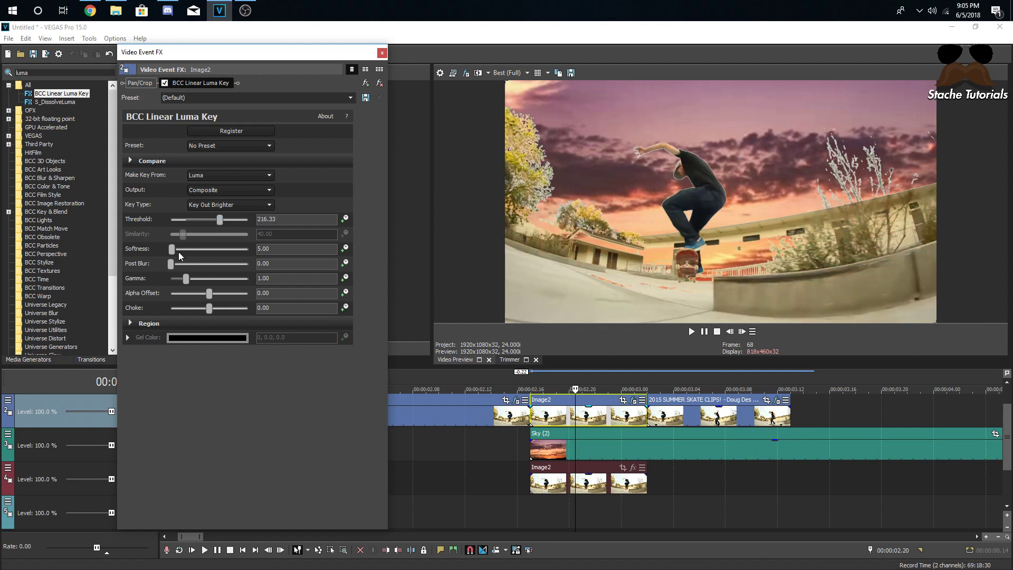
pyautogui.moveTo(169, 249); pyautogui.dragTo(185, 267)
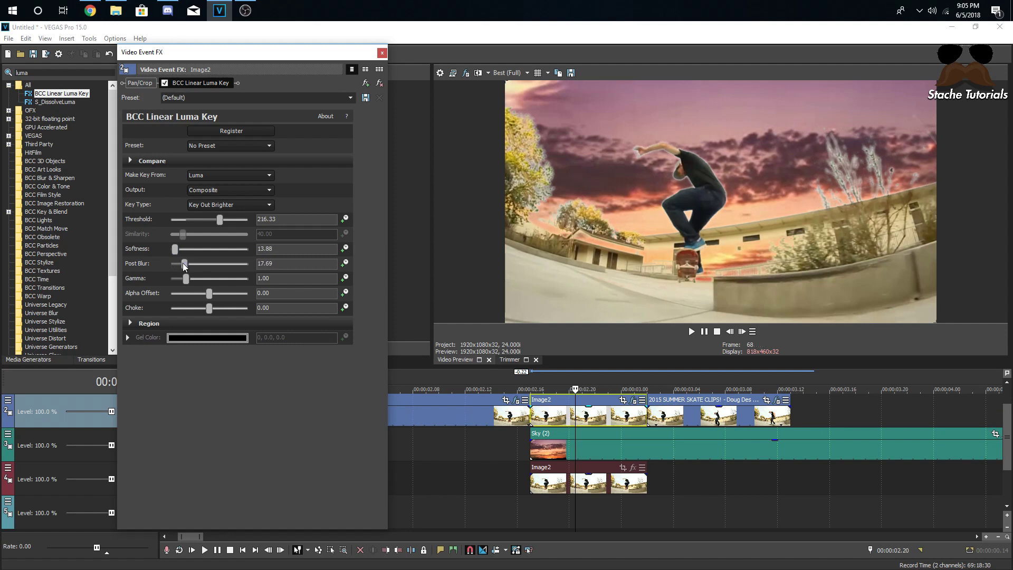
pyautogui.click(381, 53)
pyautogui.press('Left')
# Step: Play back the luma-keyed composite and recheck the Image2 effect settings
pyautogui.press('space')
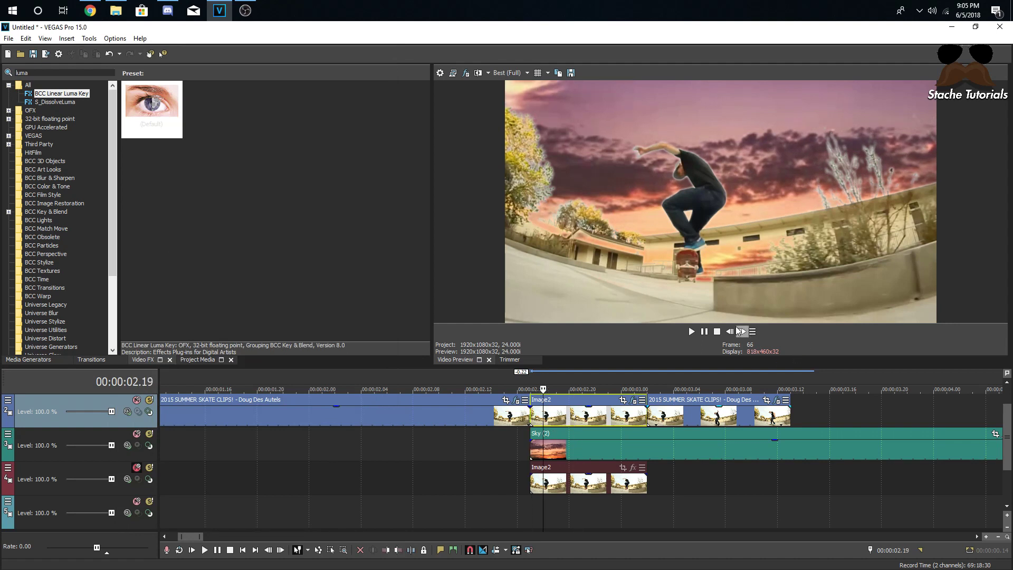
pyautogui.press('space')
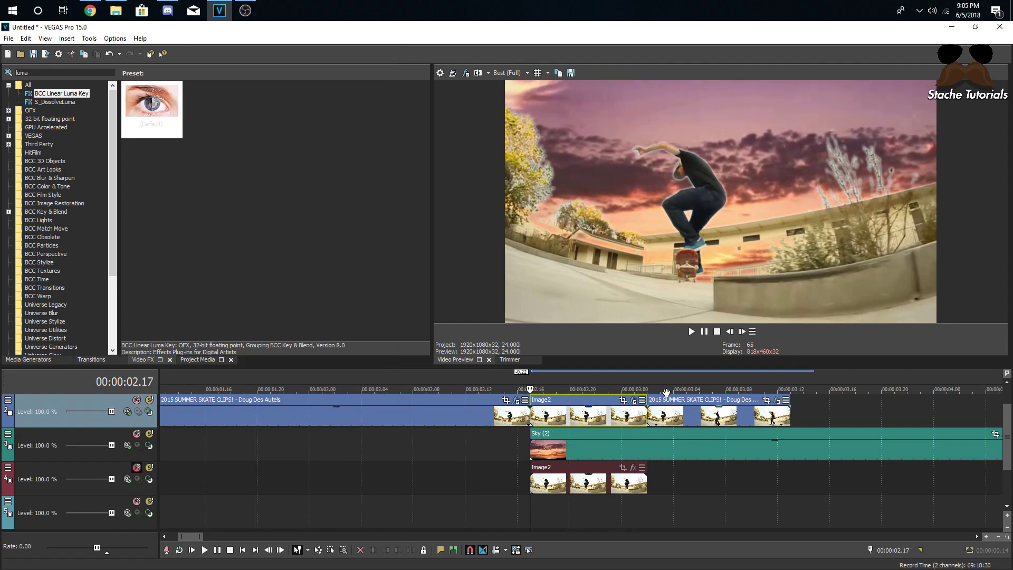
pyautogui.click(633, 400)
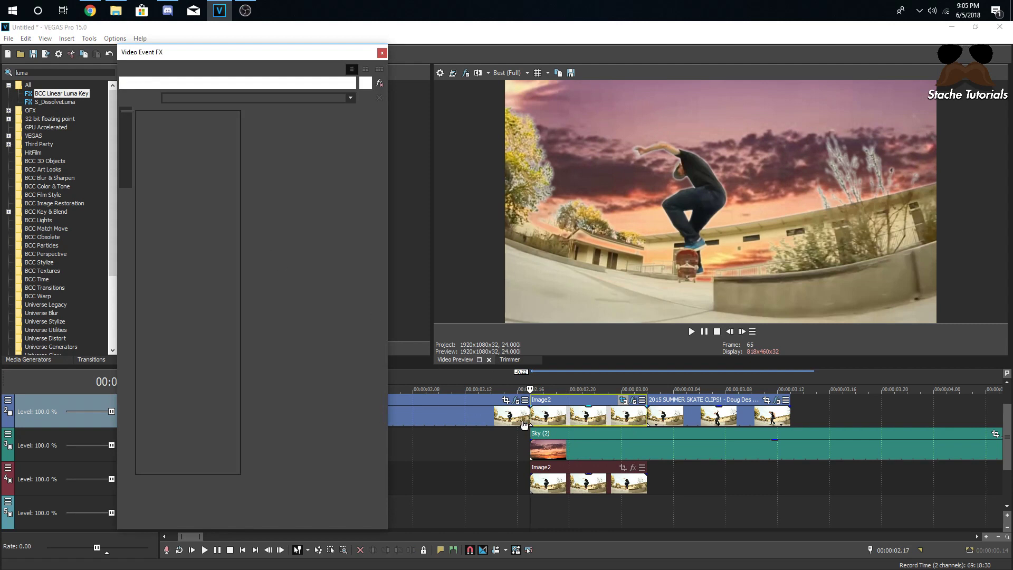
pyautogui.click(381, 53)
# Step: Add a new track at the top and move the bottom Image2 clip up a track
pyautogui.scroll(-5, 751, 426)
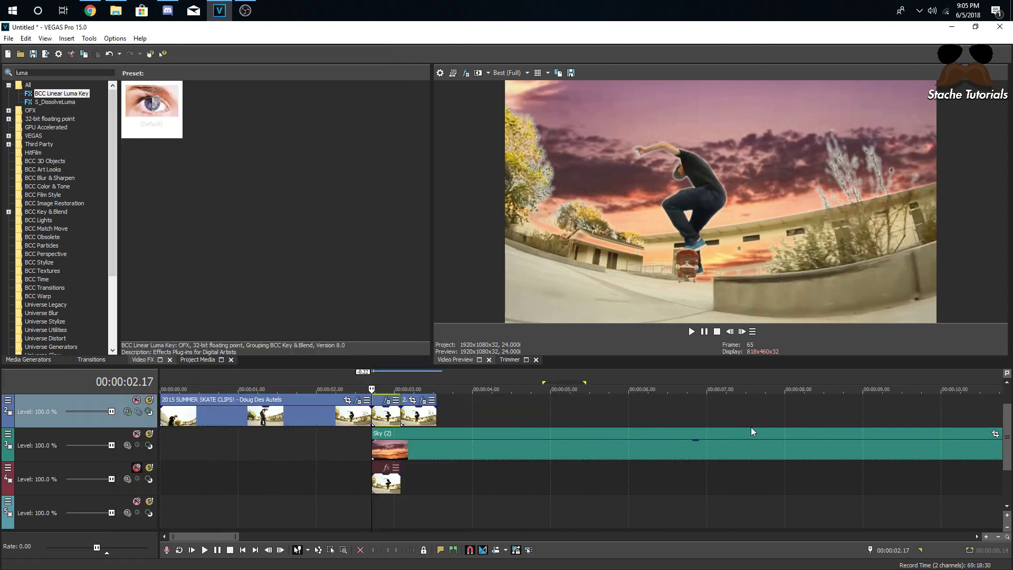
pyautogui.rightClick(605, 409)
pyautogui.click(653, 316)
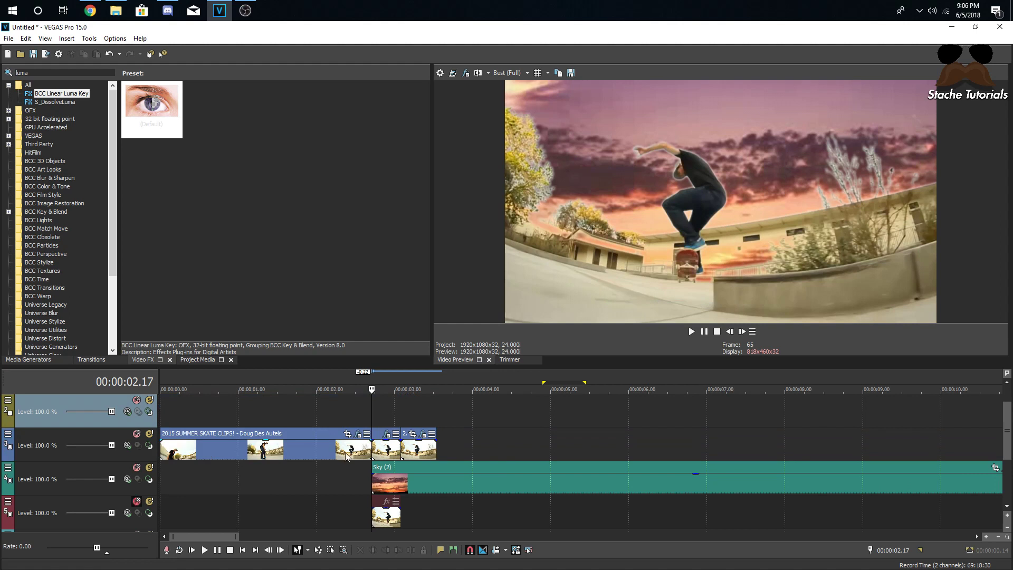
pyautogui.click(376, 449)
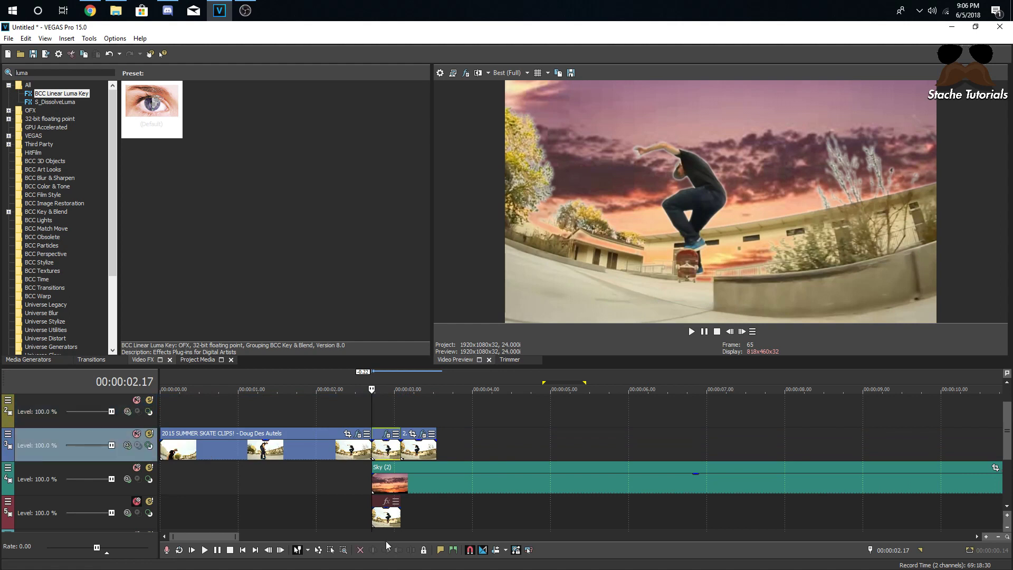
pyautogui.click(381, 516)
pyautogui.moveTo(374, 504); pyautogui.dragTo(376, 423)
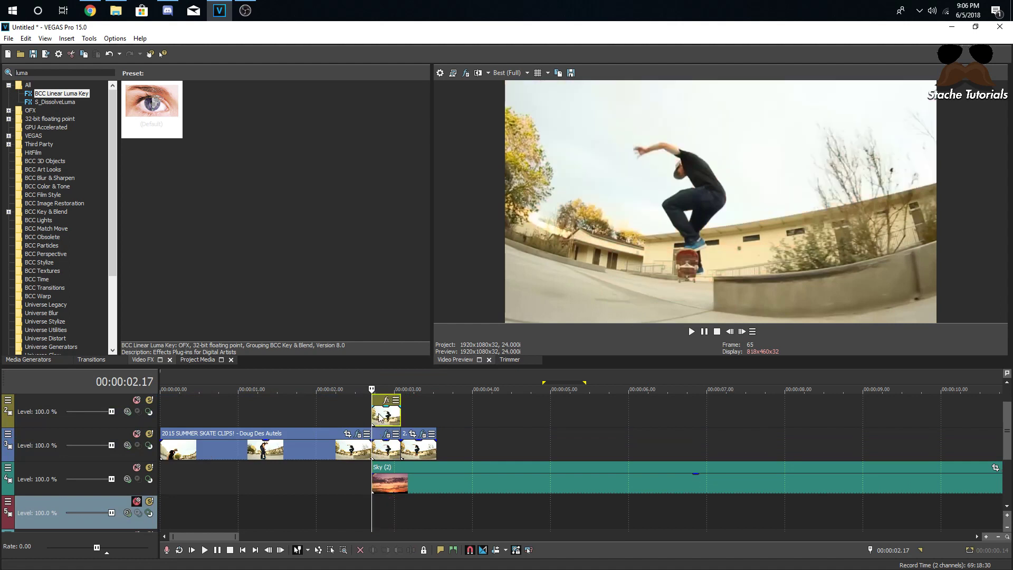
# Step: Delete the stray clip, copy Image2 onto the top track, and open its Event FX
pyautogui.scroll(6, 514, 423)
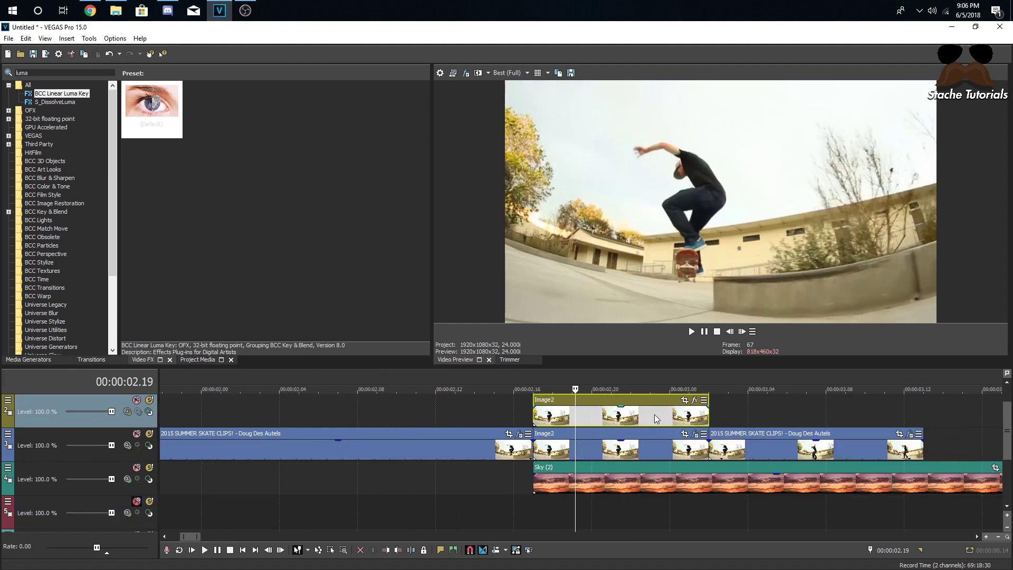
pyautogui.click(646, 414)
pyautogui.press('Delete')
pyautogui.moveTo(603, 447); pyautogui.dragTo(631, 420)
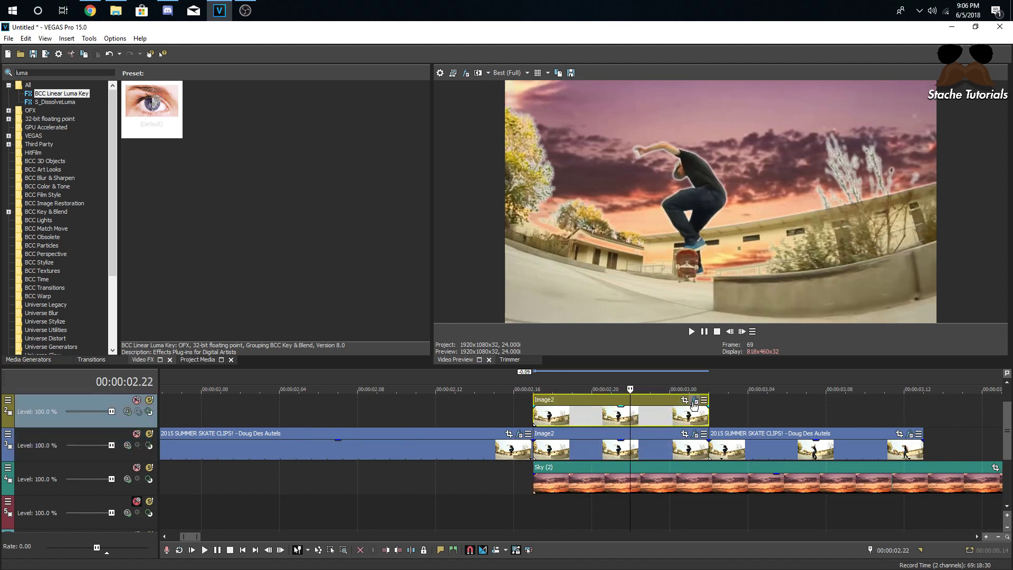
pyautogui.click(694, 400)
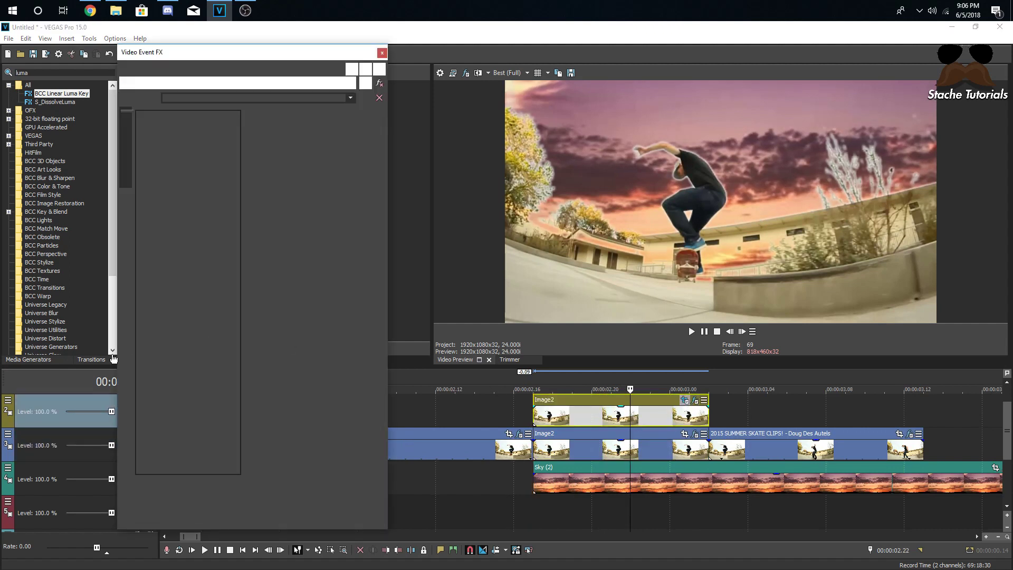
# Step: Enable the Pan/Crop mask on the top Image2 copy in pen mode
pyautogui.click(127, 498)
pyautogui.scroll(5, 277, 396)
pyautogui.scroll(-2, 298, 289)
pyautogui.click(127, 141)
pyautogui.scroll(-1, 304, 315)
pyautogui.scroll(-1, 367, 299)
pyautogui.scroll(-1, 378, 293)
# Step: Draw a closed mask path along the horizon enclosing the ground below it
pyautogui.click(381, 287)
pyautogui.click(322, 302)
pyautogui.click(300, 303)
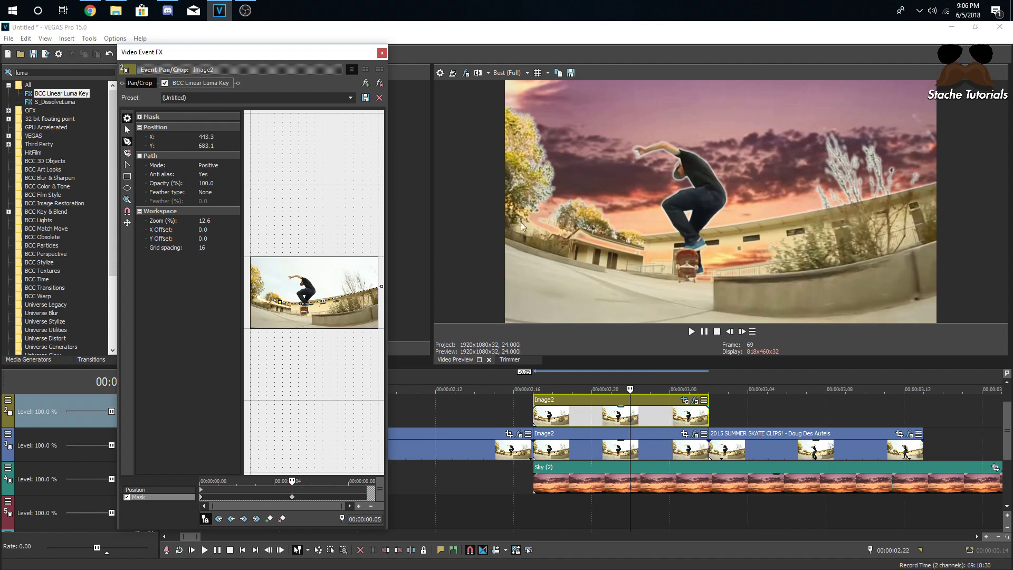
pyautogui.click(271, 303)
pyautogui.click(266, 301)
pyautogui.click(252, 299)
pyautogui.click(248, 298)
pyautogui.click(246, 331)
pyautogui.click(373, 338)
pyautogui.click(382, 285)
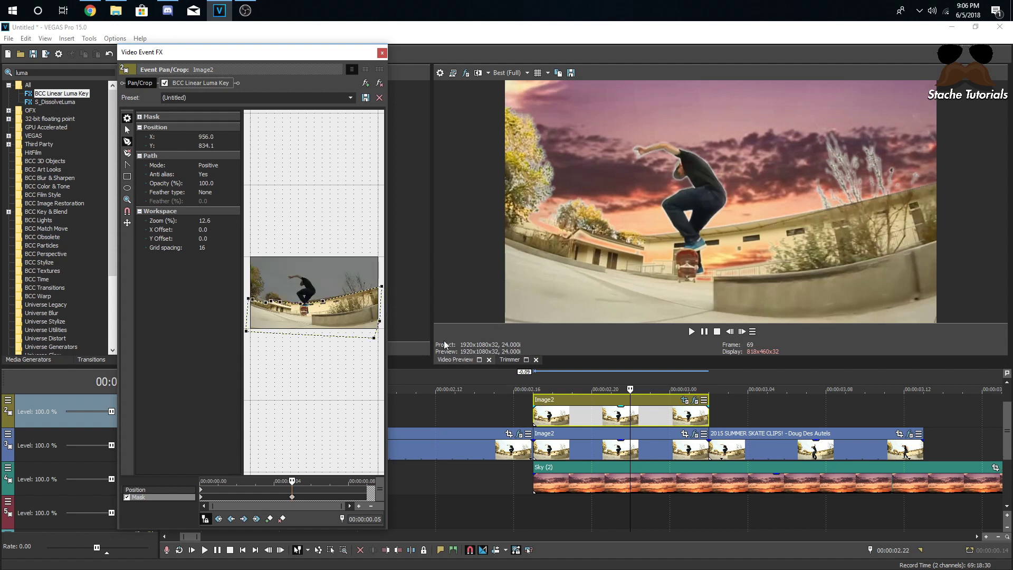
# Step: Set the mask feather type to Both with a 2.0% feather
pyautogui.click(201, 497)
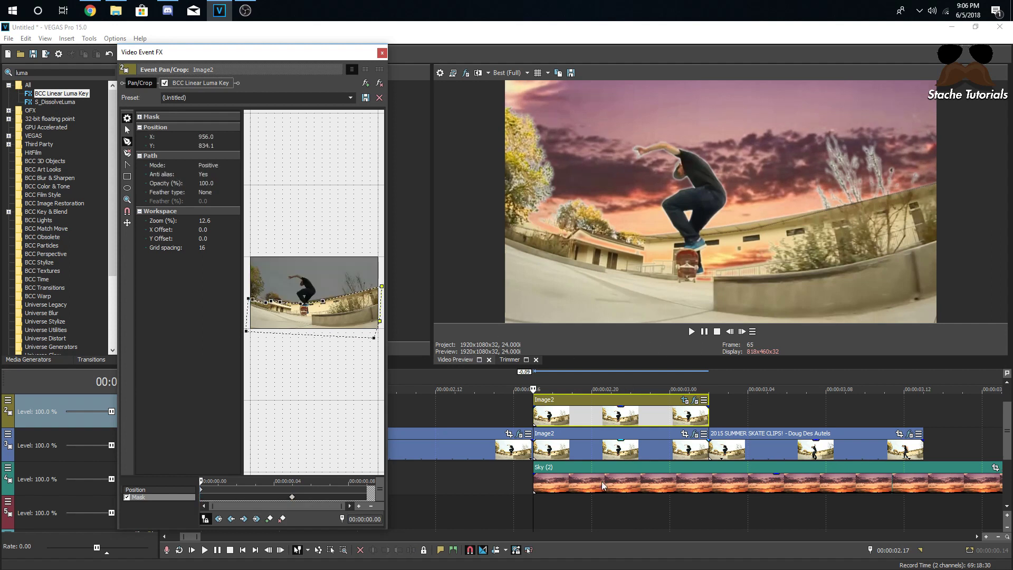
pyautogui.click(742, 331)
pyautogui.click(742, 331)
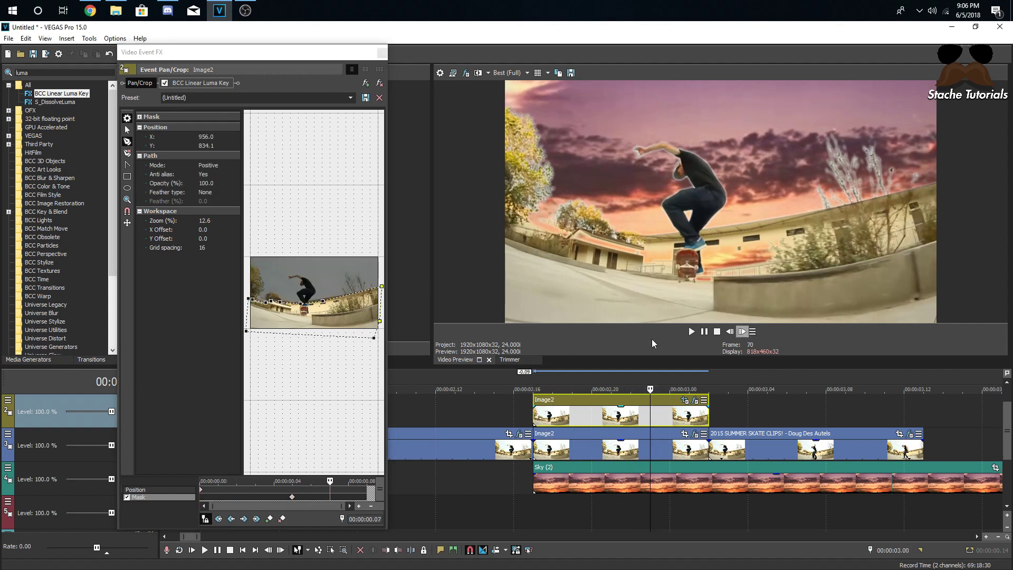
pyautogui.click(220, 195)
pyautogui.click(218, 213)
pyautogui.click(235, 201)
pyautogui.click(229, 199)
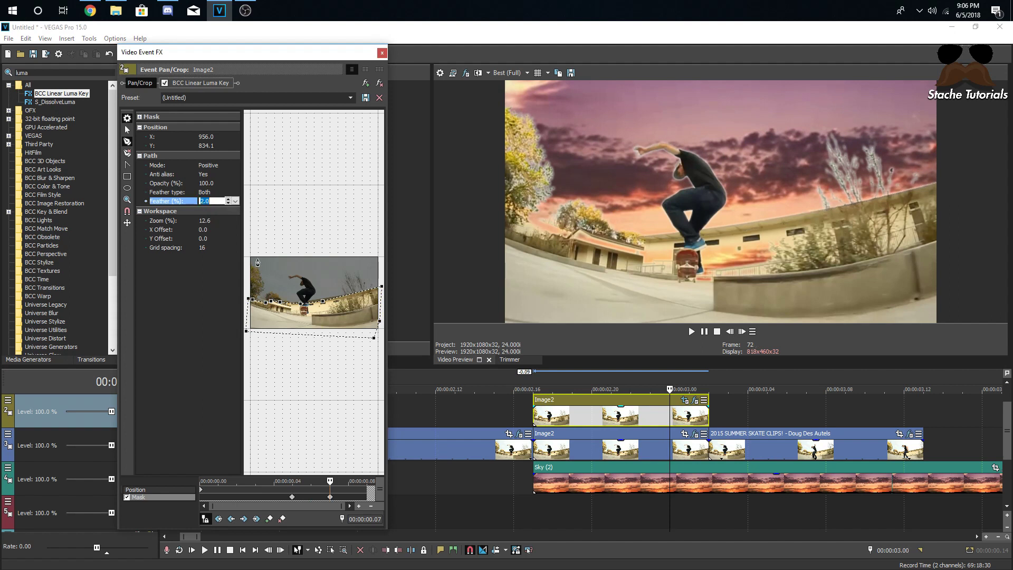
# Step: Disable BCC Linear Luma Key on this copy and close the FX window
pyautogui.click(164, 83)
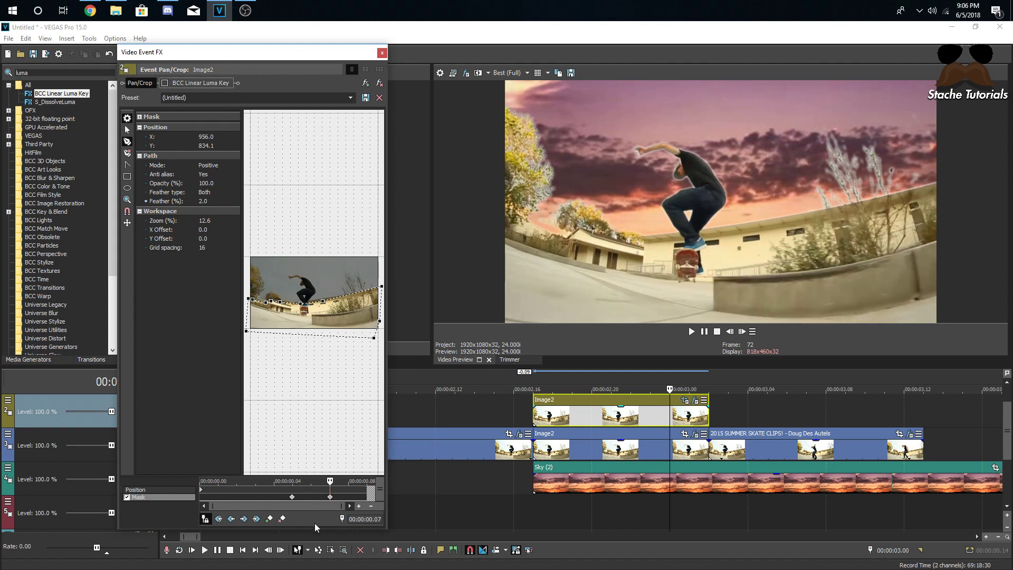
pyautogui.click(291, 496)
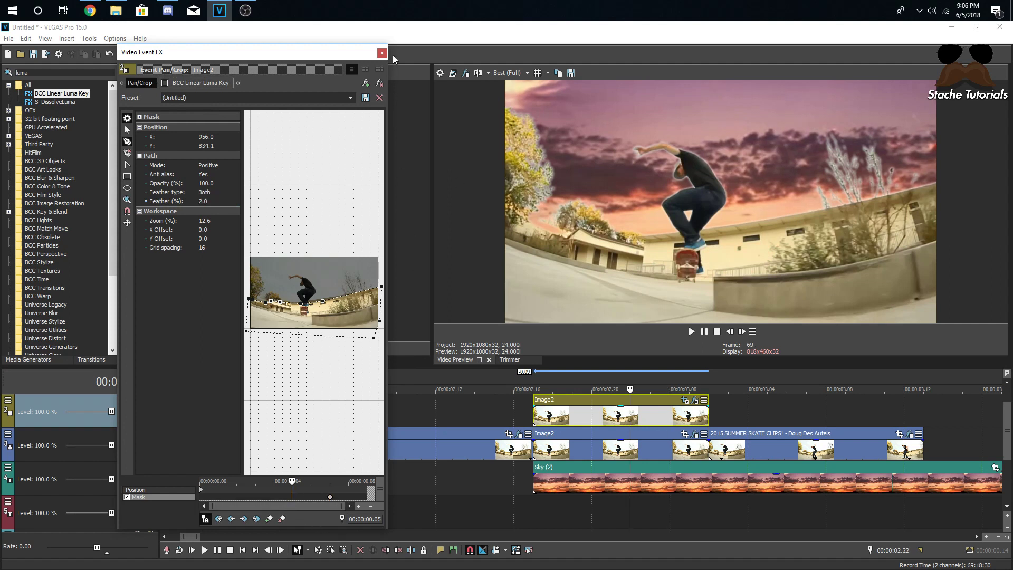
pyautogui.click(381, 53)
pyautogui.click(529, 411)
pyautogui.press('space')
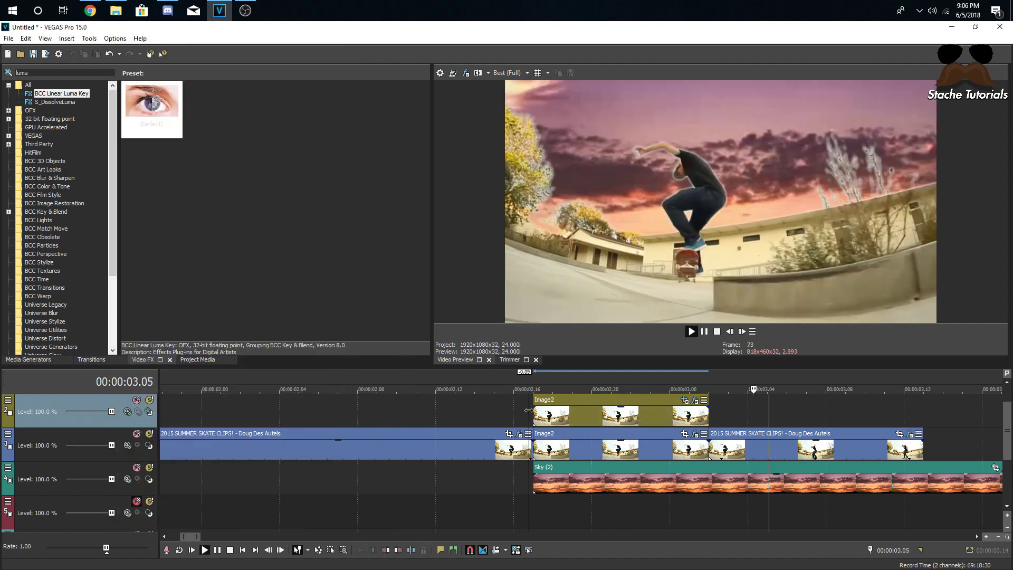
pyautogui.press('space')
pyautogui.click(512, 73)
pyautogui.moveTo(519, 96)
pyautogui.click(567, 95)
pyautogui.moveTo(498, 404); pyautogui.dragTo(728, 411)
pyautogui.press('space')
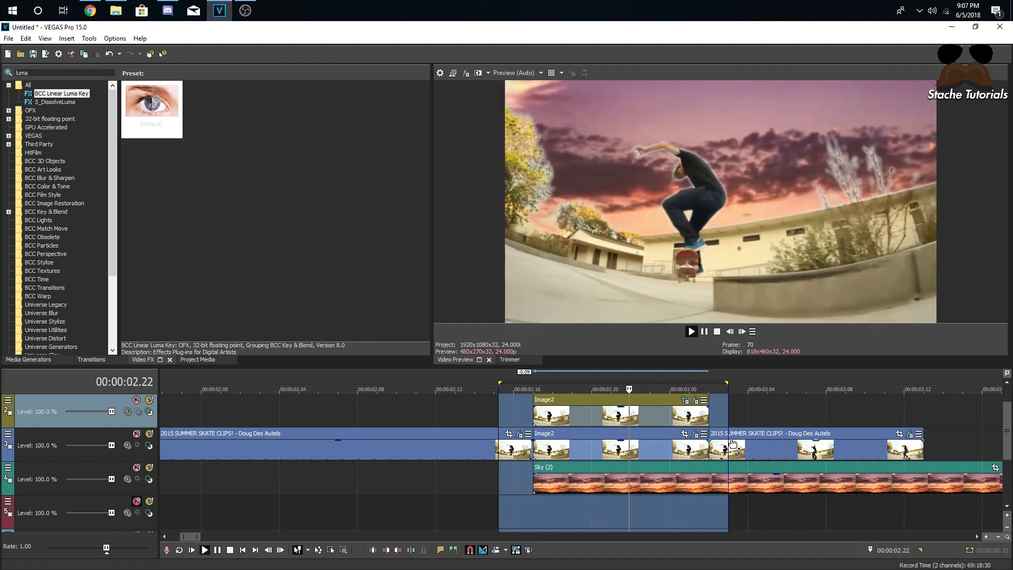
pyautogui.press('space')
pyautogui.click(625, 472)
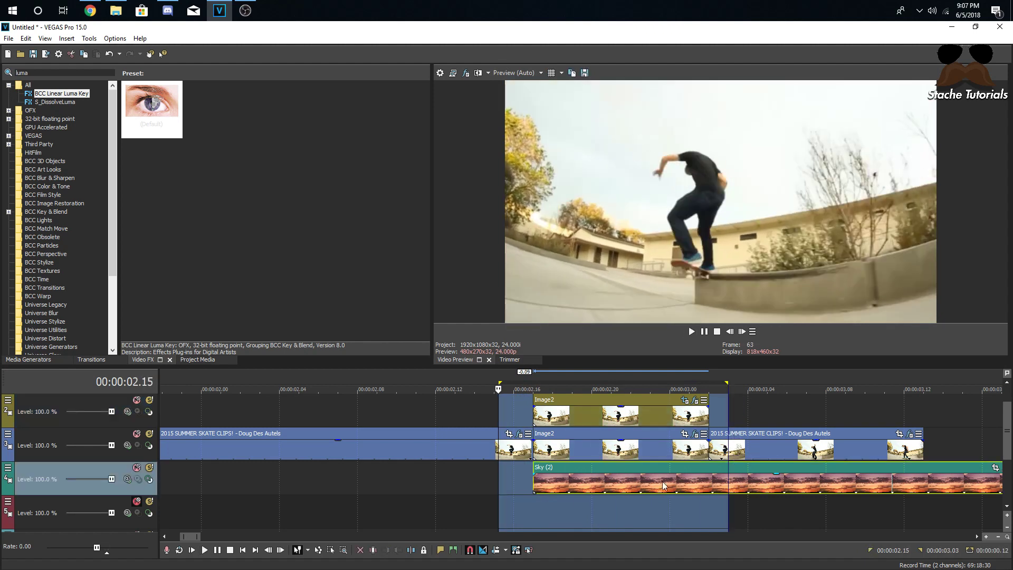
pyautogui.scroll(-5, 662, 481)
pyautogui.click(610, 481)
pyautogui.rightClick(672, 486)
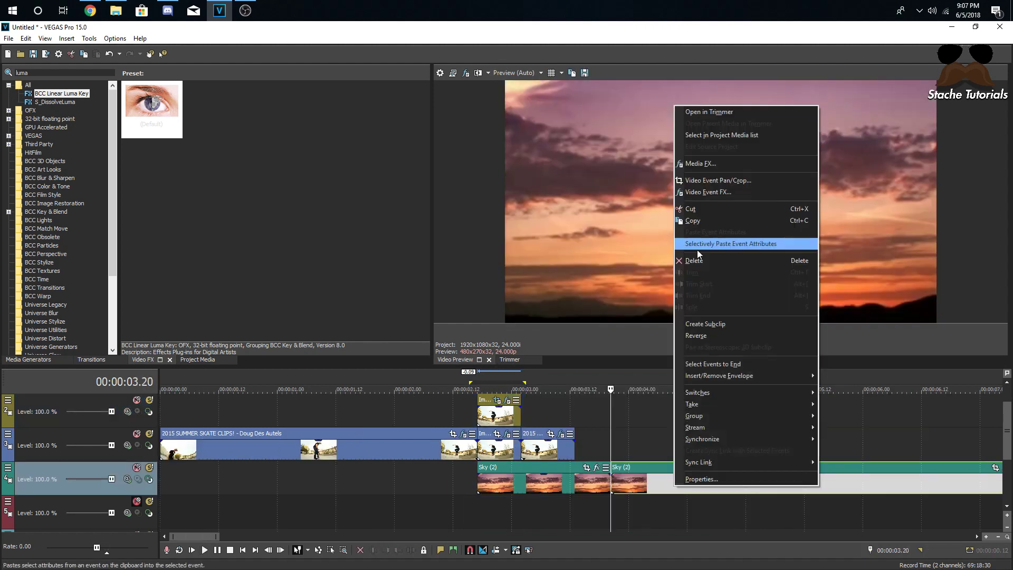
pyautogui.click(694, 260)
pyautogui.moveTo(611, 486); pyautogui.dragTo(521, 486)
pyautogui.rightClick(473, 434)
pyautogui.click(460, 418)
pyautogui.press('space')
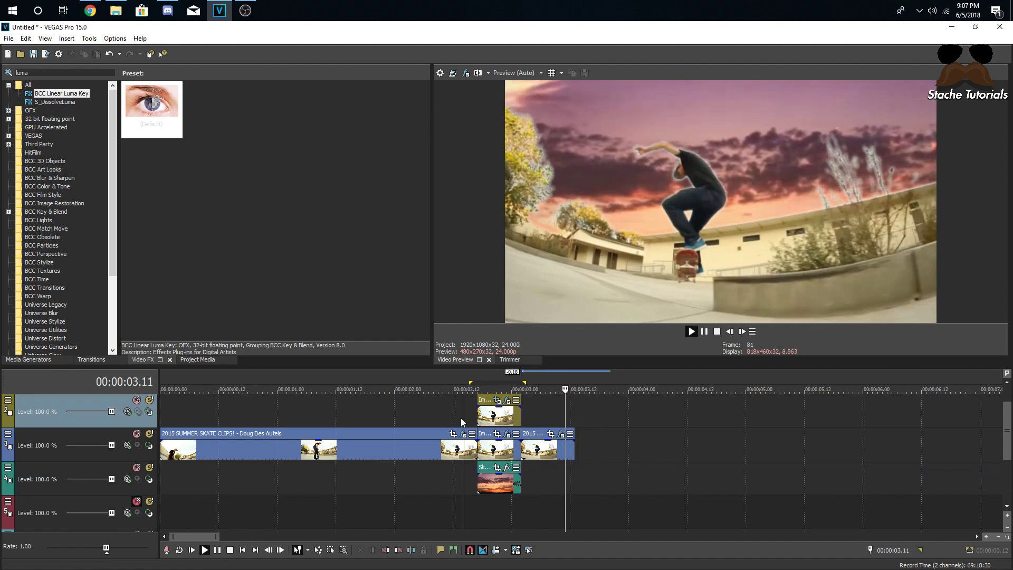
pyautogui.click(484, 419)
pyautogui.press('space')
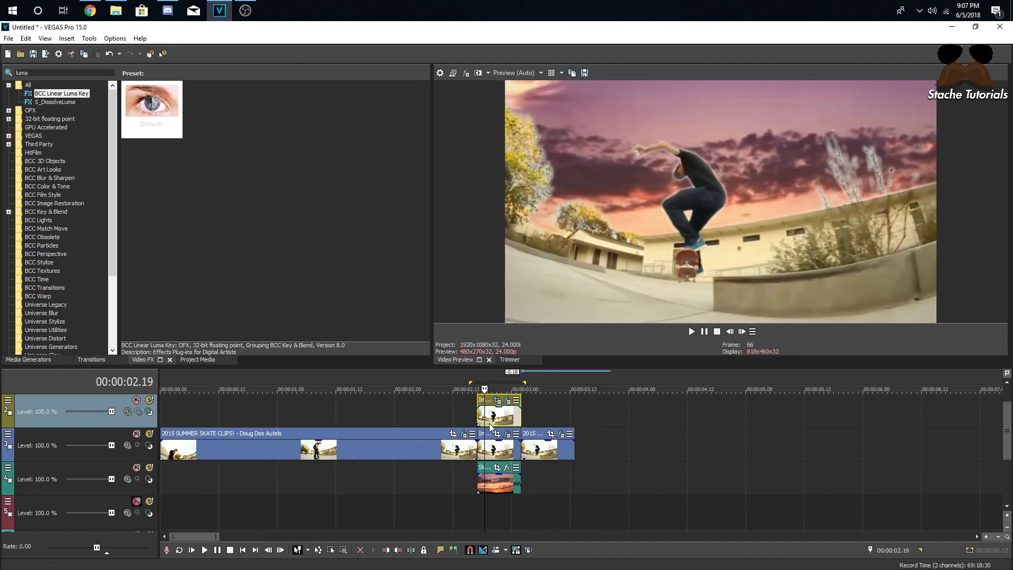
# Step: Search 'color co' and drop Color Corrector's Red Highlight preset onto the Image2 event
pyautogui.click(21, 72)
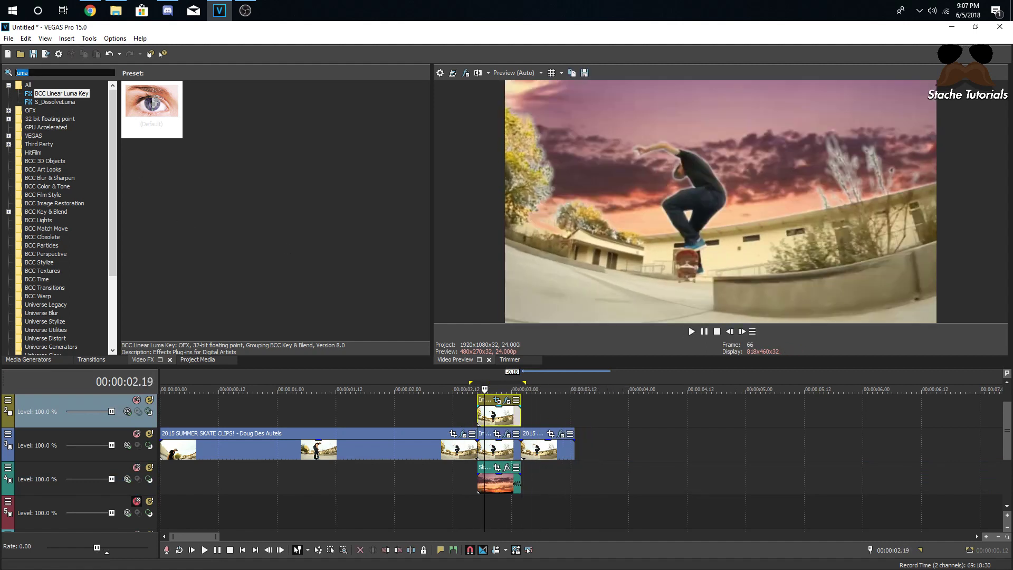
pyautogui.write('color ')
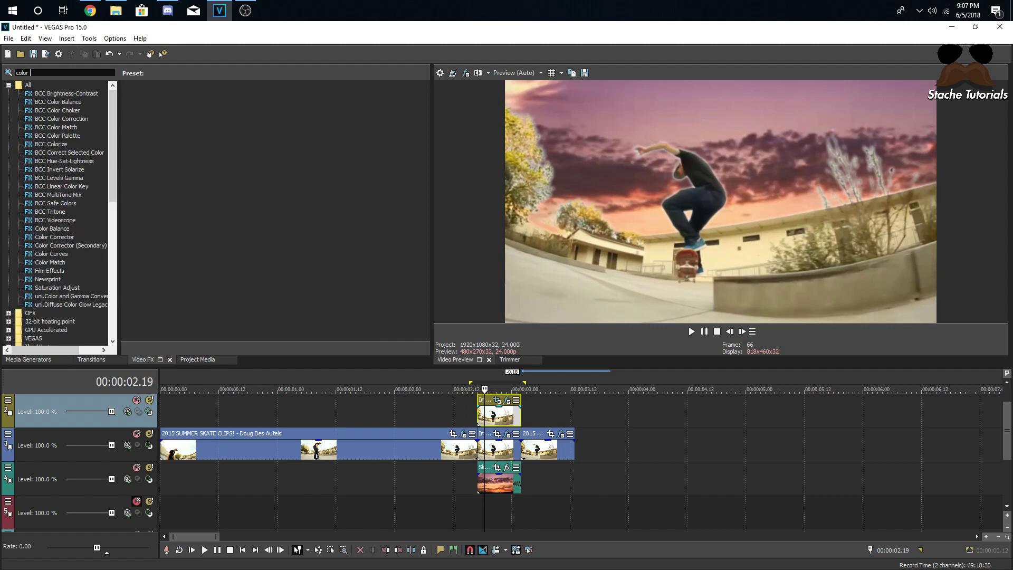
pyautogui.write('c')
pyautogui.press('BackSpace')
pyautogui.write('co')
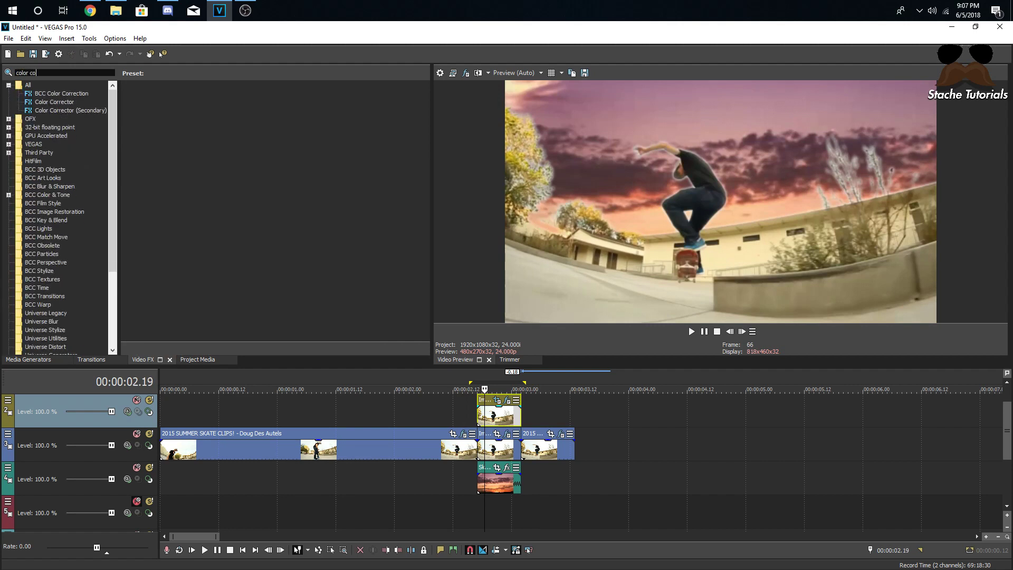
pyautogui.click(53, 102)
pyautogui.moveTo(380, 106); pyautogui.dragTo(505, 415)
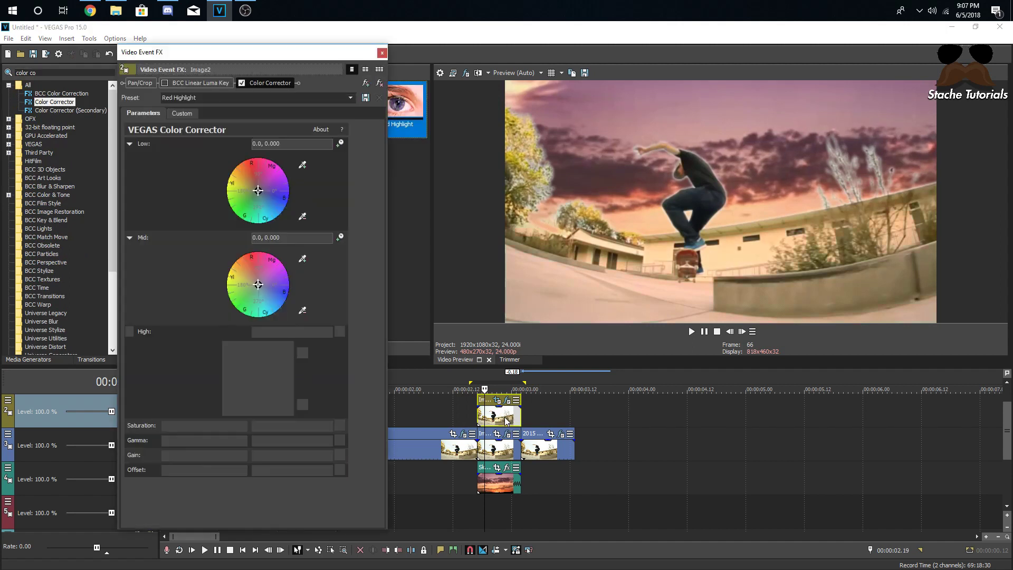
pyautogui.click(381, 54)
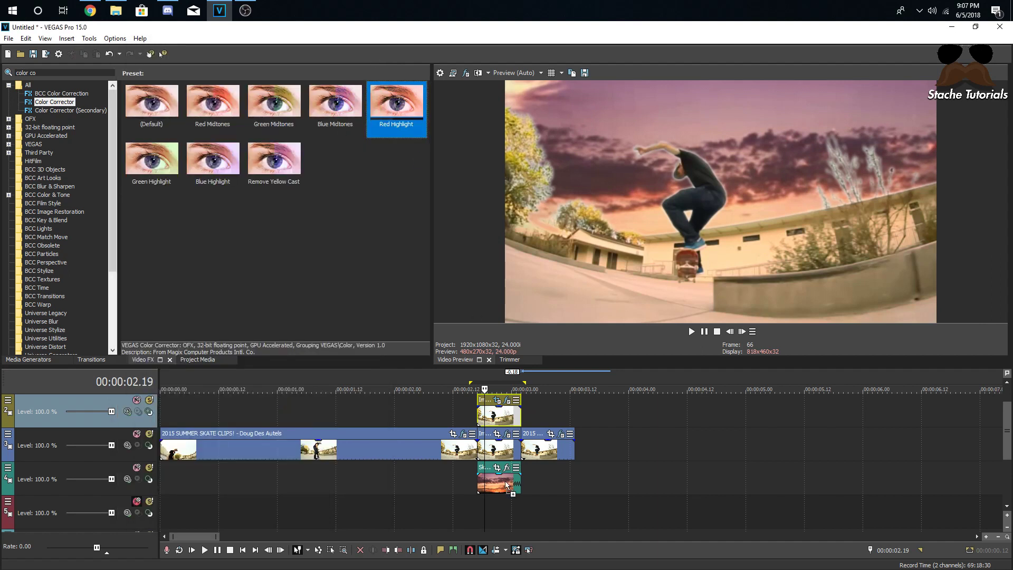
# Step: Recheck the Image2 effects and play back the colour-corrected composite from 02.15
pyautogui.click(507, 433)
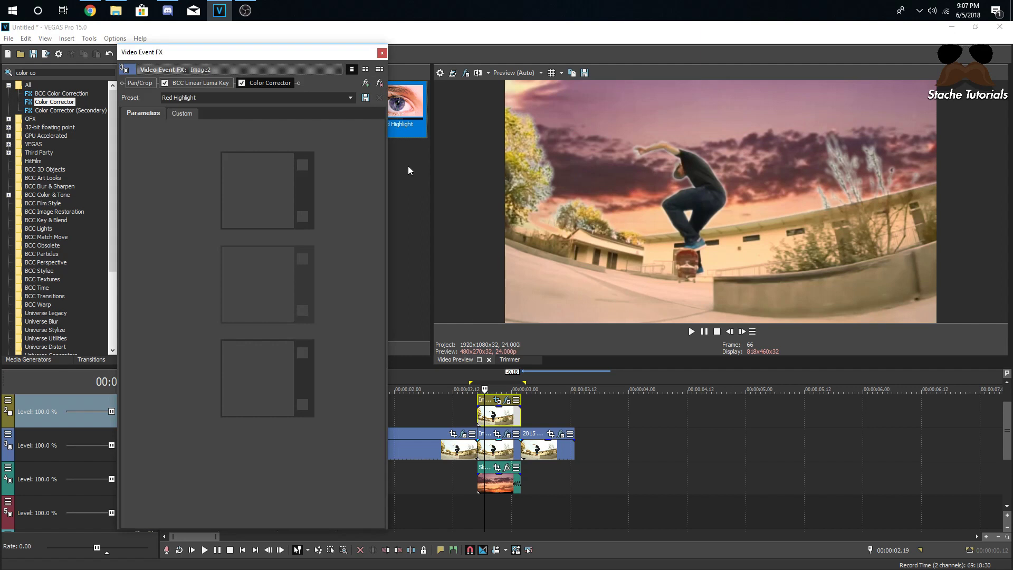
pyautogui.click(381, 54)
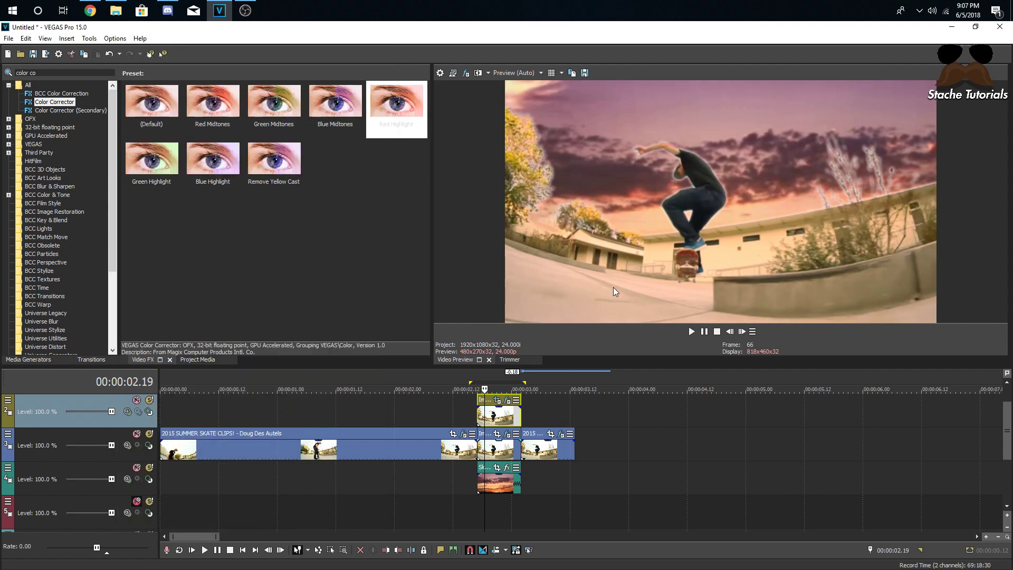
pyautogui.click(476, 419)
pyautogui.click(470, 413)
pyautogui.press('space')
pyautogui.press('space')
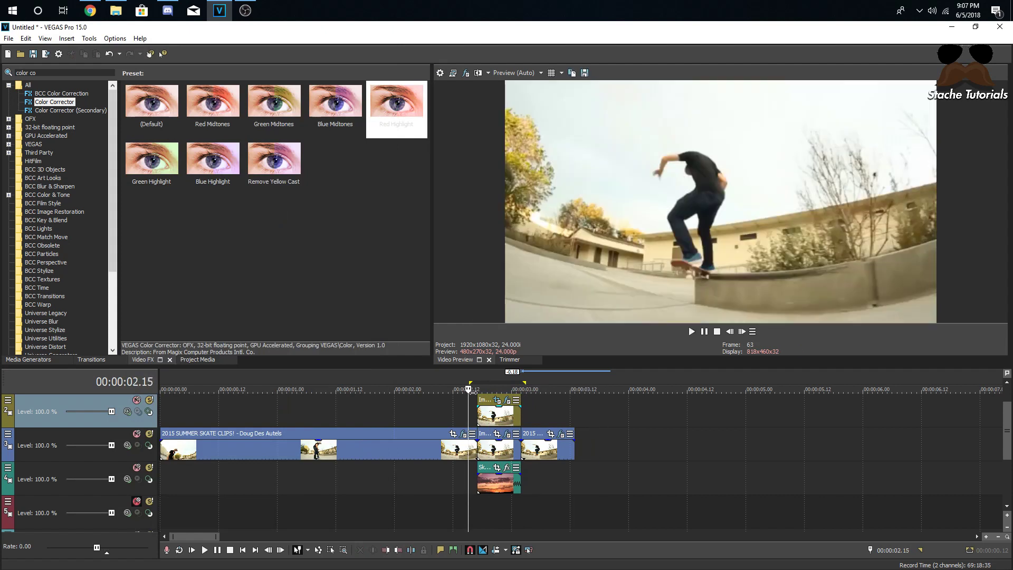
pyautogui.click(490, 413)
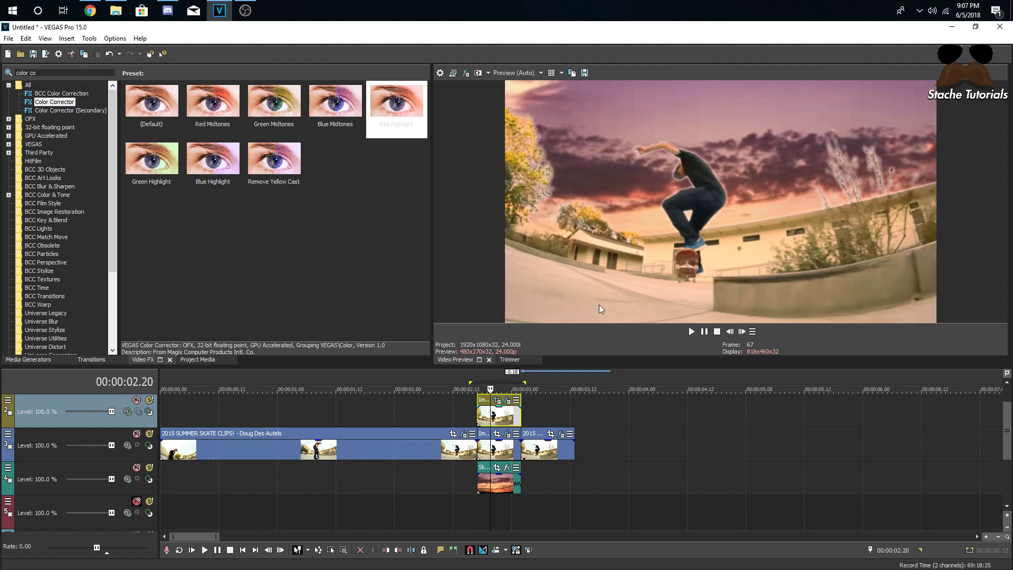
# Step: Play back the loop and select the track 2 Image2 clip at 02.17
pyautogui.press('space')
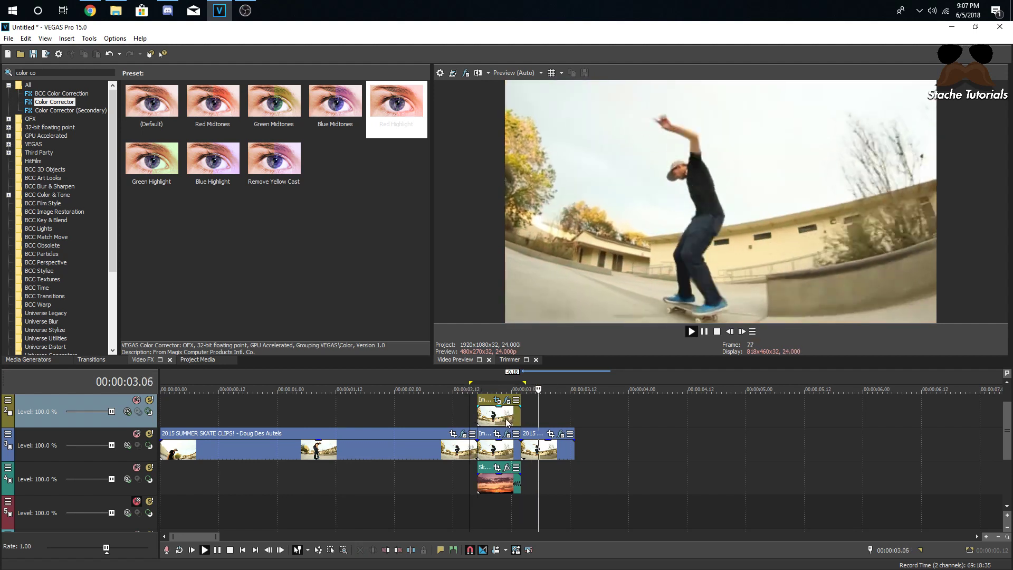
pyautogui.press('space')
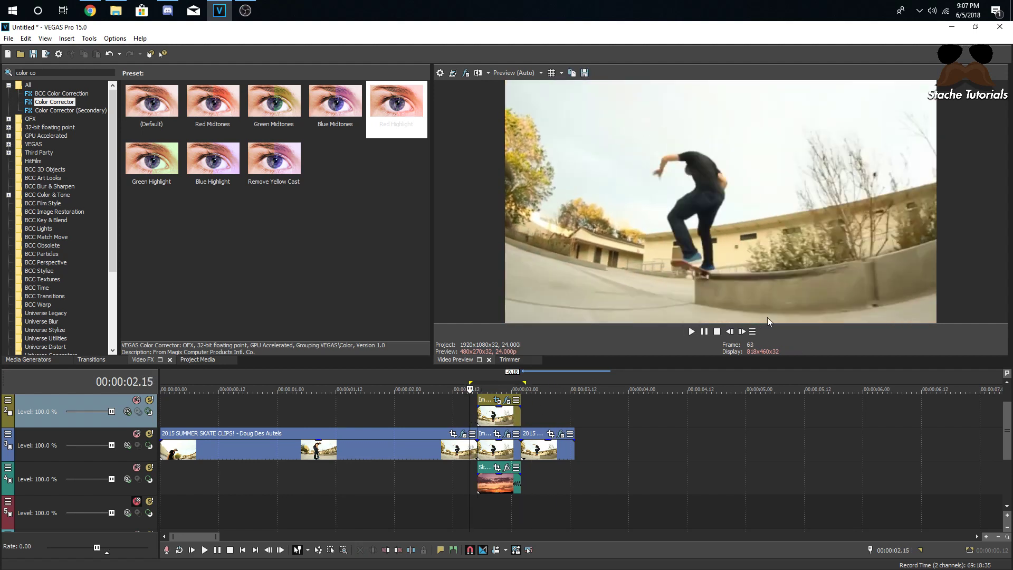
pyautogui.click(741, 331)
pyautogui.click(741, 331)
pyautogui.click(742, 331)
pyautogui.click(742, 331)
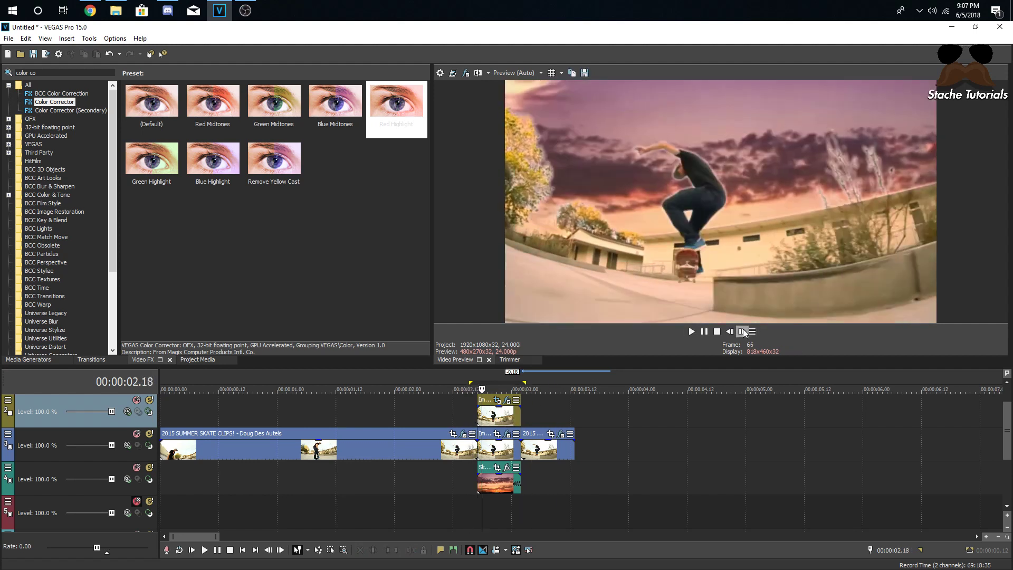
pyautogui.click(479, 417)
pyautogui.scroll(5, 457, 417)
# Step: Search 'gaus' and apply Gaussian Blur's Soften preset (0.0200 ranges) to the Image2 event
pyautogui.click(53, 71)
pyautogui.write('gausi')
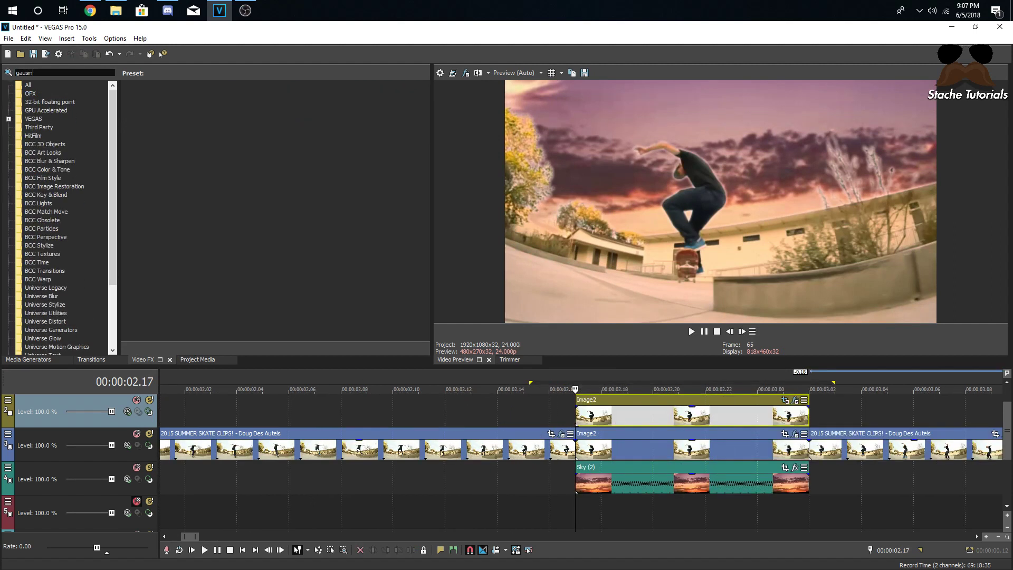
pyautogui.write('n')
pyautogui.press('BackSpace')
pyautogui.press('BackSpace')
pyautogui.click(52, 102)
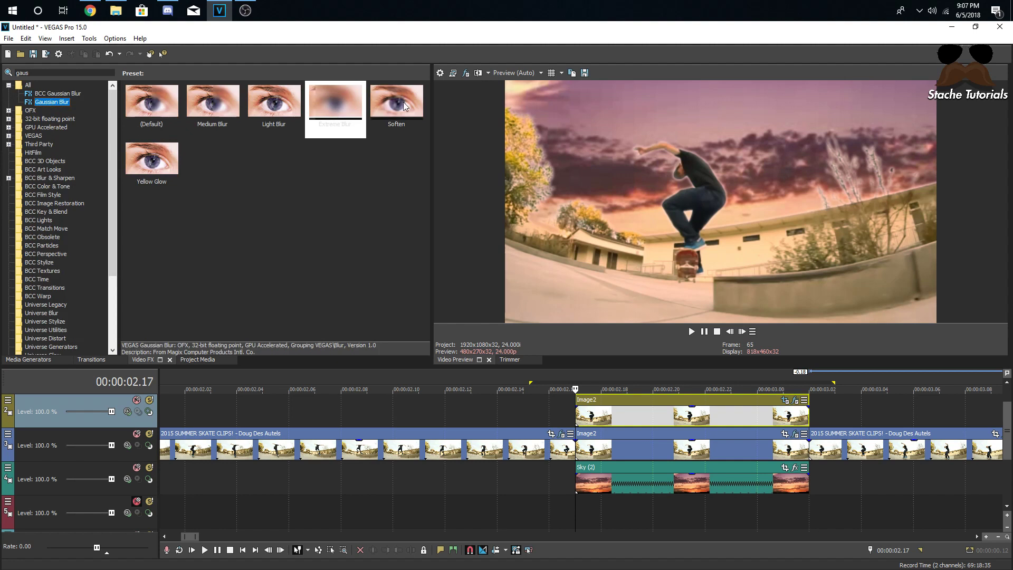
pyautogui.click(408, 112)
pyautogui.moveTo(581, 410)
pyautogui.mouseDown()
pyautogui.moveTo(581, 419)
pyautogui.moveTo(615, 420)
pyautogui.moveTo(580, 408)
pyautogui.mouseUp()
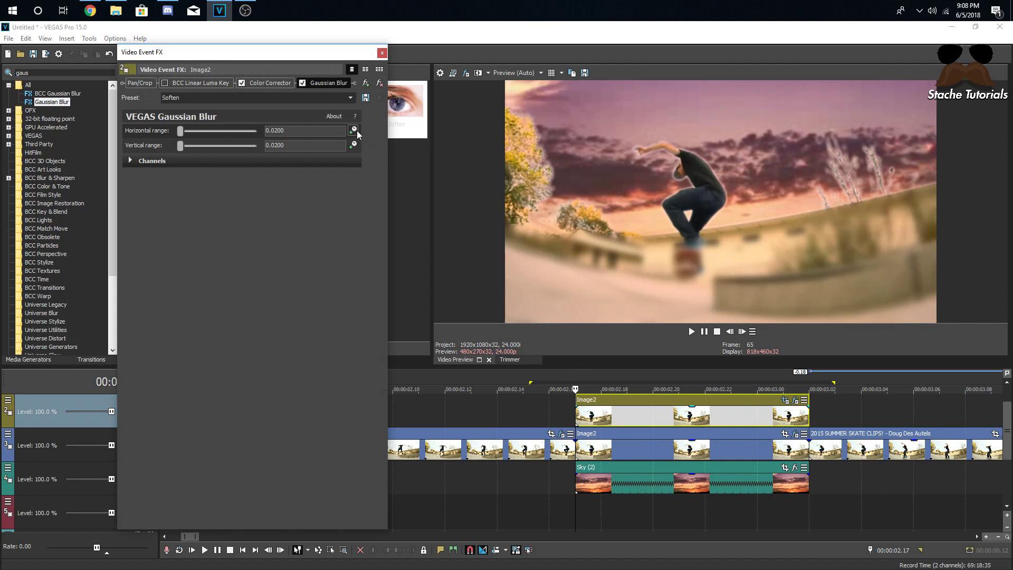
# Step: Animate the blur ranges and keyframe both to zero three frames in
pyautogui.click(353, 131)
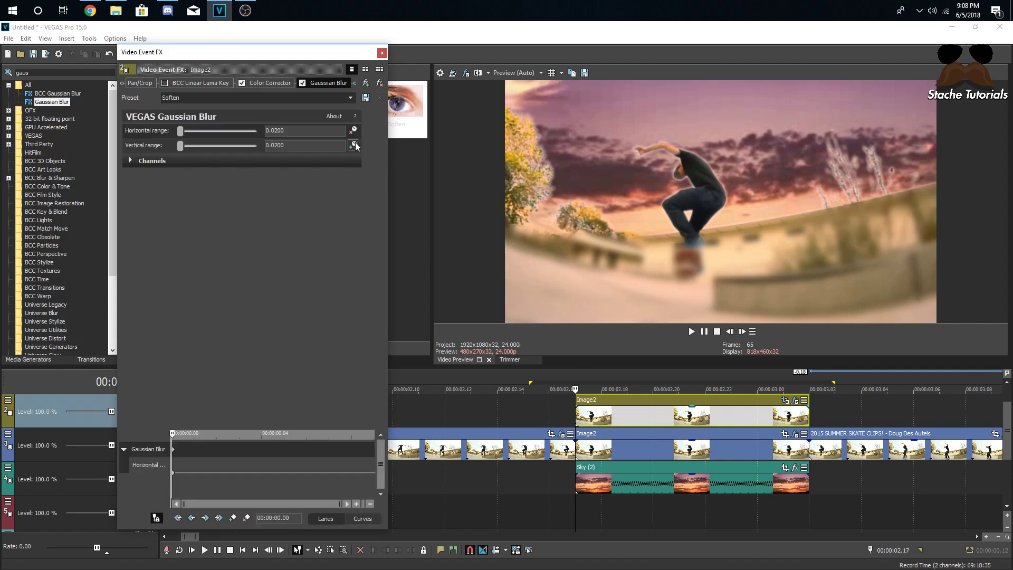
pyautogui.click(740, 331)
pyautogui.click(740, 331)
pyautogui.click(740, 331)
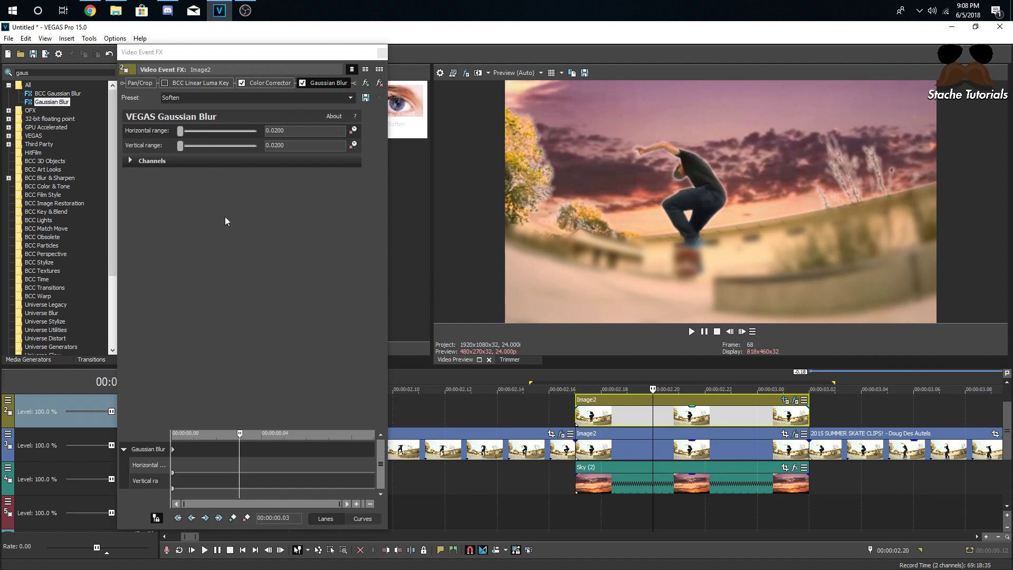
pyautogui.click(741, 331)
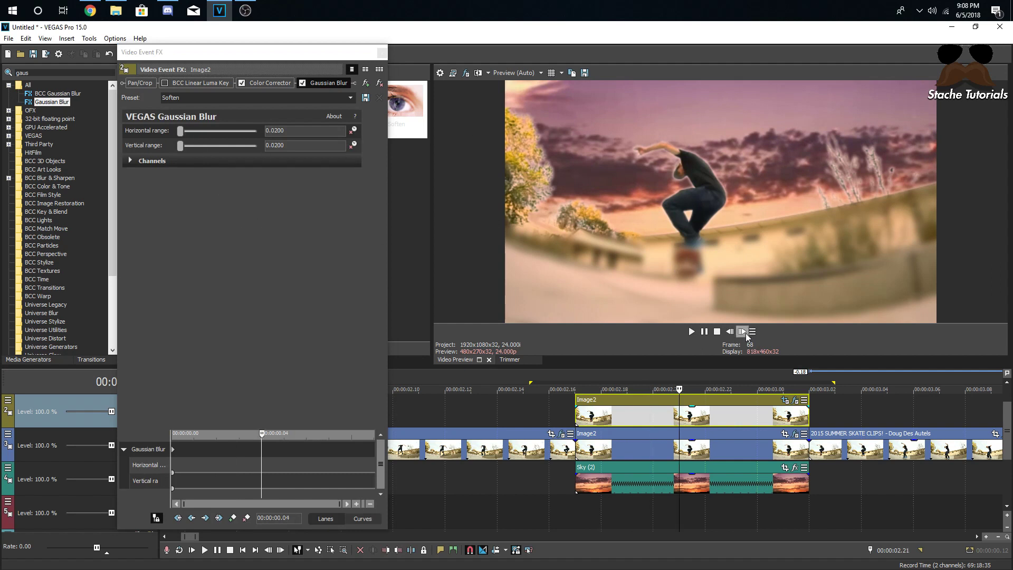
pyautogui.moveTo(179, 130); pyautogui.dragTo(176, 145)
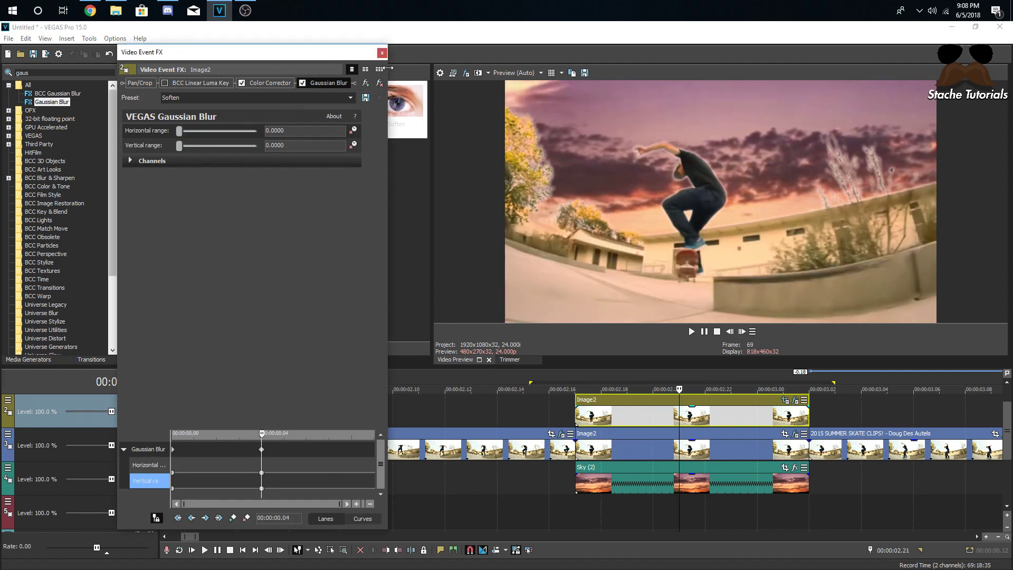
pyautogui.click(382, 53)
# Step: Apply the Soften blur to the other Image2 event and animate its ranges
pyautogui.moveTo(379, 121); pyautogui.dragTo(634, 448)
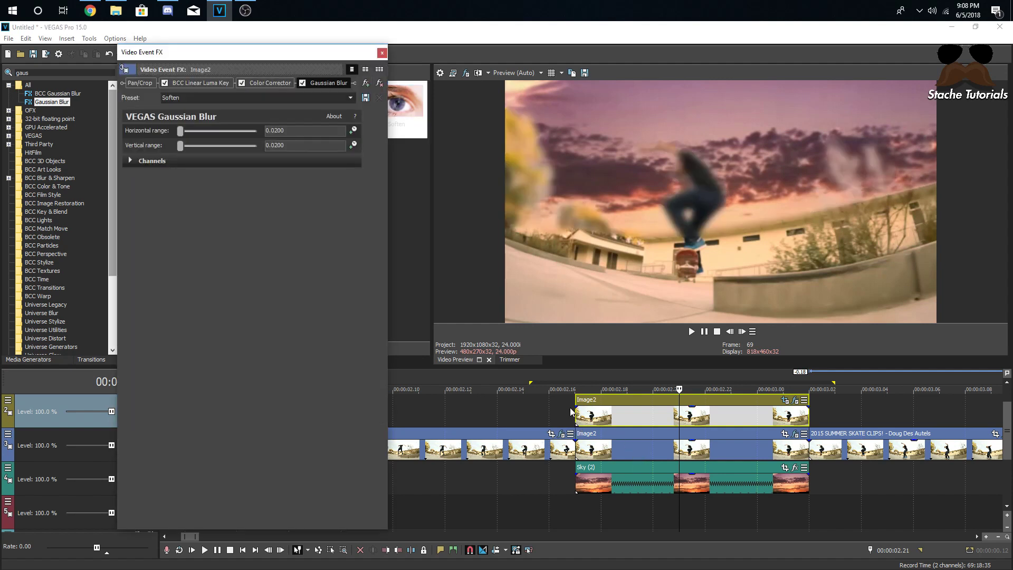
pyautogui.click(353, 145)
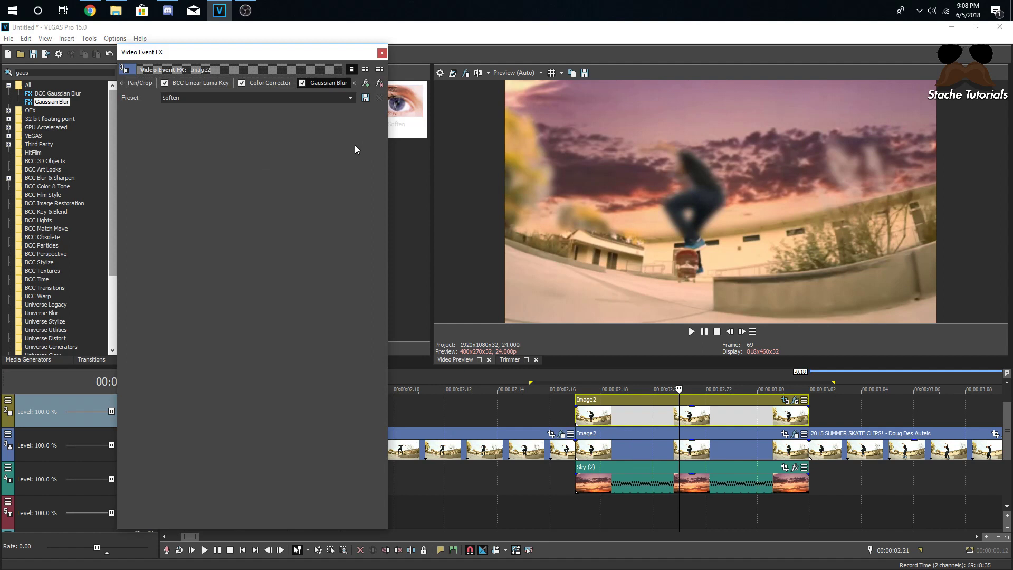
pyautogui.click(741, 331)
pyautogui.click(742, 331)
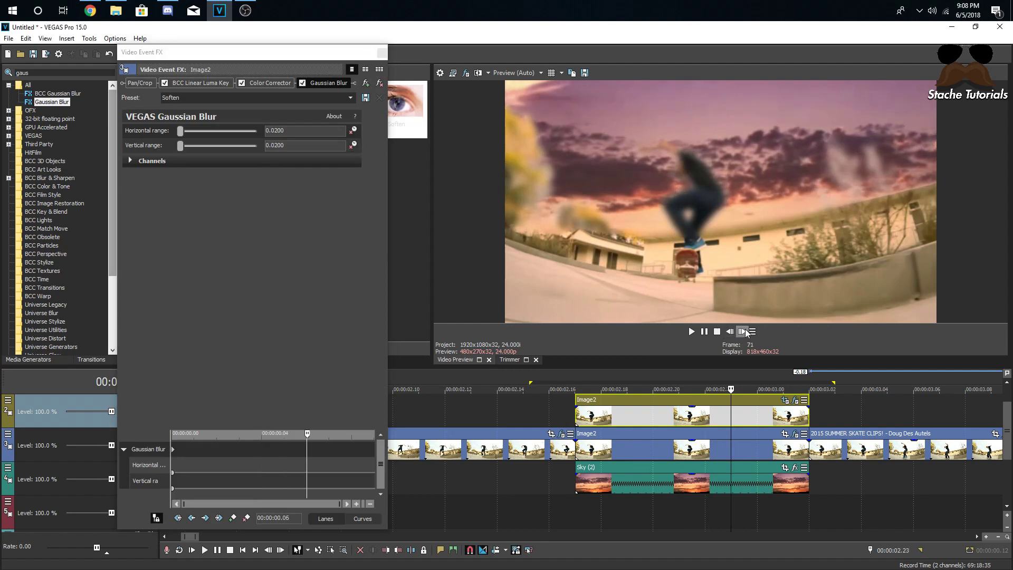
# Step: Keyframe vertical range to 0.0816 four frames in, then loop 02.15–03.03 and play
pyautogui.click(577, 412)
pyautogui.click(745, 331)
pyautogui.click(746, 331)
pyautogui.click(746, 331)
pyautogui.click(746, 331)
pyautogui.moveTo(180, 146); pyautogui.dragTo(177, 131)
pyautogui.click(383, 55)
pyautogui.moveTo(541, 380); pyautogui.dragTo(845, 380)
pyautogui.press('space')
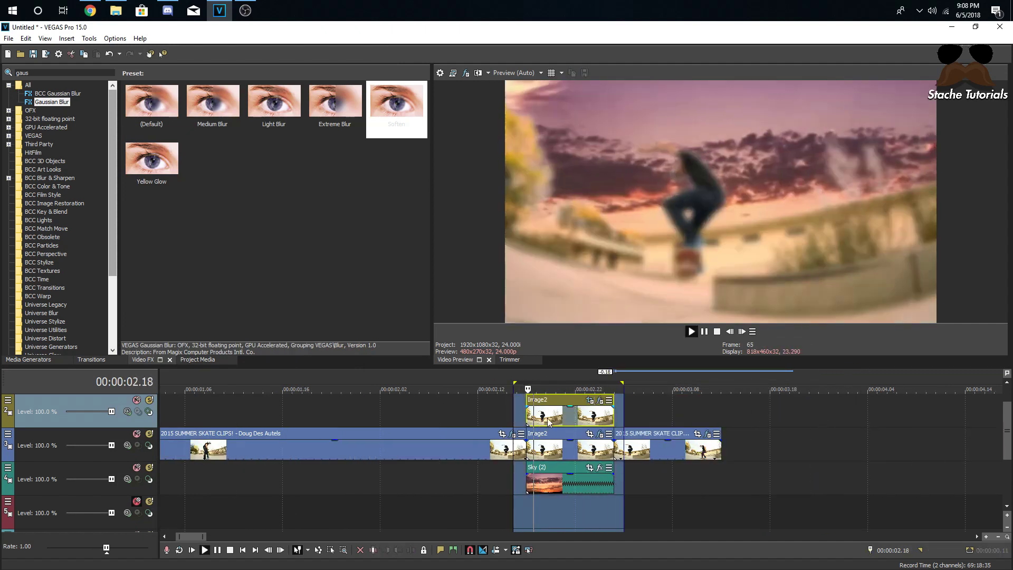
# Step: Search Video FX for 'shake', apply S_Shake's 'shake no Motion' preset to Image2, and preview it
pyautogui.press('space')
pyautogui.scroll(2, 751, 405)
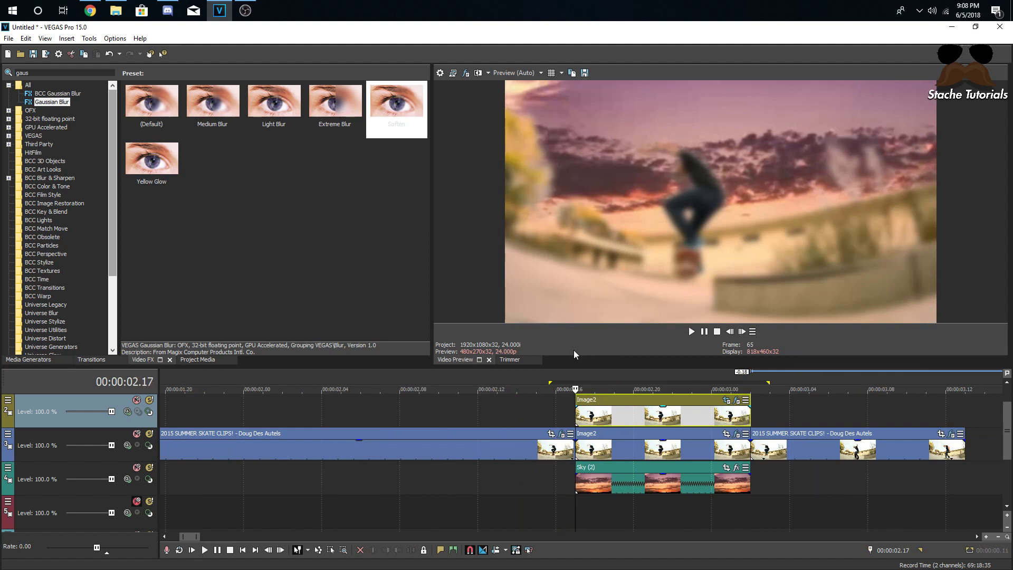
pyautogui.click(106, 73)
pyautogui.write('shake')
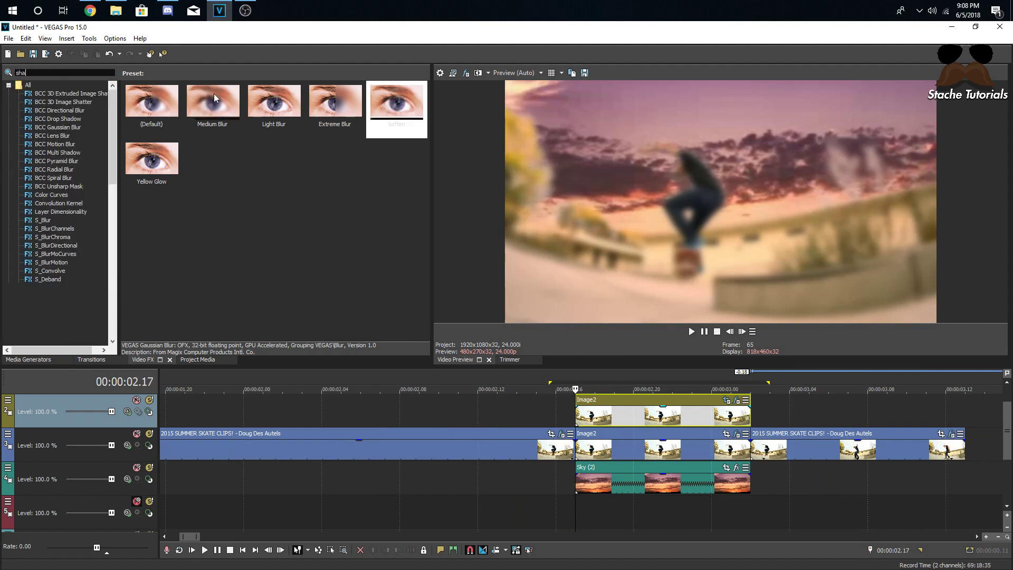
pyautogui.click(43, 102)
pyautogui.moveTo(316, 102); pyautogui.dragTo(603, 456)
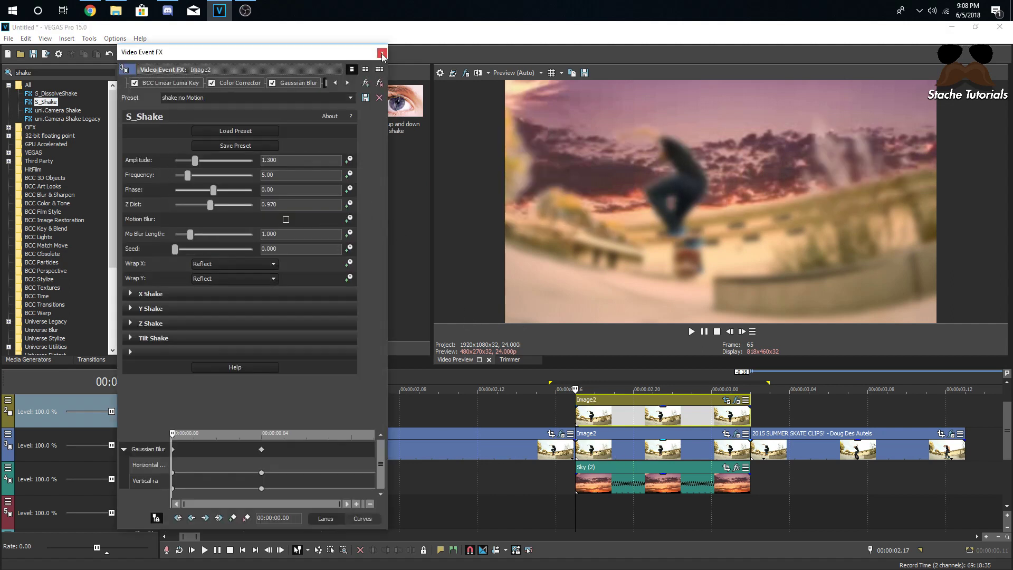
pyautogui.click(565, 397)
pyautogui.press('space')
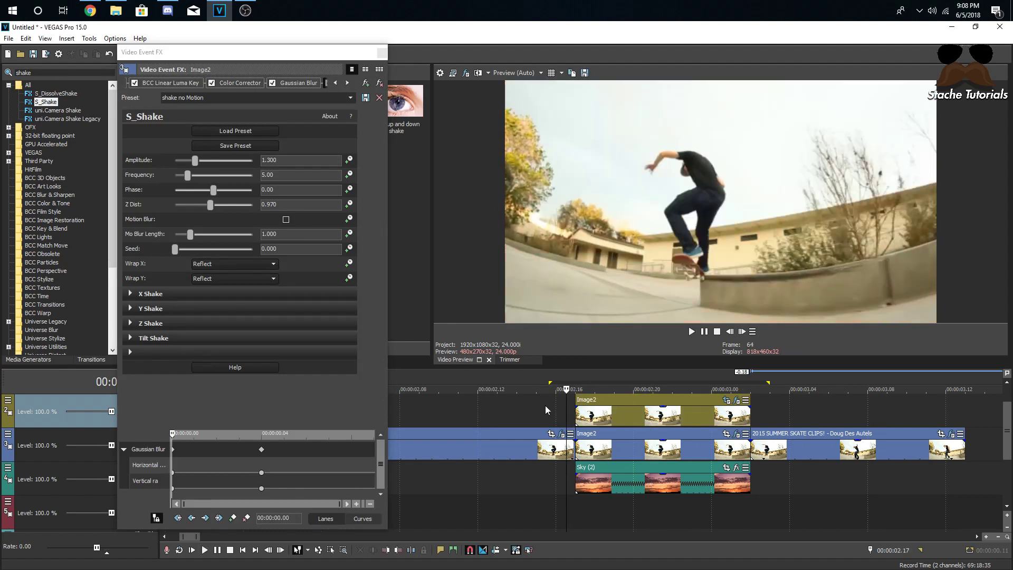
pyautogui.press('space')
# Step: Lower the shake amplitude to 0.272 and save it as the new preset 'shake no Motion little'
pyautogui.click(196, 161)
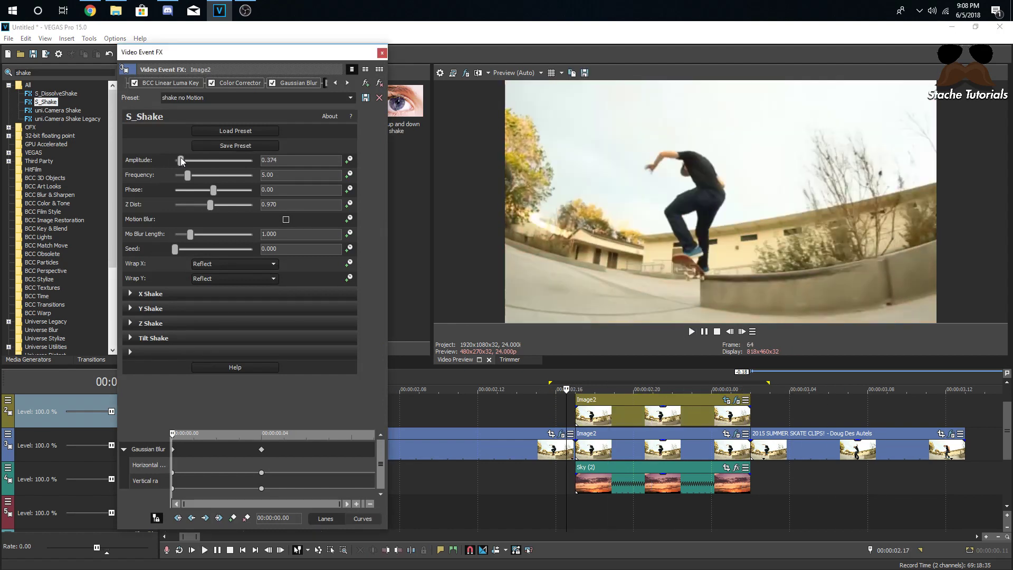
pyautogui.moveTo(180, 159); pyautogui.dragTo(182, 160)
pyautogui.click(550, 417)
pyautogui.press('space')
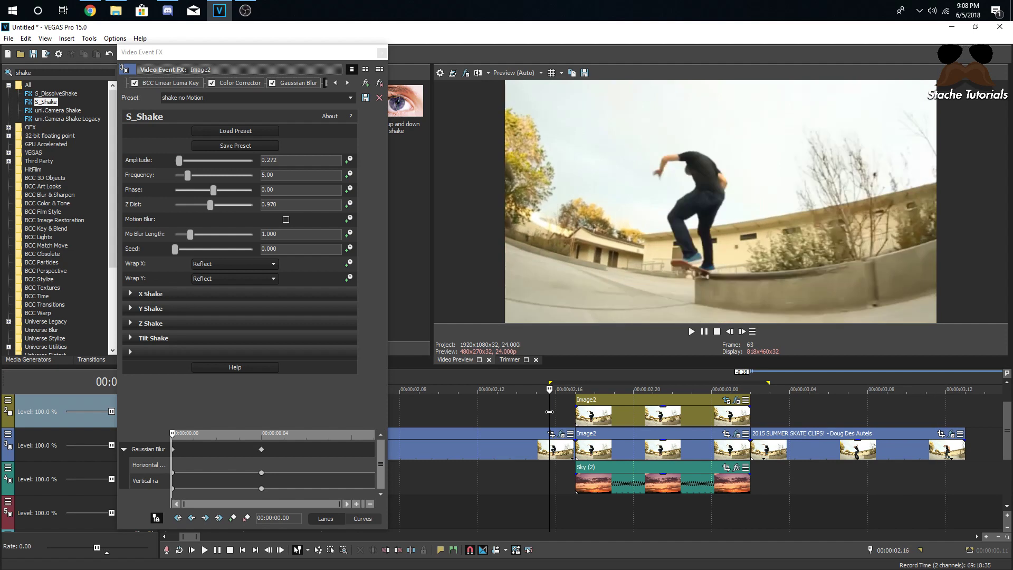
pyautogui.press('space')
pyautogui.click(233, 98)
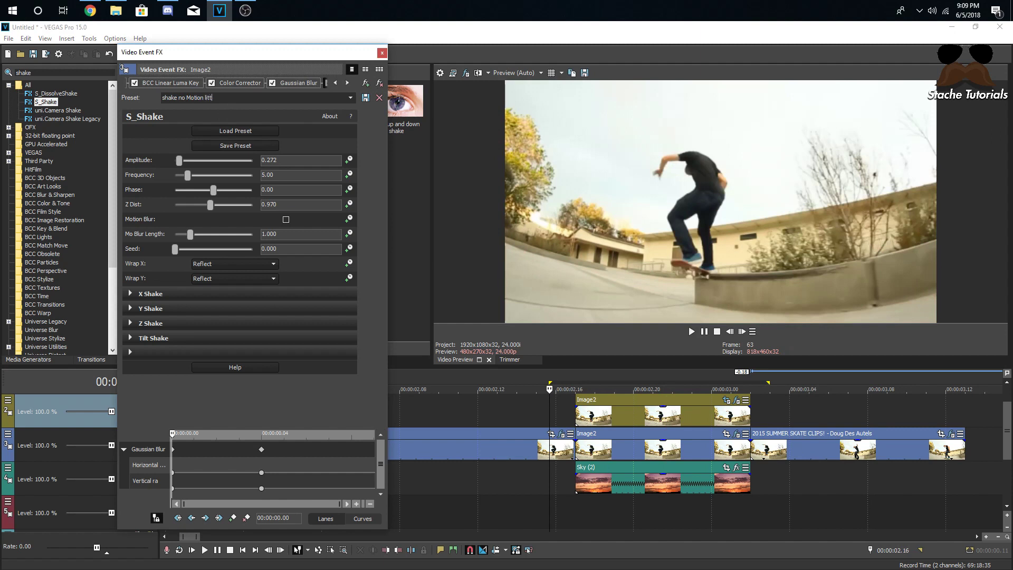
pyautogui.click(366, 97)
pyautogui.click(382, 52)
pyautogui.click(47, 102)
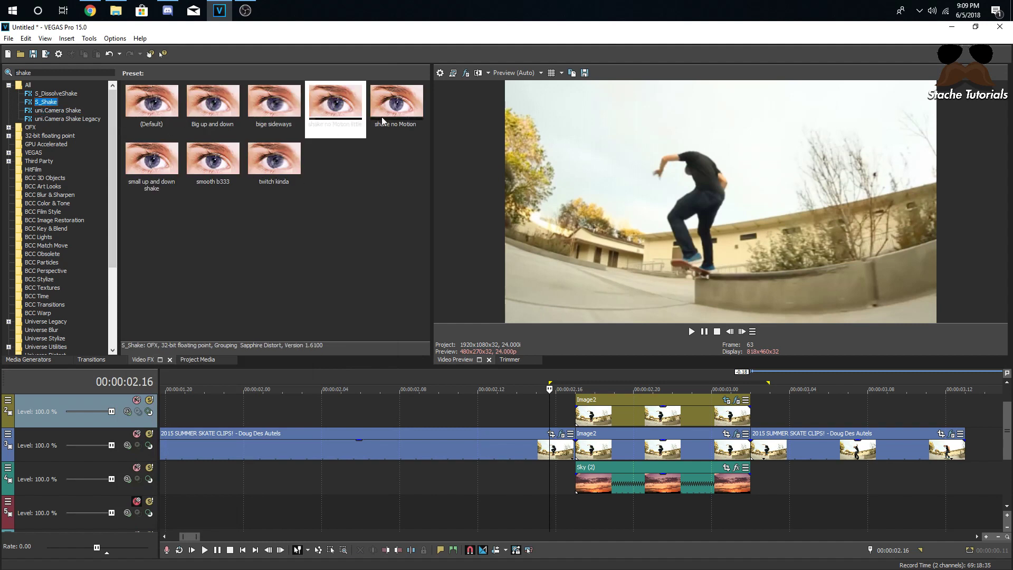
# Step: Apply the 'shake no Motion little' preset to the Image2 clip and loop-preview the shaken section
pyautogui.moveTo(335, 105); pyautogui.dragTo(589, 375)
pyautogui.moveTo(646, 422); pyautogui.dragTo(650, 425)
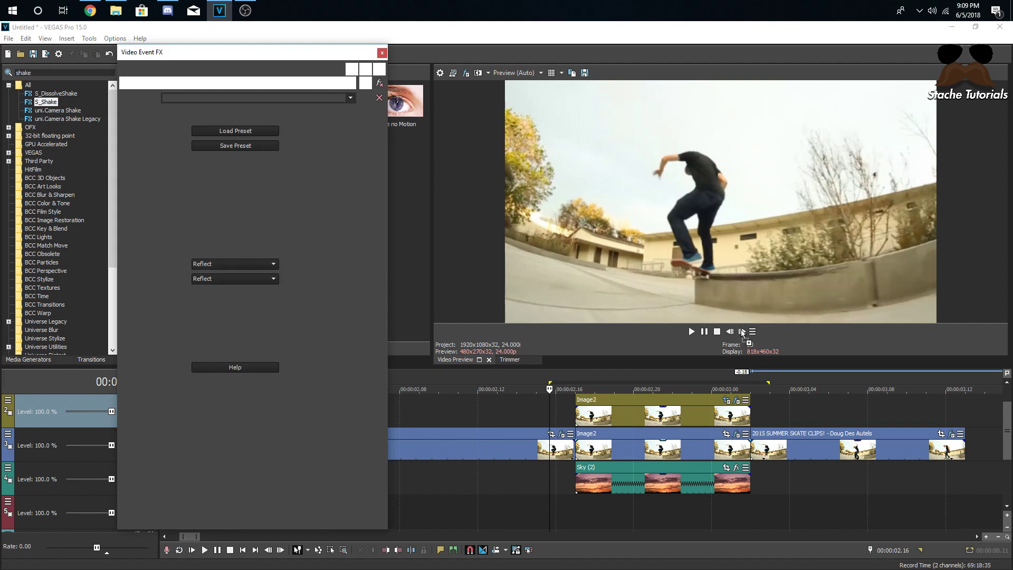
pyautogui.moveTo(523, 412); pyautogui.dragTo(775, 407)
pyautogui.press('space')
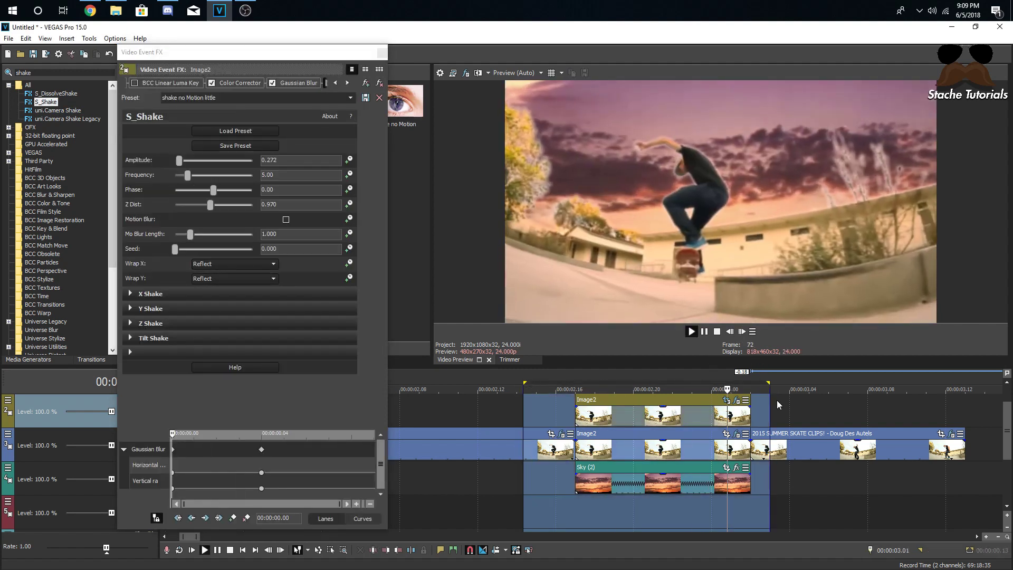
pyautogui.press('space')
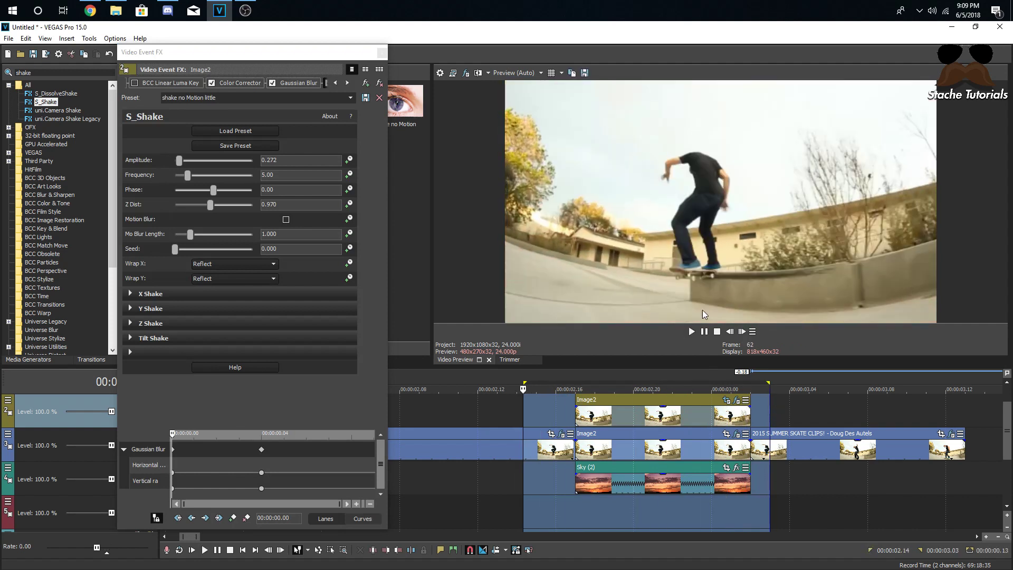
pyautogui.click(381, 53)
pyautogui.click(448, 420)
pyautogui.moveTo(439, 416); pyautogui.dragTo(789, 411)
pyautogui.press('space')
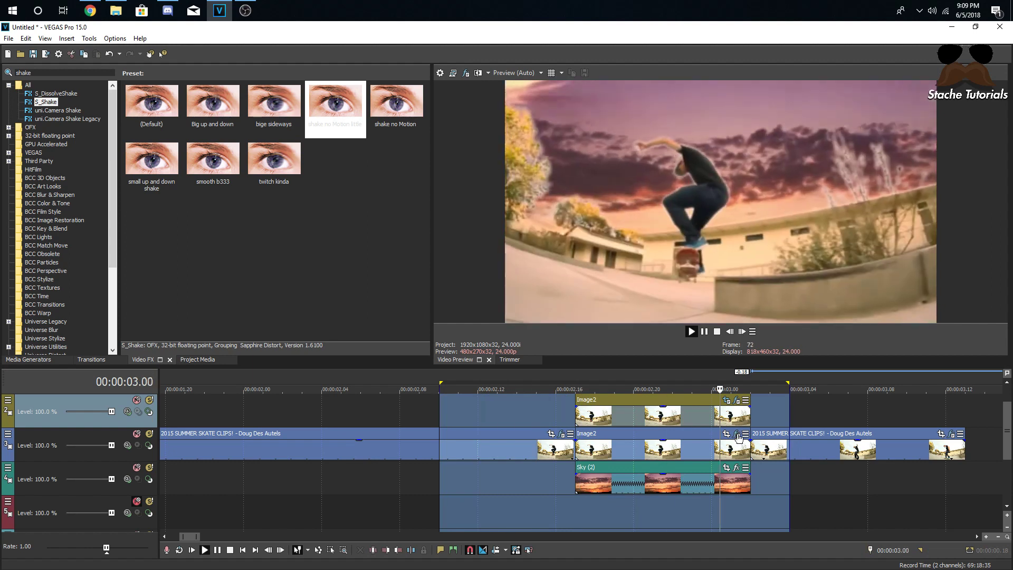
# Step: Step the preview frame by frame from 00:00:02.02 to 00:00:02.16
pyautogui.click(294, 447)
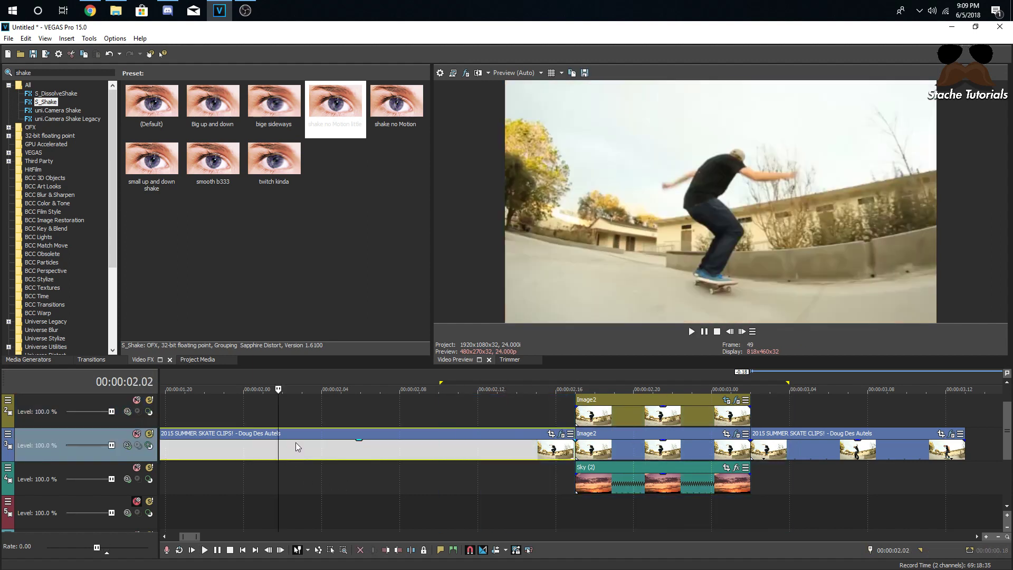
pyautogui.click(746, 332)
pyautogui.click(742, 331)
pyautogui.doubleClick(742, 331)
pyautogui.click(742, 332)
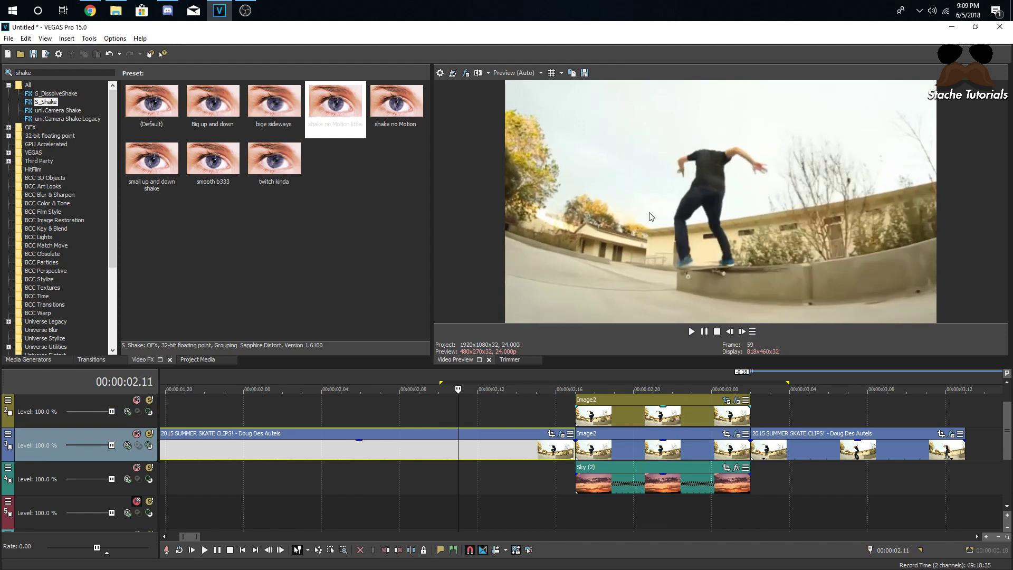
pyautogui.click(741, 332)
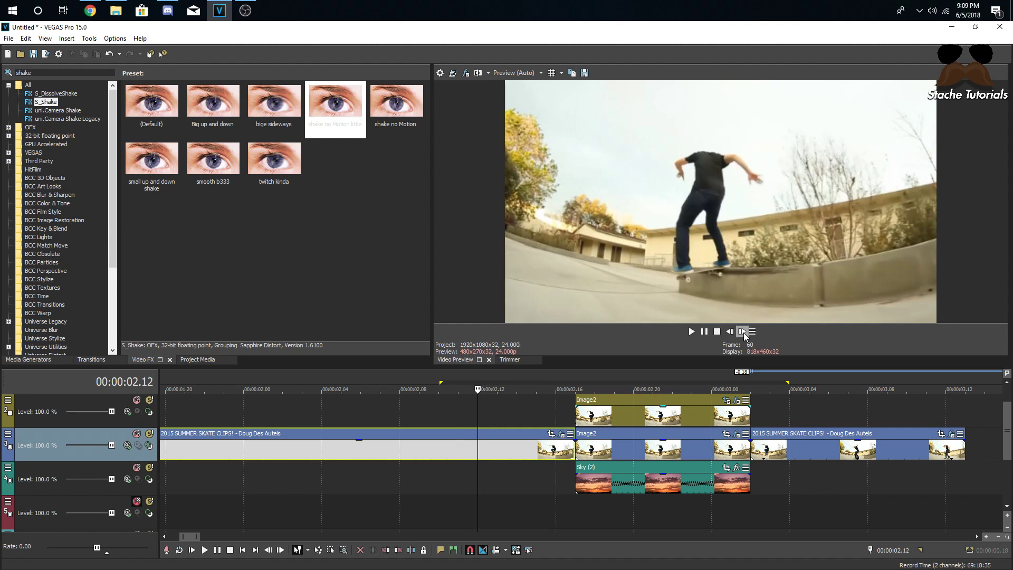
pyautogui.doubleClick(741, 331)
pyautogui.click(742, 331)
pyautogui.click(742, 332)
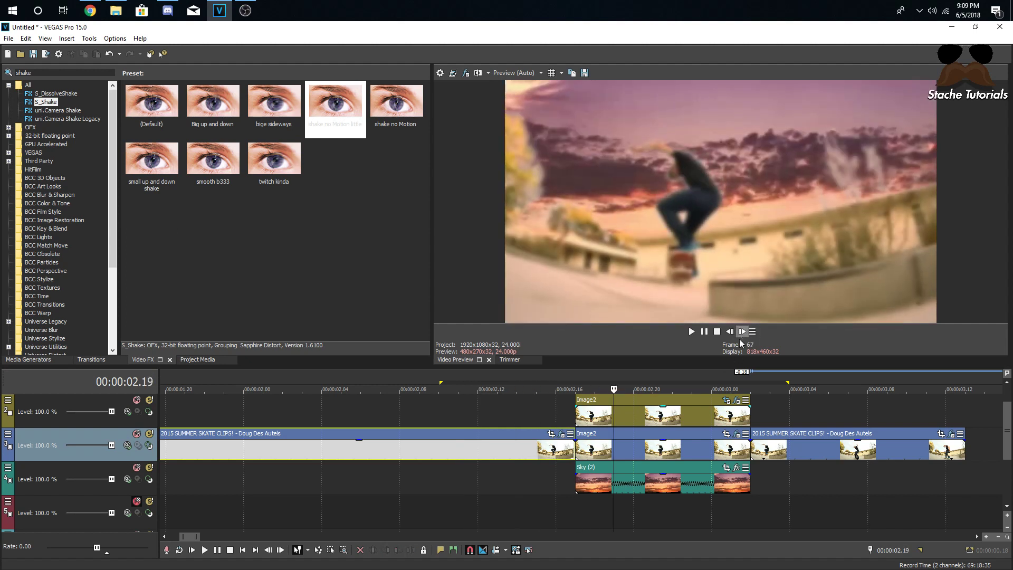
# Step: Replay from track 2, then select the Image2 event and bring up its Pan/Crop settings
pyautogui.click(567, 411)
pyautogui.press('space')
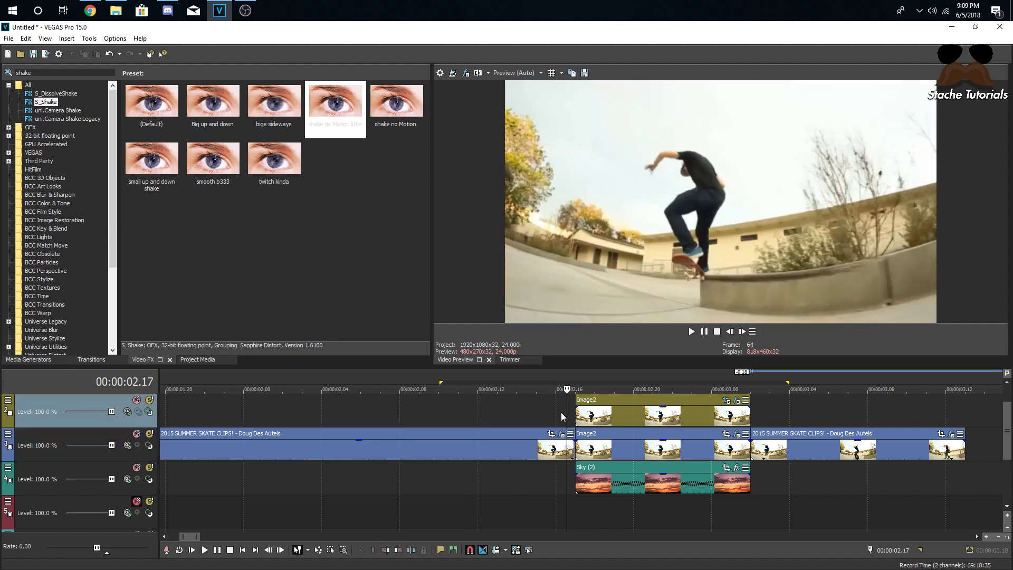
pyautogui.click(458, 421)
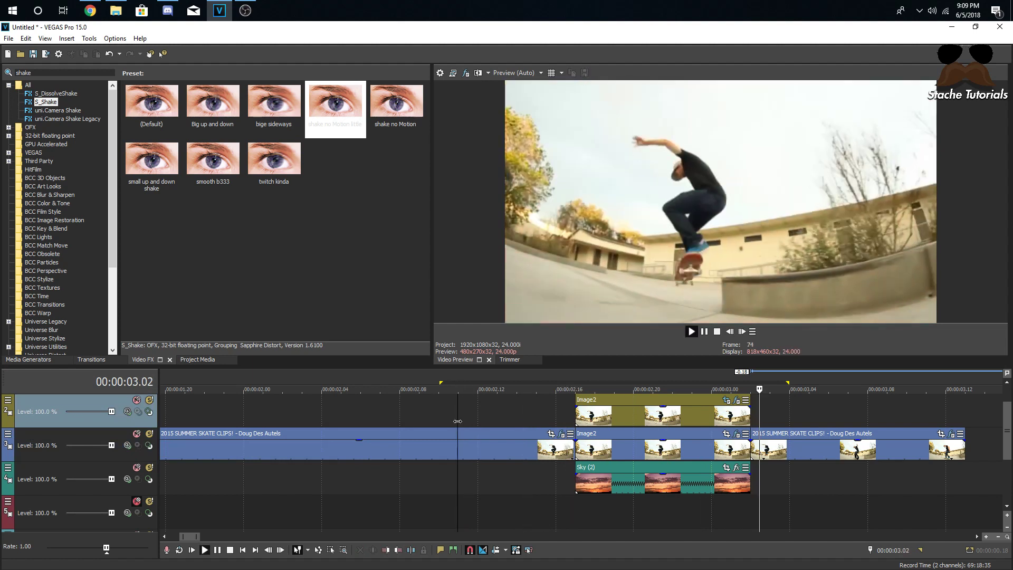
pyautogui.press('space')
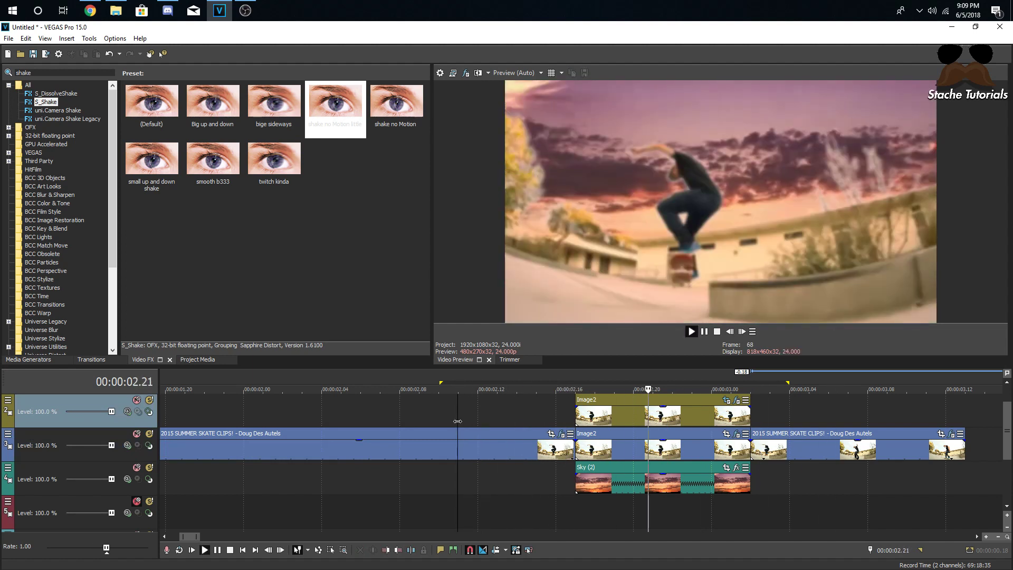
pyautogui.click(581, 418)
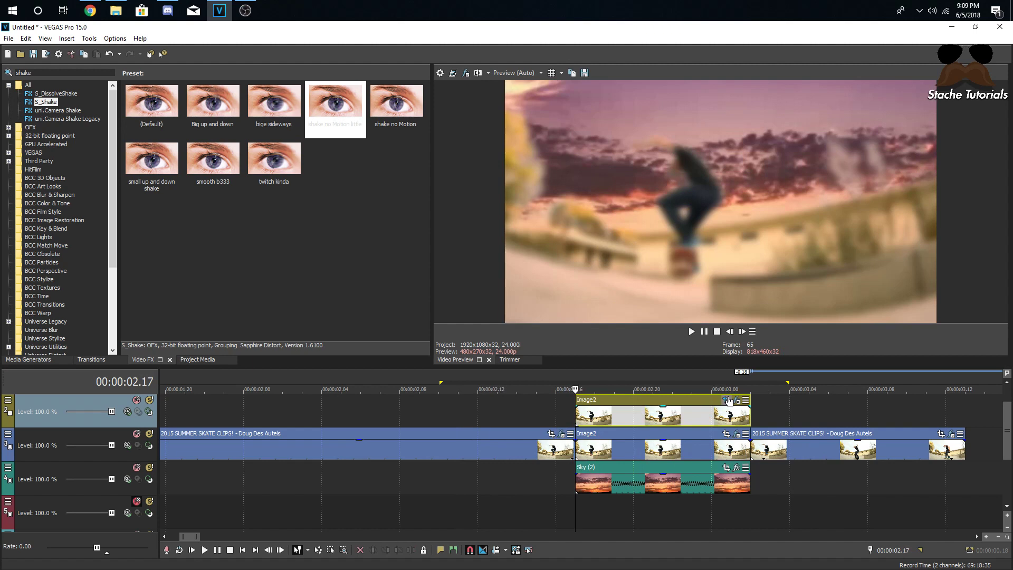
pyautogui.click(726, 400)
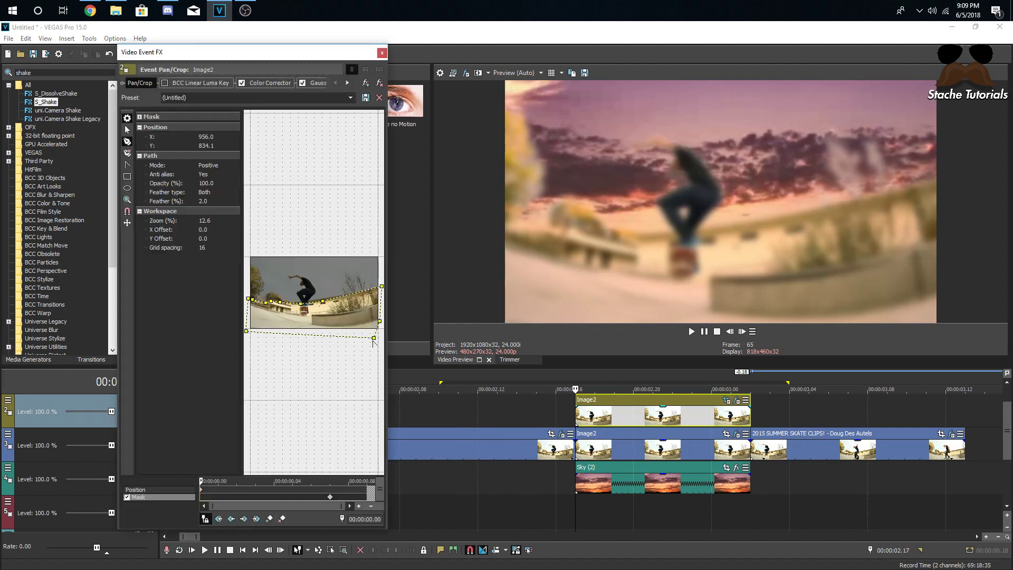
# Step: Switch to crop Position and, four frames in, shrink the overlay's crop frame to 1440×810
pyautogui.click(139, 493)
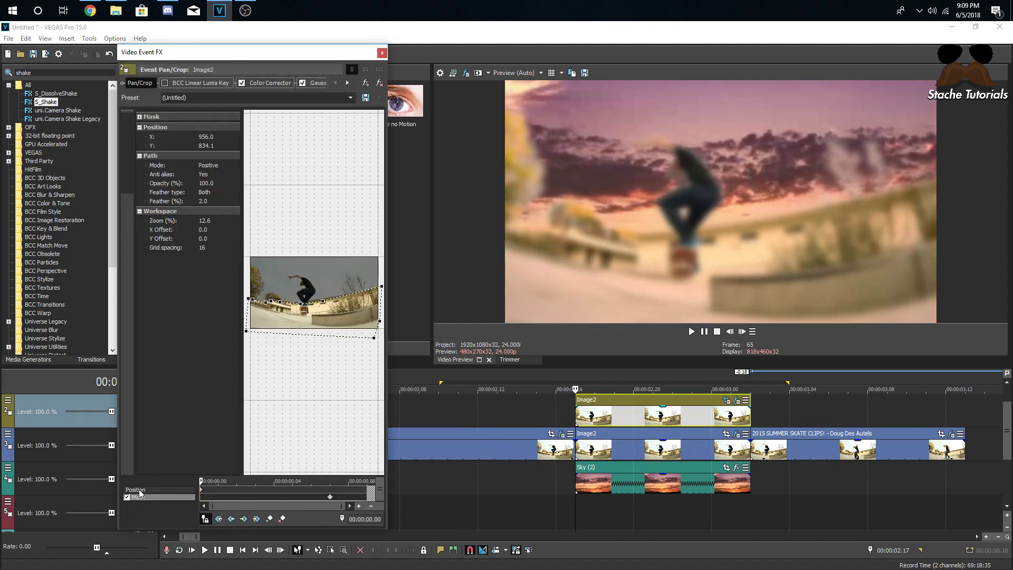
pyautogui.click(139, 490)
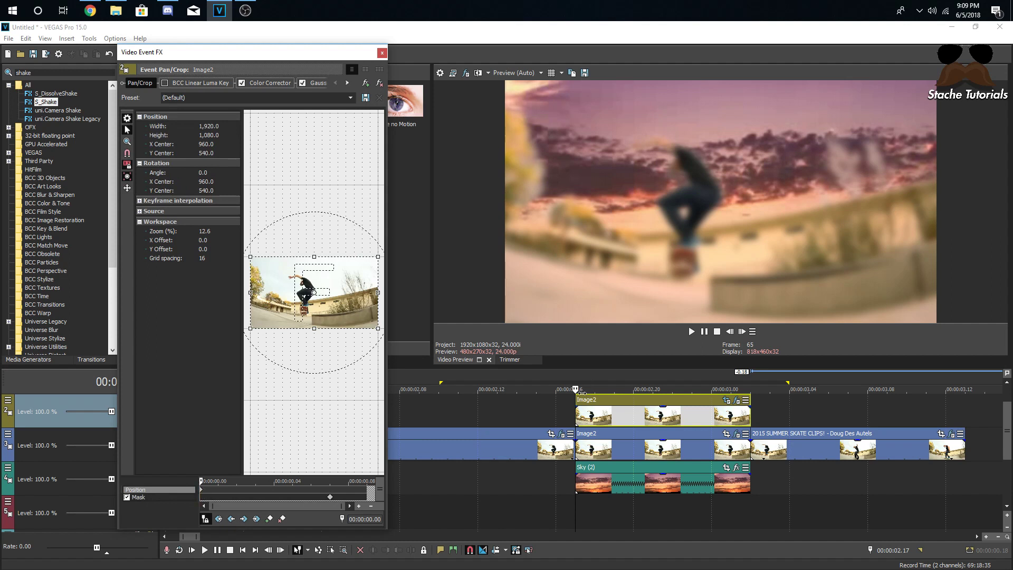
pyautogui.click(744, 331)
pyautogui.click(745, 332)
pyautogui.click(745, 331)
pyautogui.click(745, 331)
pyautogui.click(746, 332)
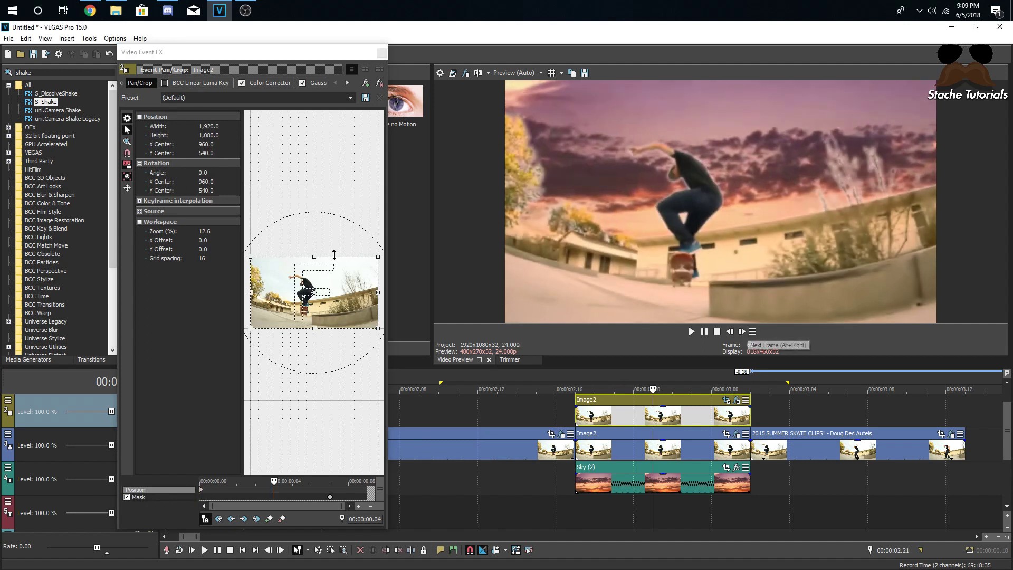
pyautogui.moveTo(378, 328)
pyautogui.mouseDown()
pyautogui.moveTo(346, 310)
pyautogui.moveTo(377, 319)
pyautogui.mouseUp()
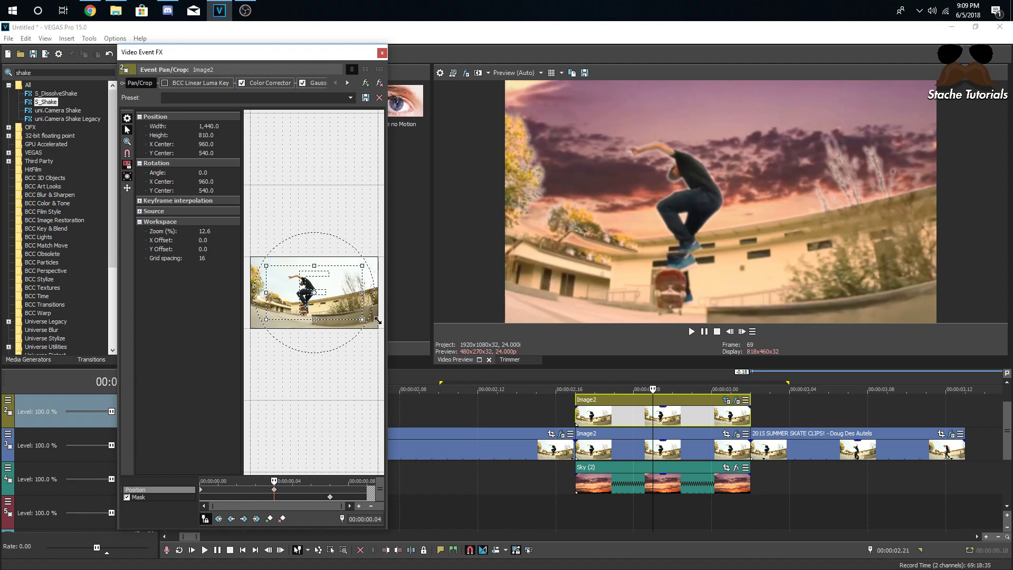
# Step: Check the end of the event, close Pan/Crop, and select Image2 on the skate track
pyautogui.click(750, 417)
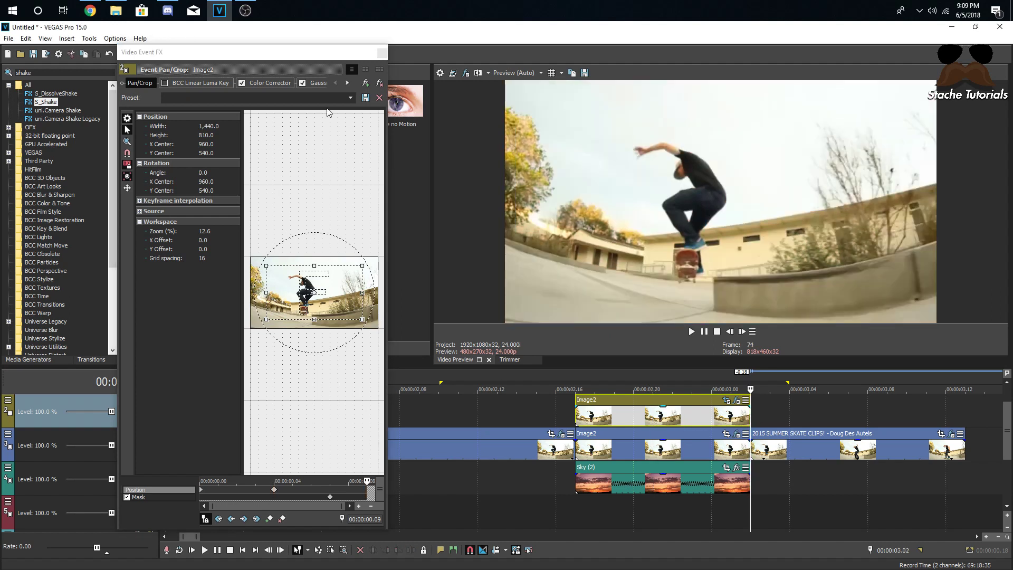
pyautogui.click(350, 97)
pyautogui.click(348, 110)
pyautogui.click(381, 53)
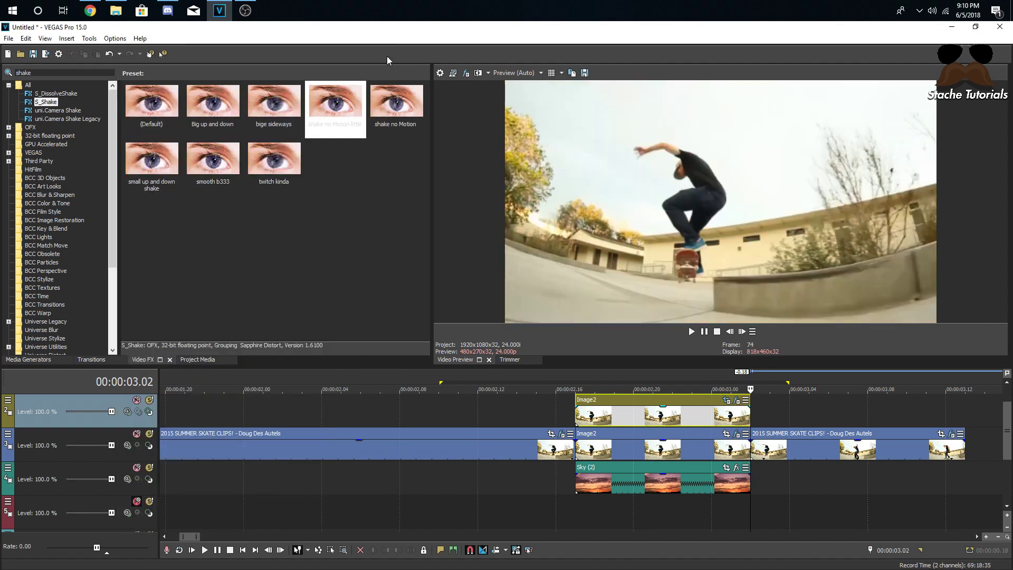
pyautogui.click(580, 449)
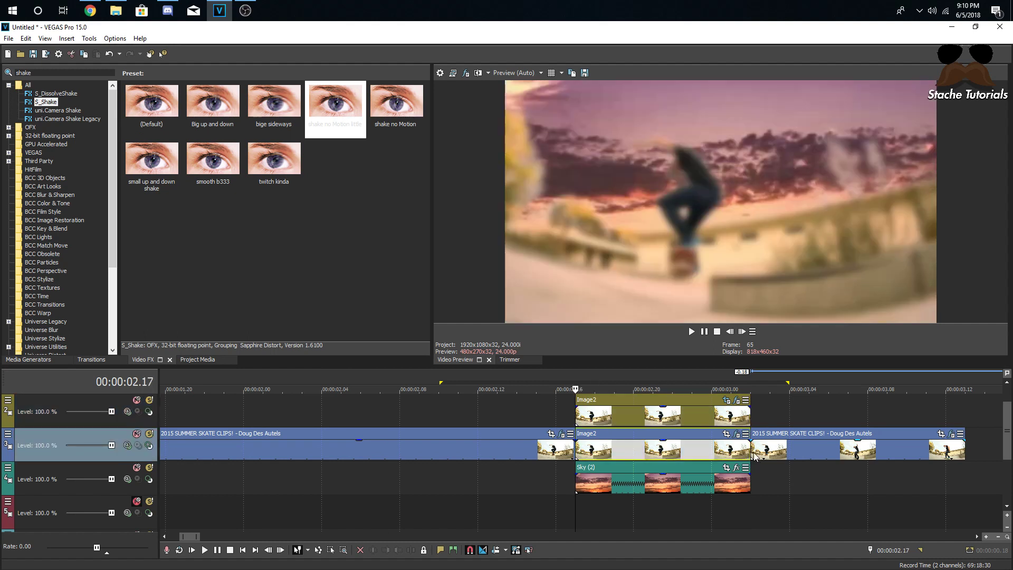
# Step: Add a Pan/Crop keyframe four frames into the skate-track Image2, cropping to 1440×810, then loop-play it
pyautogui.click(726, 434)
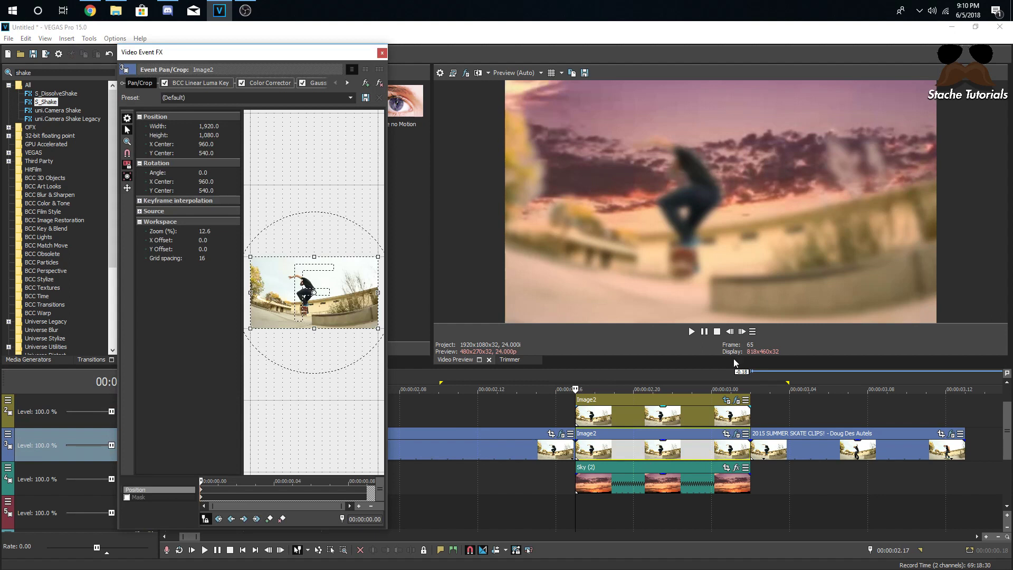
pyautogui.click(742, 332)
pyautogui.click(742, 331)
pyautogui.click(742, 331)
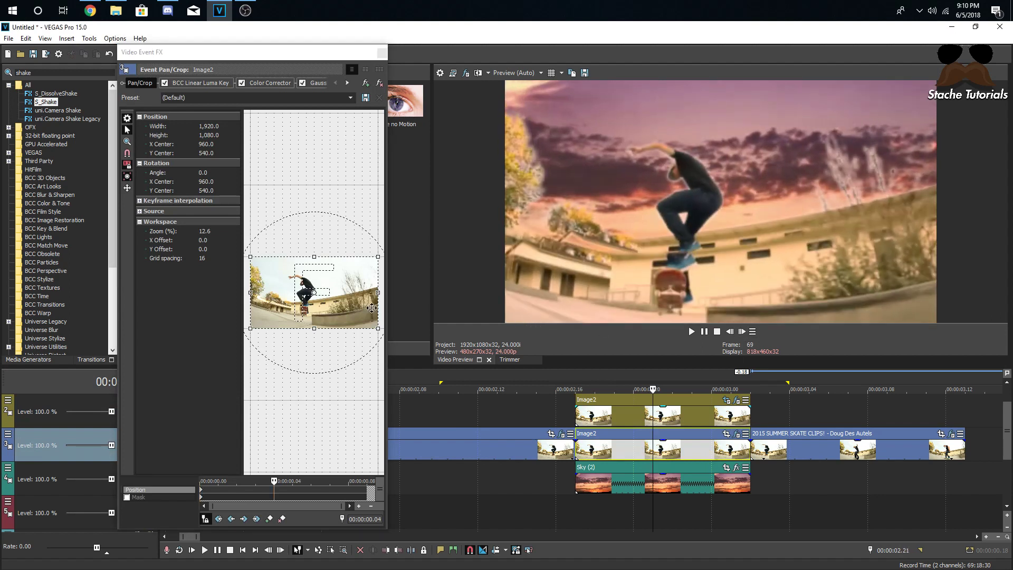
pyautogui.moveTo(377, 327); pyautogui.dragTo(370, 319)
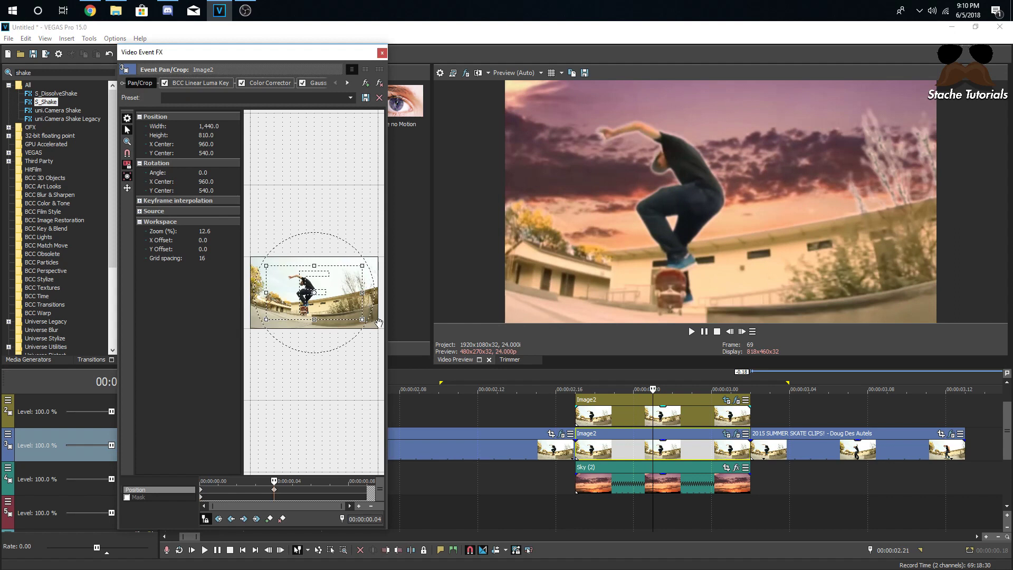
pyautogui.click(752, 448)
pyautogui.click(350, 98)
pyautogui.click(382, 53)
pyautogui.keyDown('shift'); pyautogui.click(785, 422); pyautogui.keyUp('shift')
pyautogui.press('space')
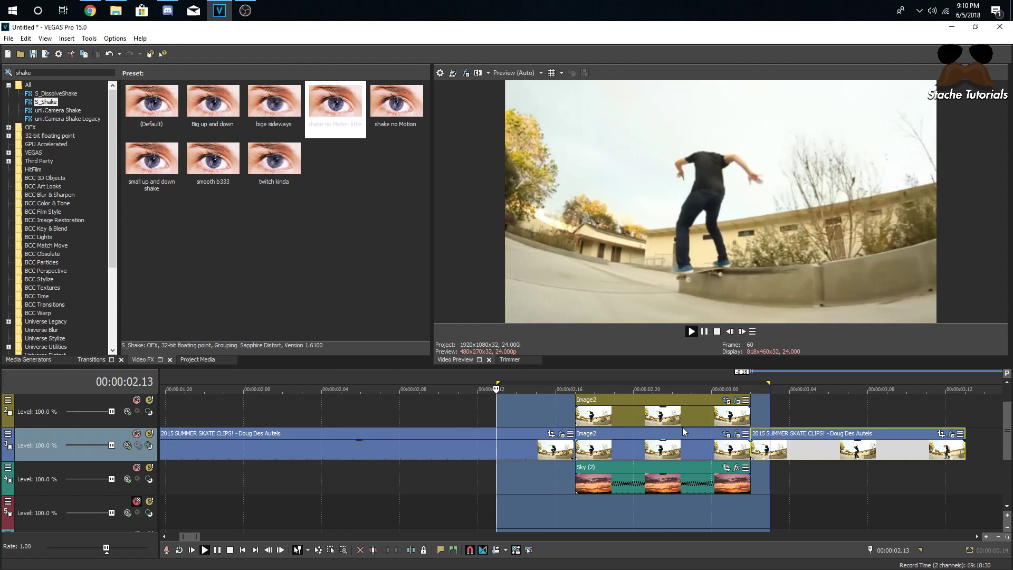
pyautogui.click(432, 407)
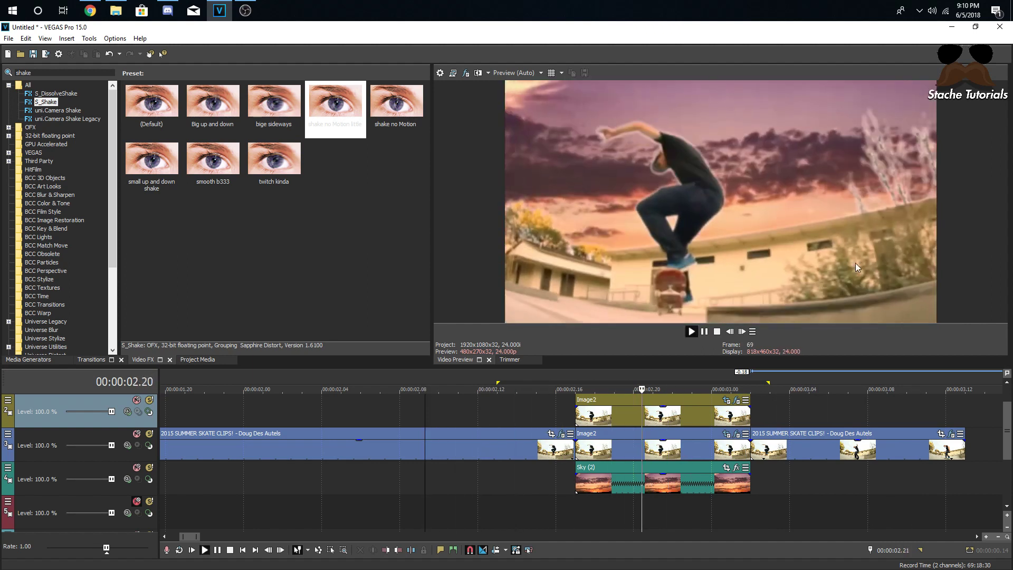
pyautogui.press('space')
pyautogui.press('space')
pyautogui.press('space')
pyautogui.press('space')
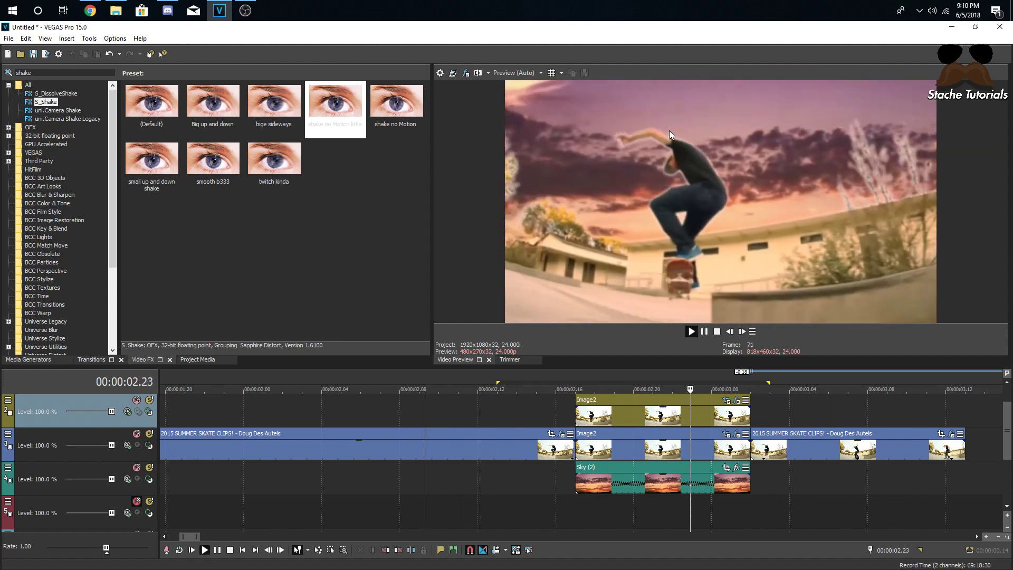
pyautogui.press('space')
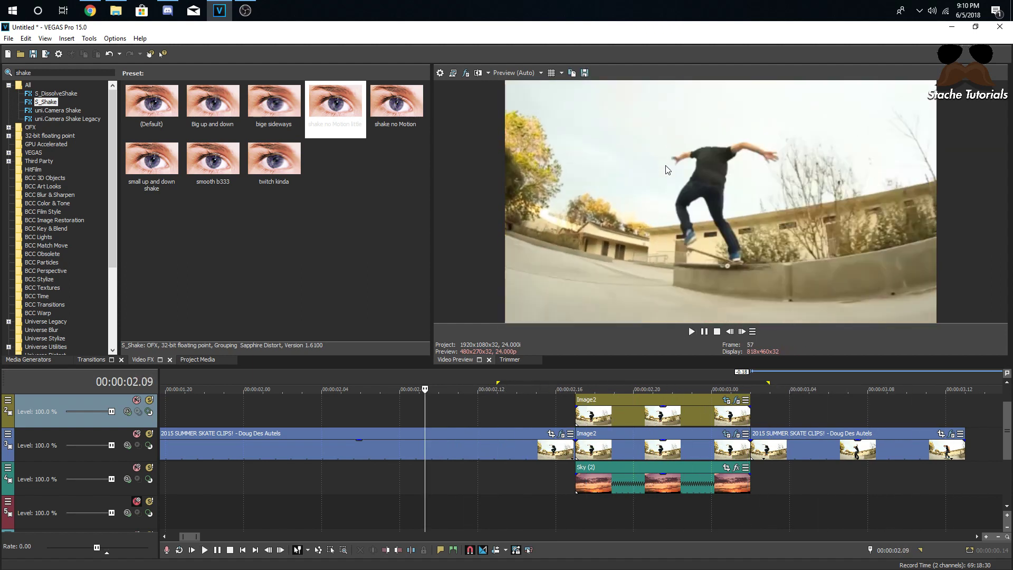